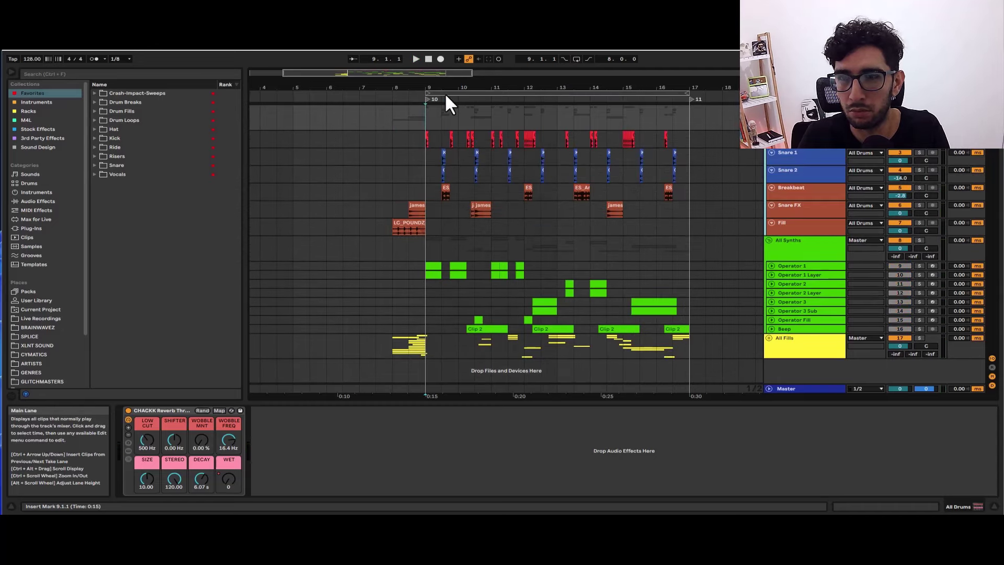
Step: Play the arrangement from bar 9 through the drum section, and stop playback
key("space")
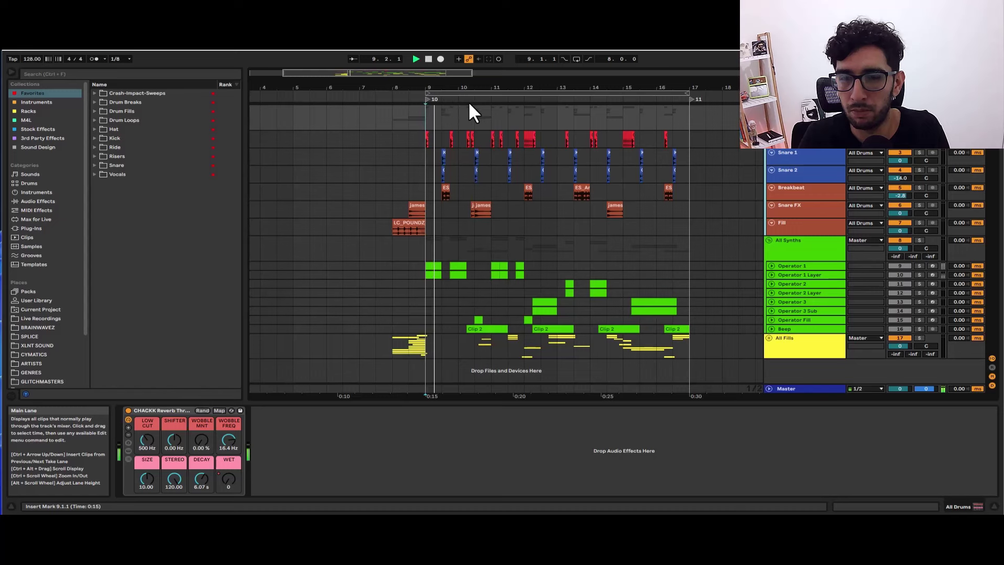
scroll(469, 105, "up", 3)
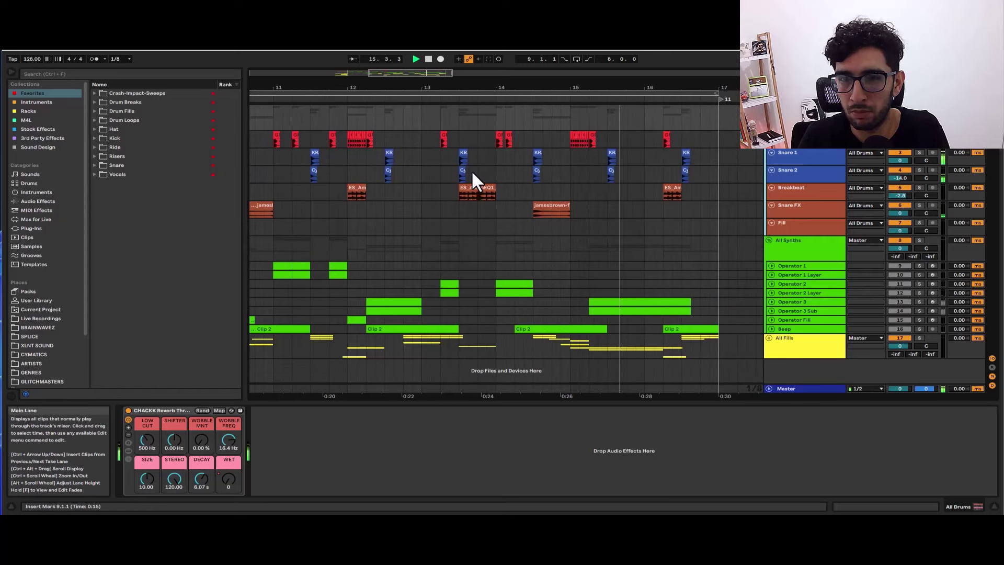
left_click_drag(448, 184, 542, 198)
key("space")
Step: Audition the rapid kick roll on the Drop Kick track starting at bar 12
left_click(324, 107)
scroll(328, 111, "up", 2)
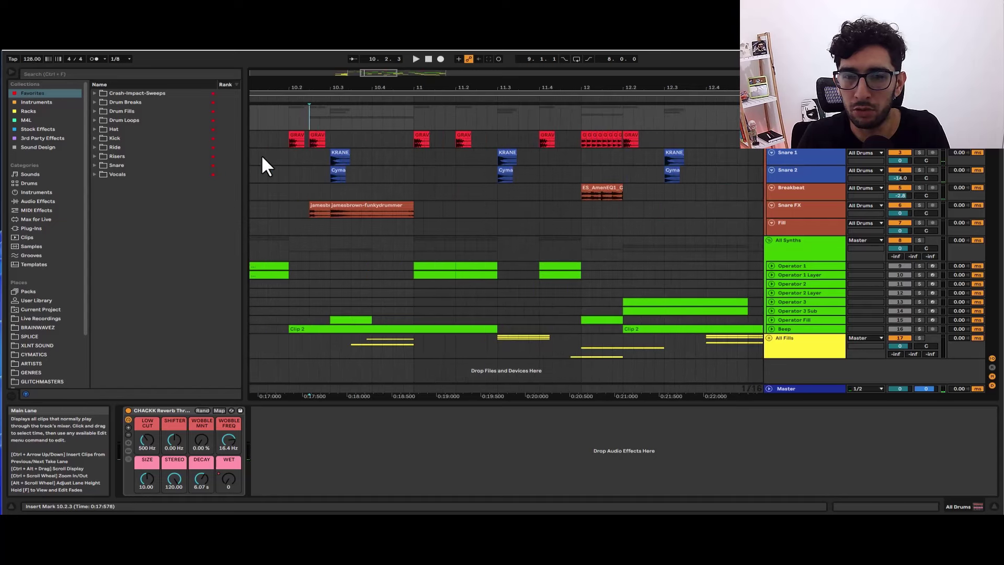
scroll(518, 172, "down", 3)
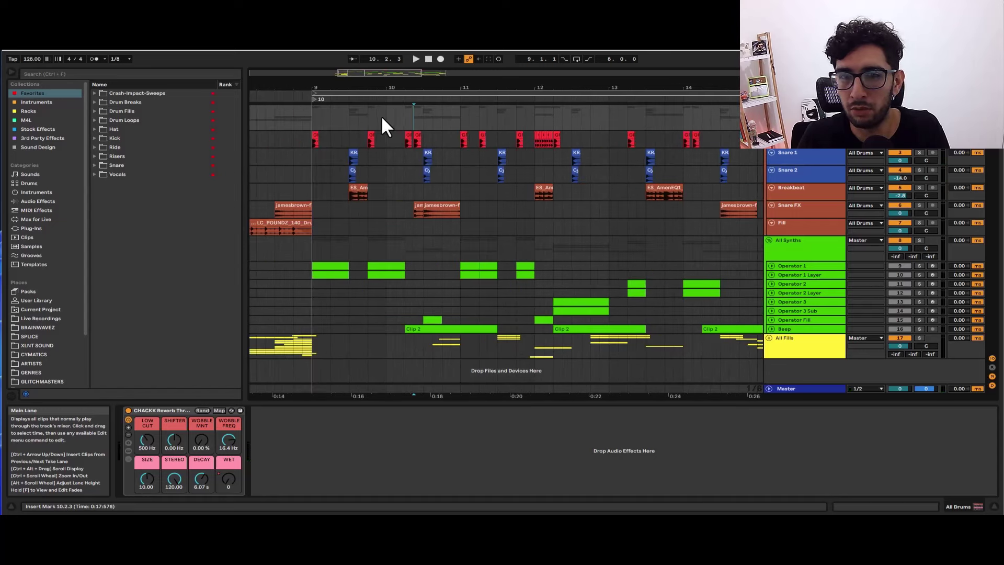
left_click(337, 102)
scroll(338, 102, "up", 2)
scroll(338, 102, "down", 2)
scroll(472, 136, "up", 2)
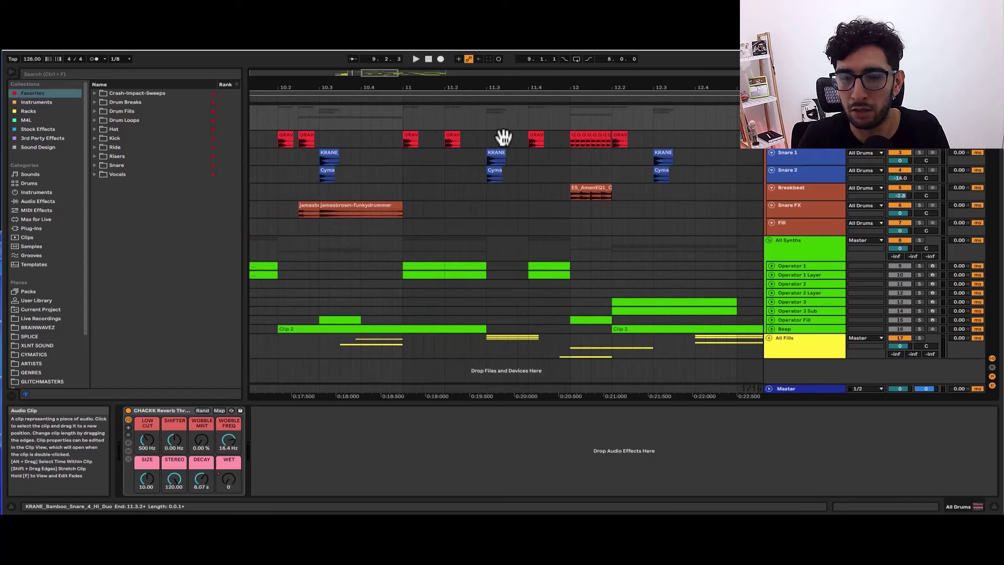
left_click_drag(528, 190, 470, 163)
left_click(495, 125)
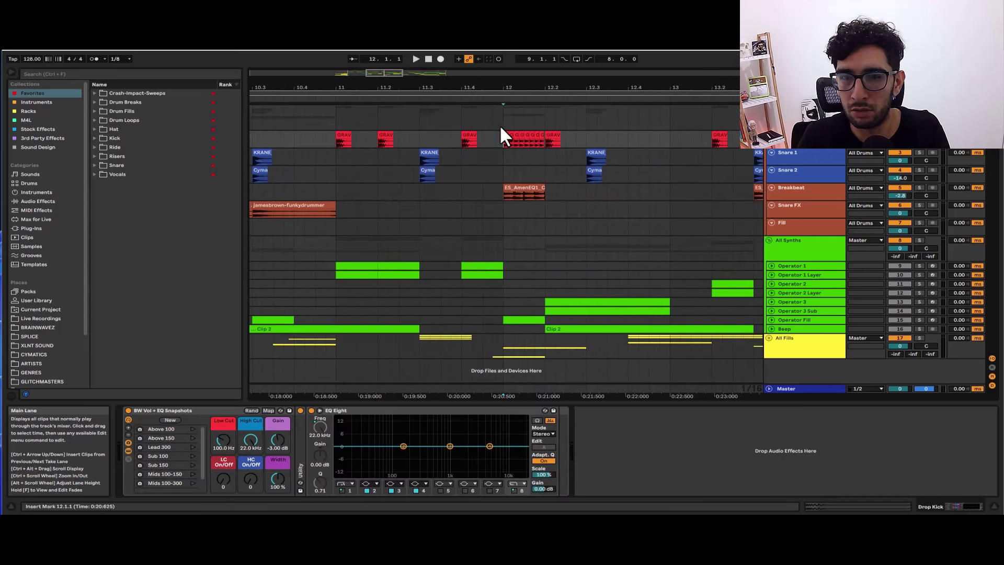
key("space")
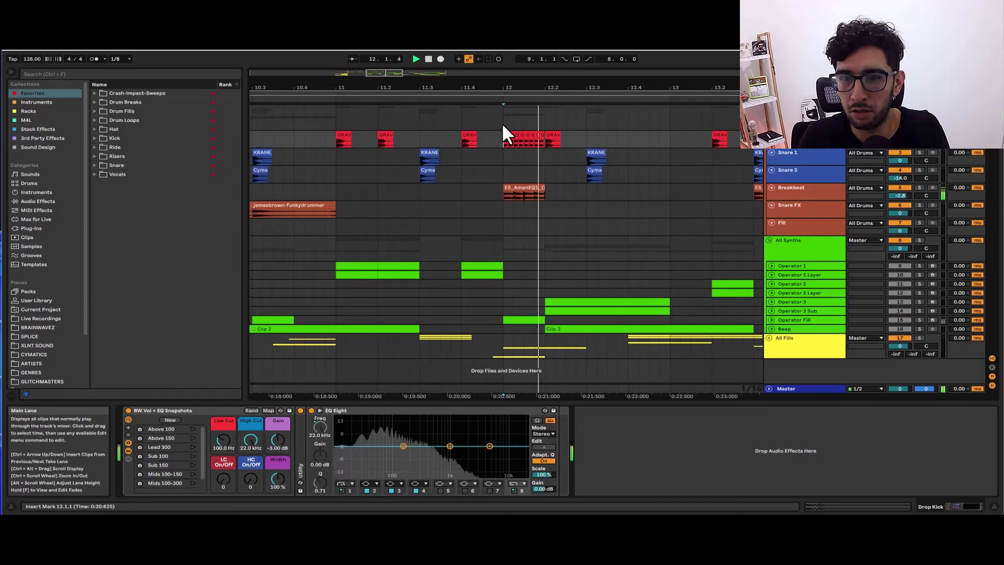
key("space")
Step: Inspect the pitch settings of the individual GRAVES kick clips in the bar 12 roll
left_click(509, 120)
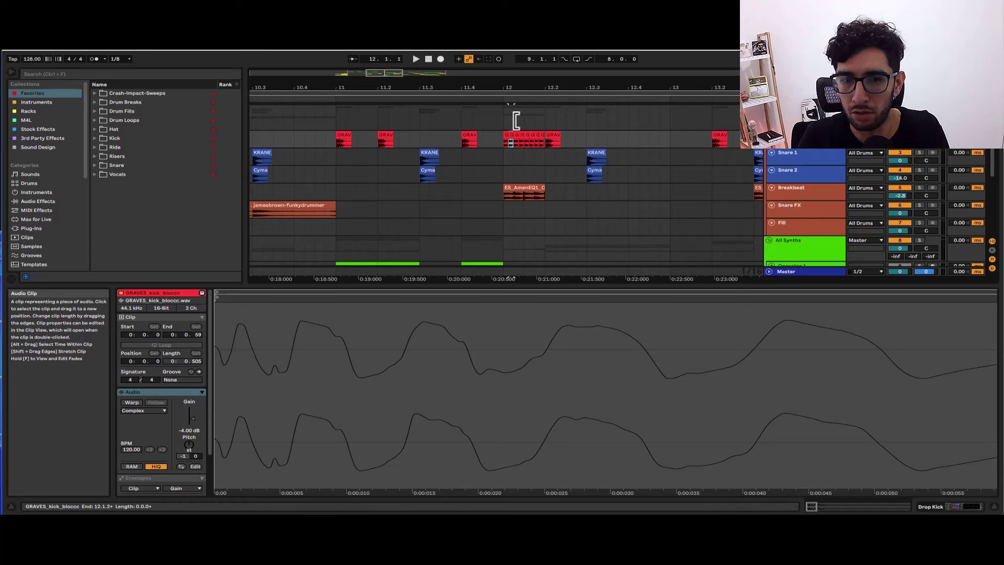
left_click(541, 132)
scroll(524, 128, "down", 3)
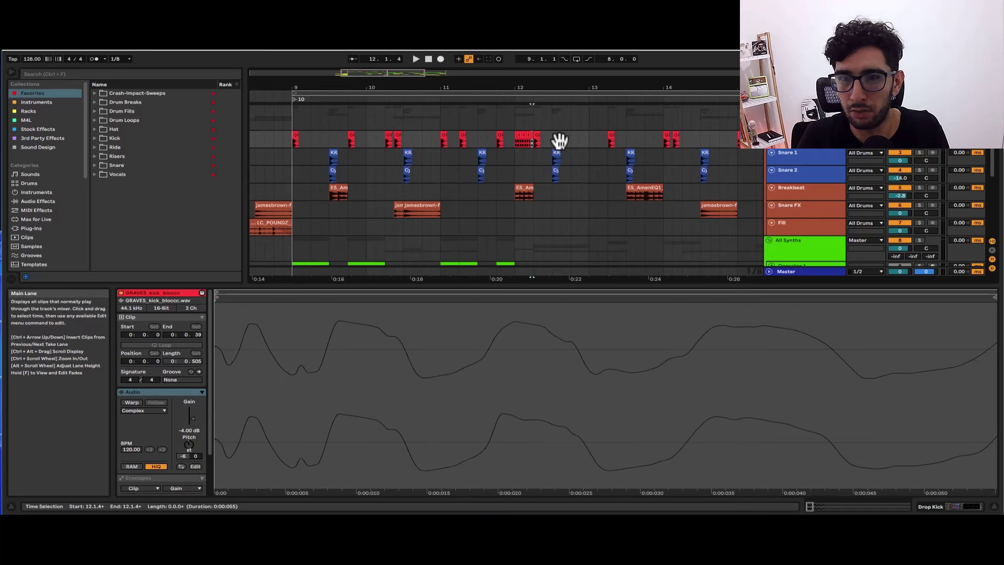
Step: Audition the Breakbeat track's Amen clips at bar 9.3 and bar 12
left_click_drag(560, 140, 630, 129)
left_click(410, 175)
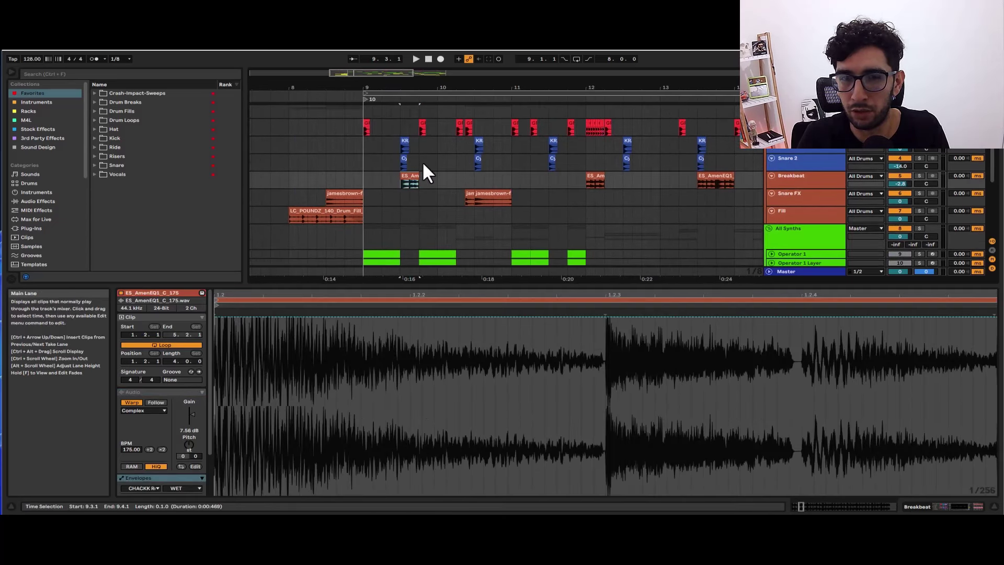
key("space")
left_click(593, 177)
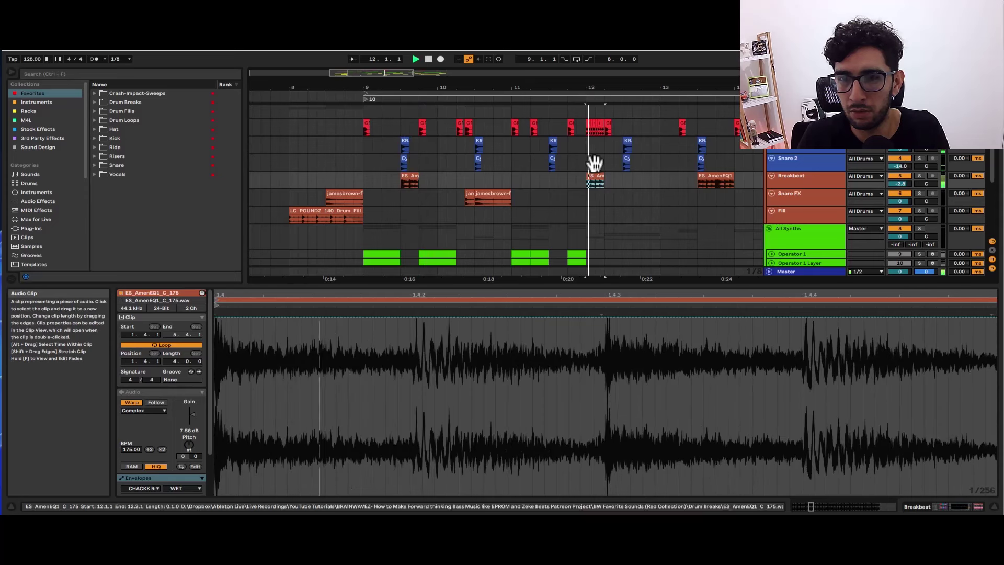
Step: Display the clip Transposition envelope of the Breakbeat track's Amen clip in bar 13
scroll(575, 164, "right", 3)
left_click(623, 172)
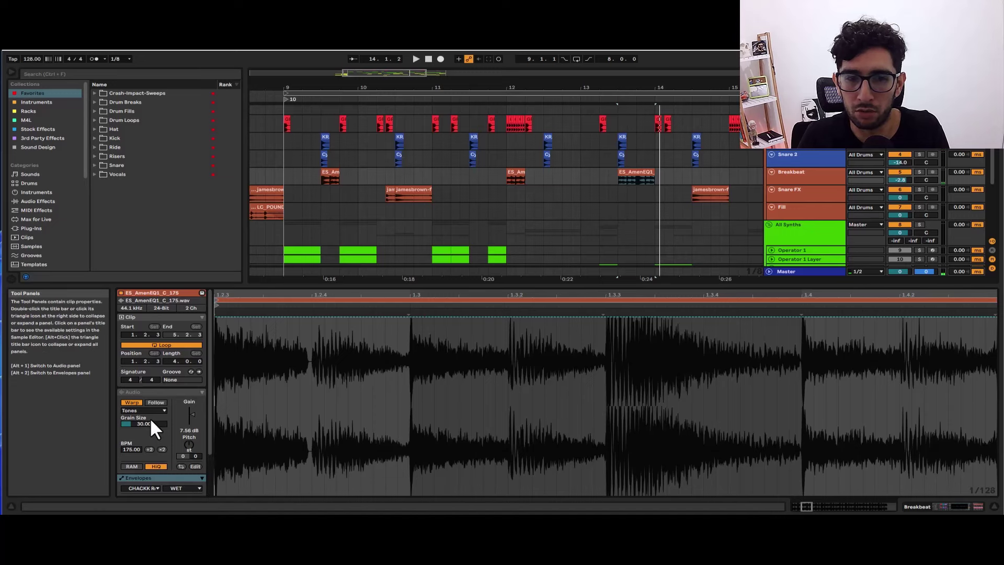
scroll(170, 473, "down", 3)
left_click(146, 444)
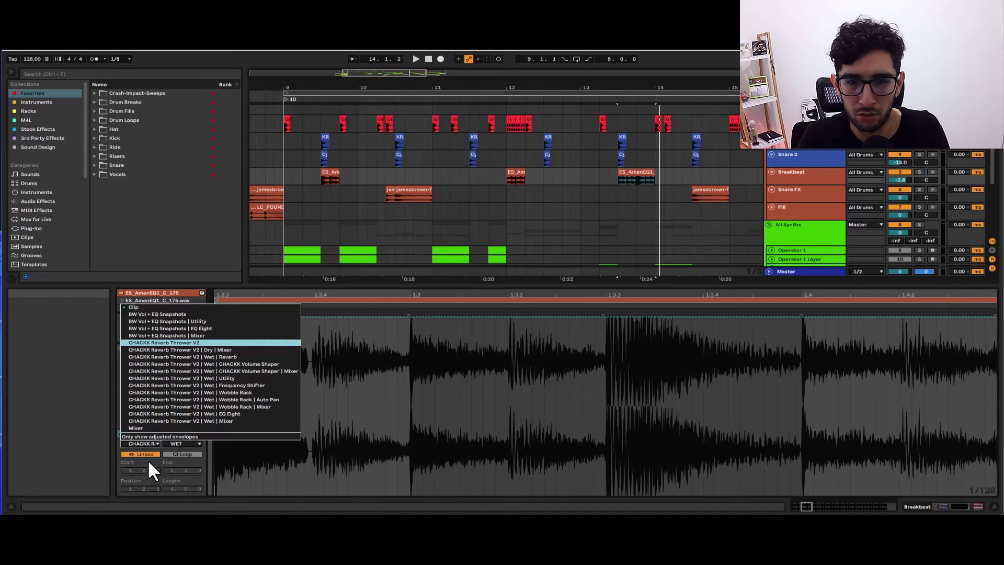
left_click(145, 307)
left_click(183, 444)
left_click(167, 456)
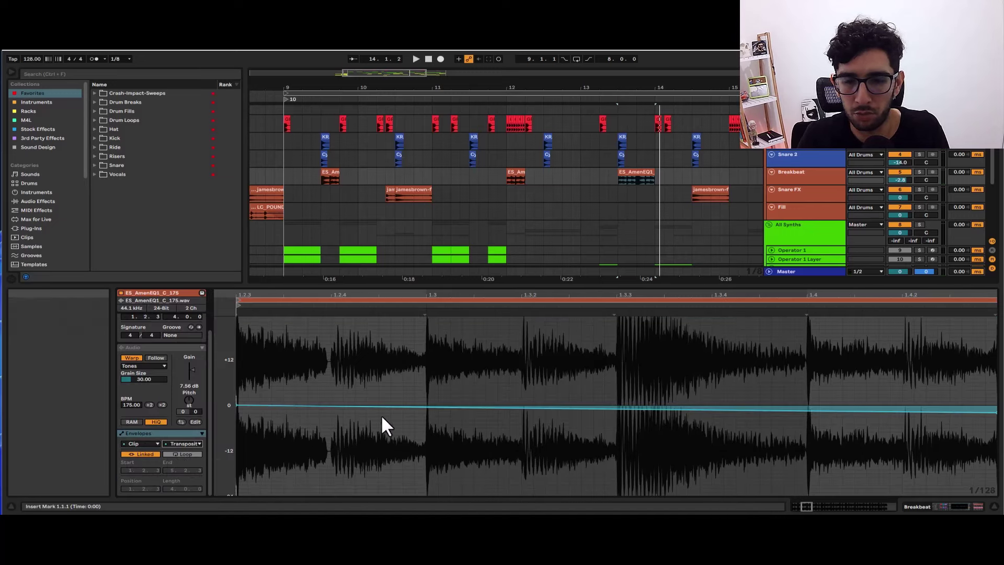
Step: Examine the Snare FX funkydrummer clip at bar 10.3, and hide the clip detail view
scroll(463, 405, "down", 3)
key("space")
scroll(616, 146, "down", 2)
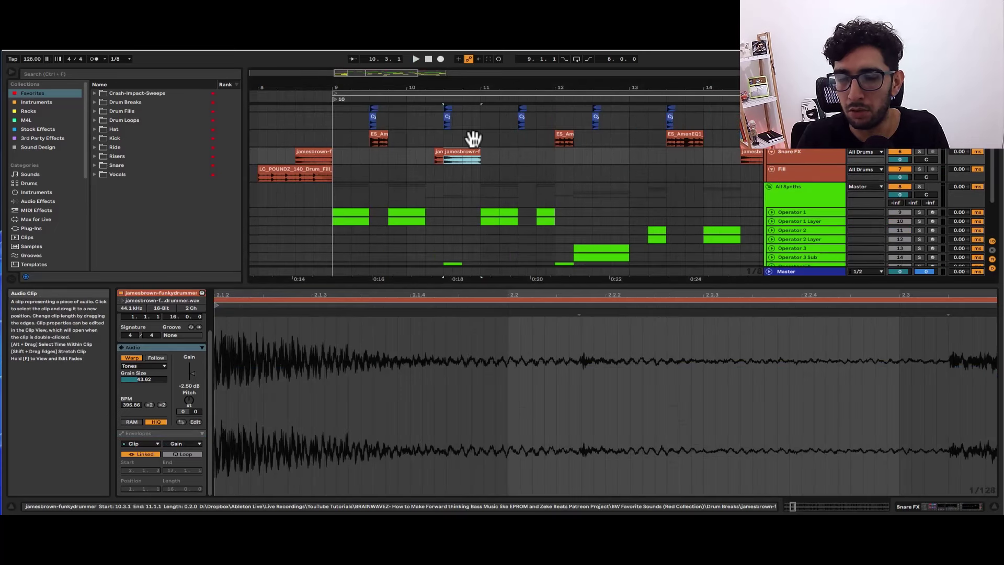
scroll(474, 142, "up", 3)
scroll(528, 187, "down", 2)
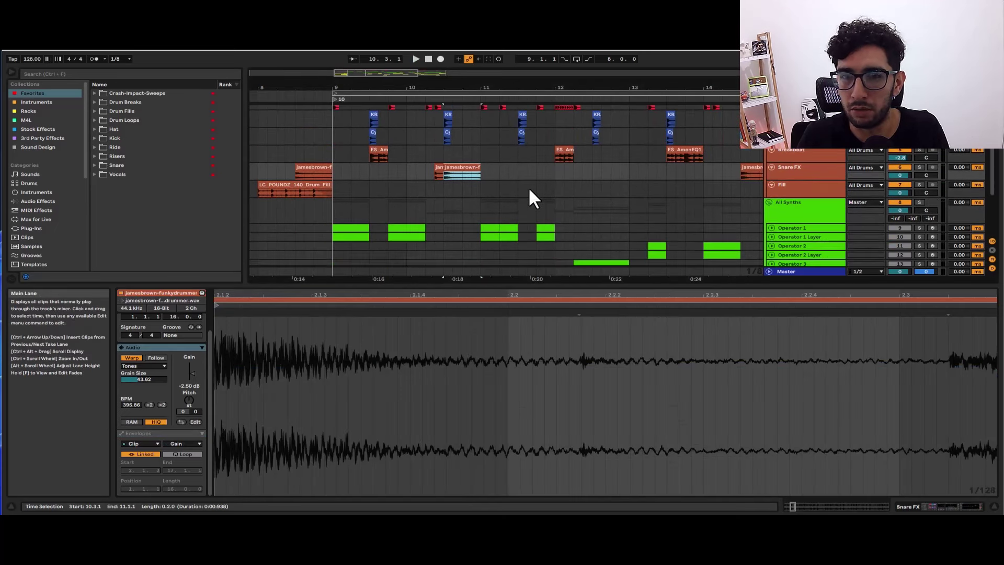
left_click(995, 506)
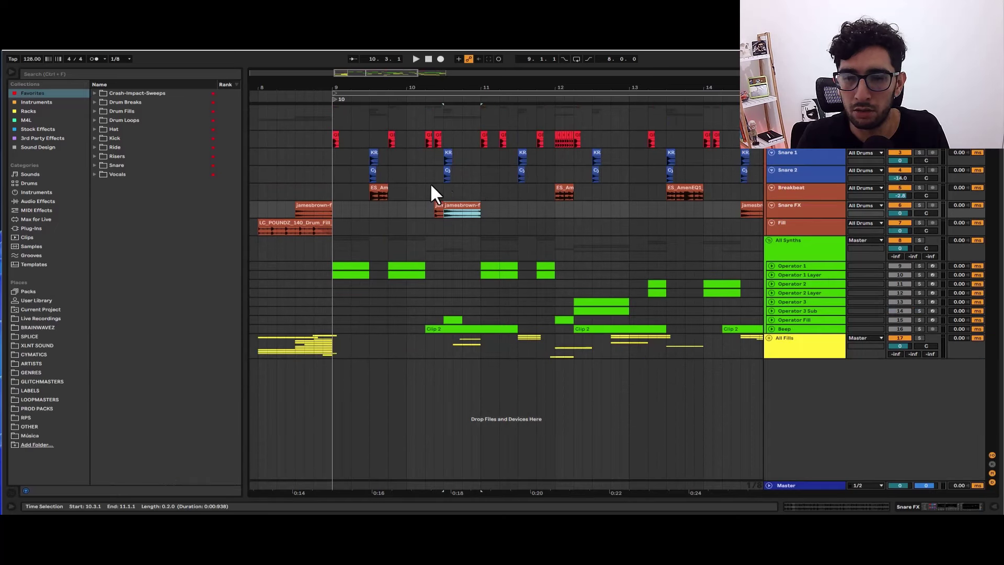
Step: Reopen the Snare FX funkydrummer clip's details and audition it with the track soloed
double_click(473, 207)
scroll(437, 204, "up", 4)
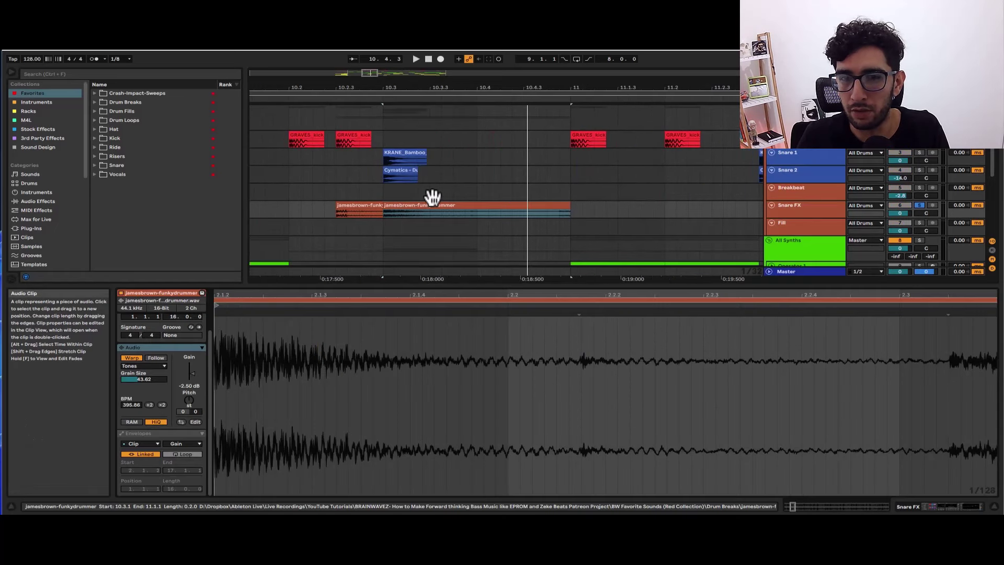
key("space")
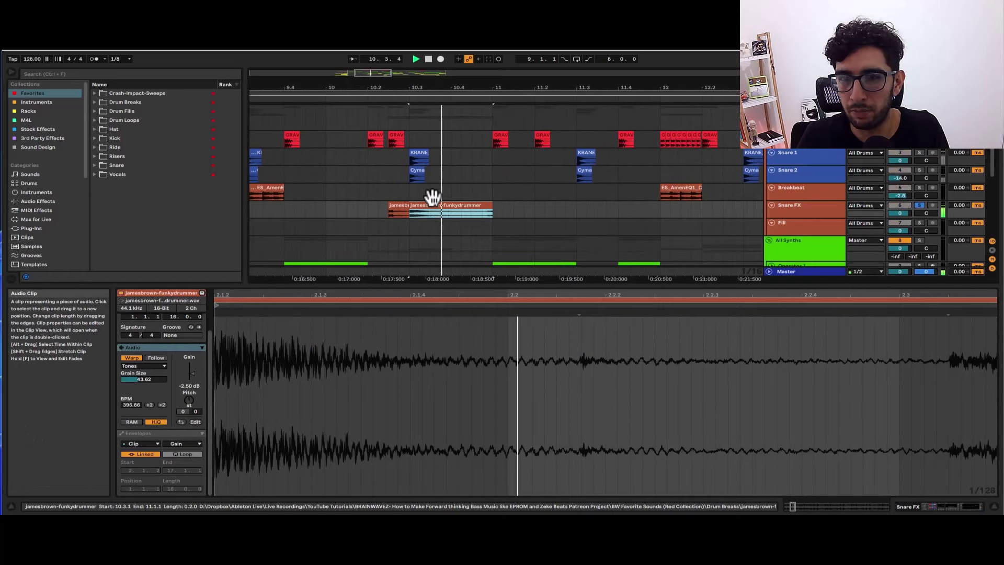
key("space")
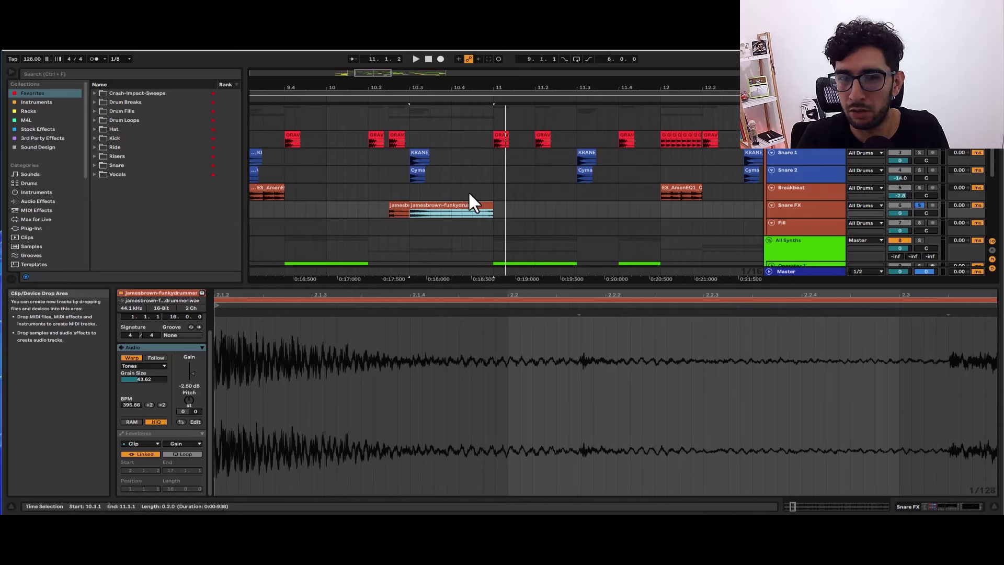
key("space")
key("space")
Step: Unsolo the Snare FX track and return the insert marker to bar 9
scroll(422, 184, "down", 3)
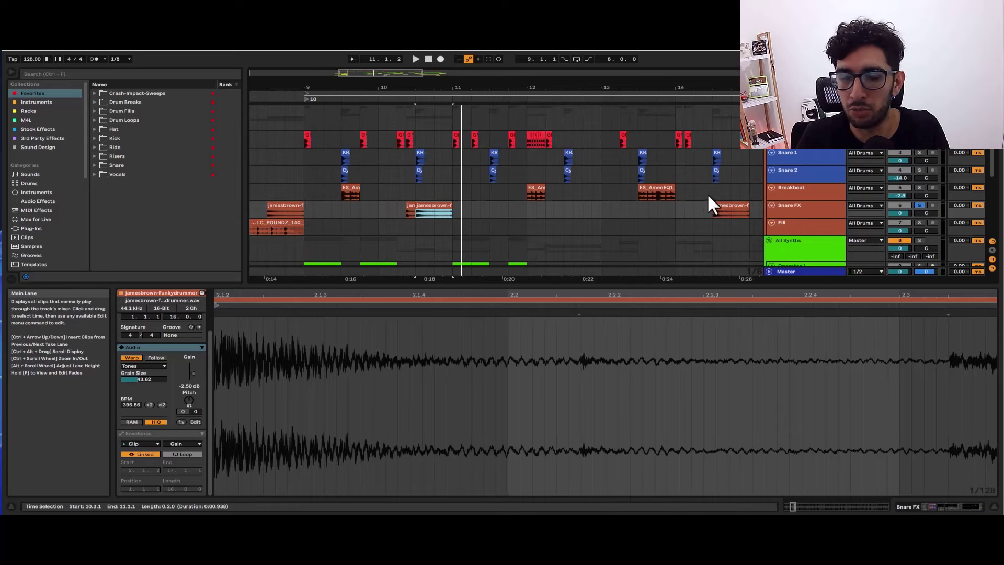
left_click_drag(625, 194, 474, 193)
scroll(474, 193, "down", 4)
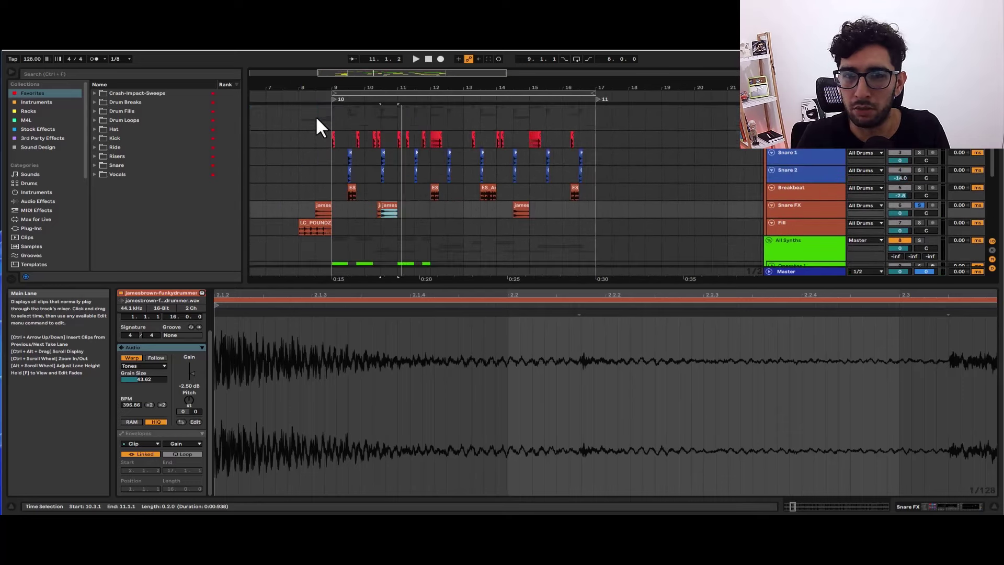
left_click(336, 107)
key("s")
left_click(333, 94)
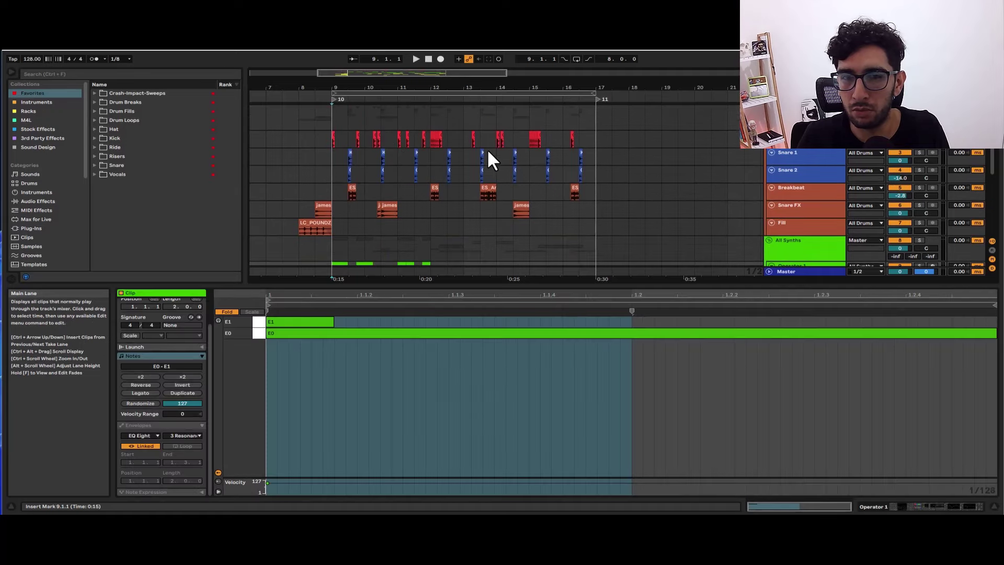
left_click(335, 153)
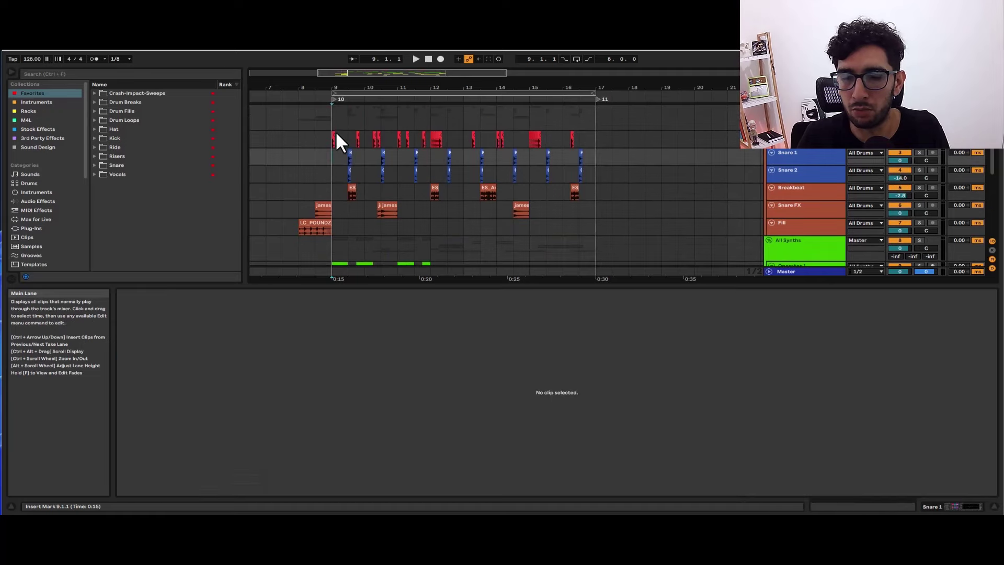
Step: Collapse the All Synths group and review the kick and snare pattern across the drop
left_click(769, 240)
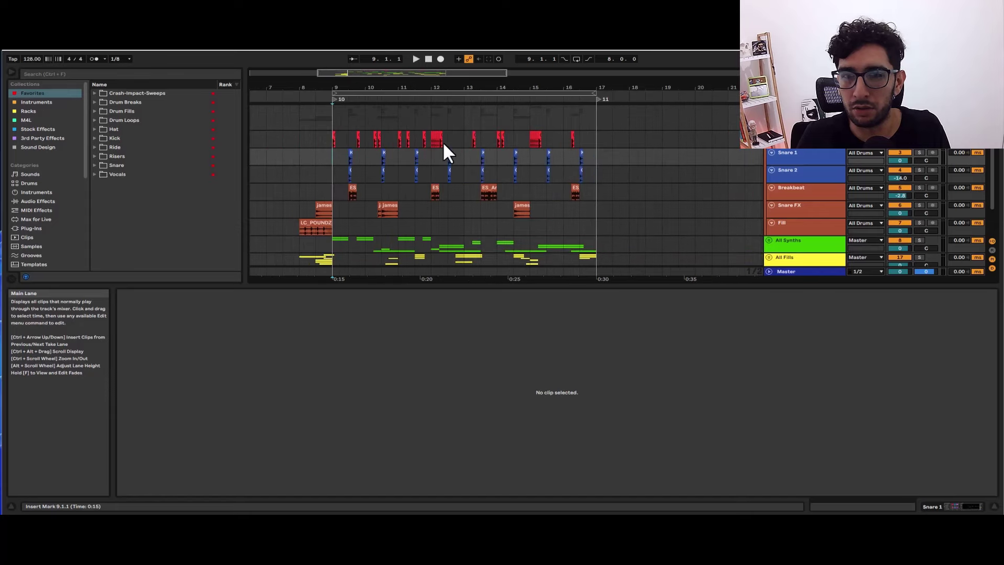
left_click(421, 122)
scroll(422, 123, "up", 3)
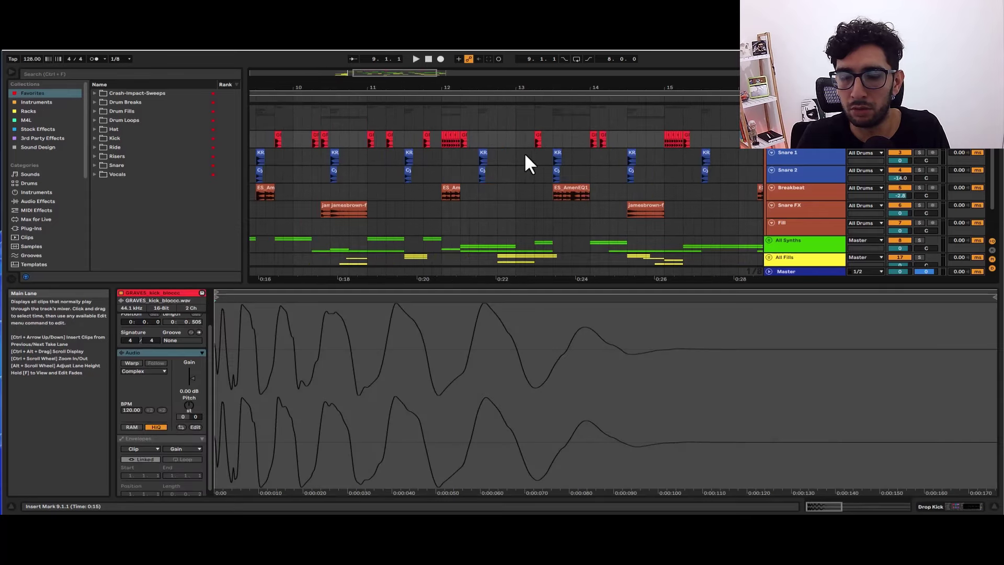
left_click_drag(524, 152, 621, 168)
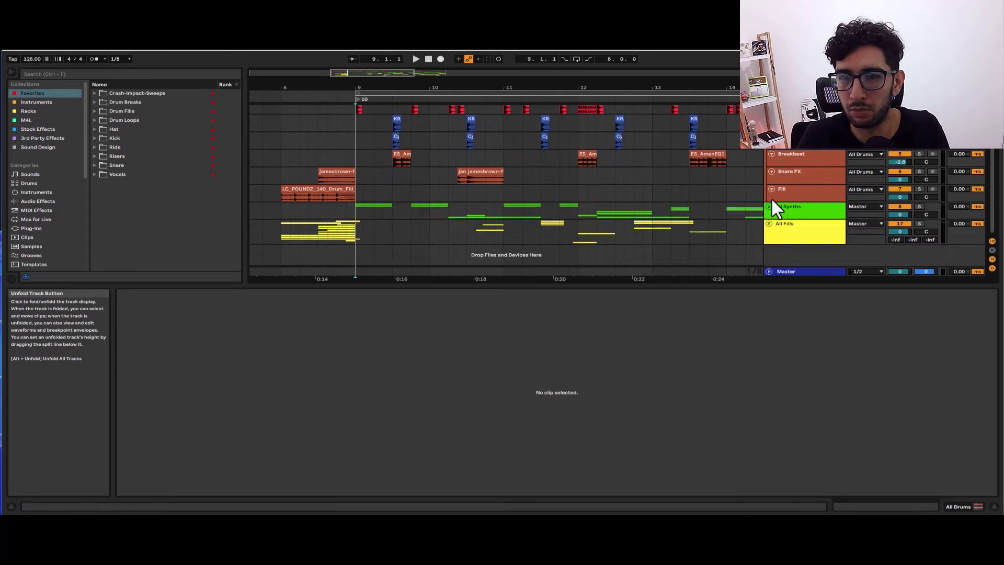
Step: Expand the All Synths group and unfold the Operator and Beep tracks inside it
left_click(769, 205)
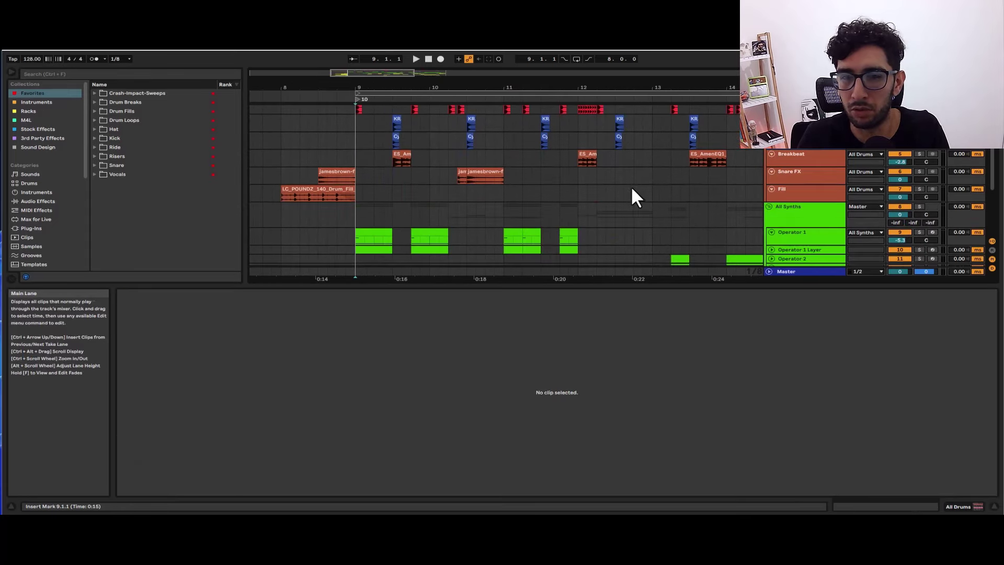
scroll(627, 188, "down", 3)
left_click(391, 177)
scroll(715, 213, "down", 2)
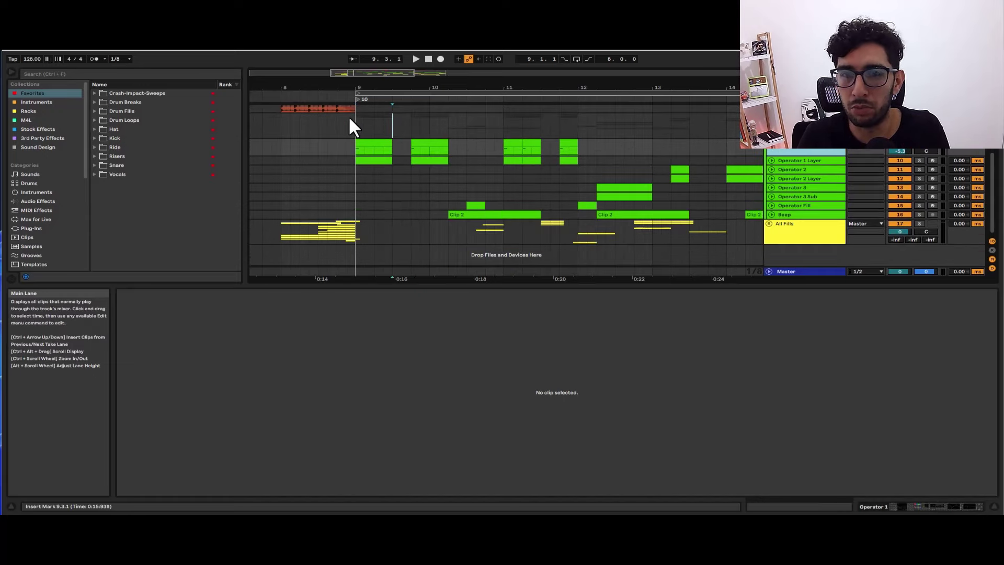
scroll(348, 115, "up", 3)
left_click(794, 161)
left_click(804, 179)
scroll(801, 176, "down", 3)
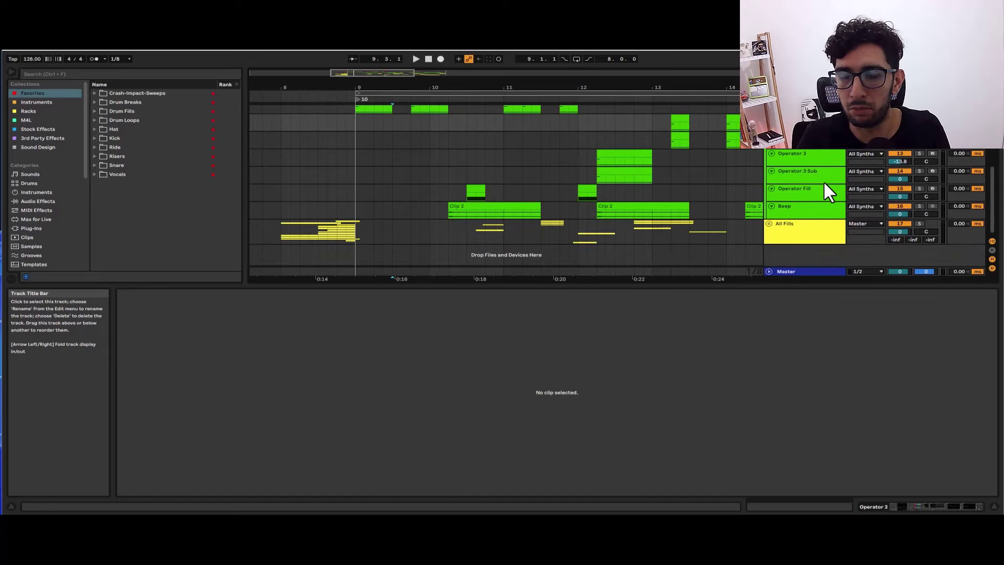
scroll(732, 179, "up", 3)
Step: Show the device chain for the first Operator 1 clip at bar 9 and play it with the track soloed
left_click(514, 178)
left_click(365, 155)
left_click(364, 156)
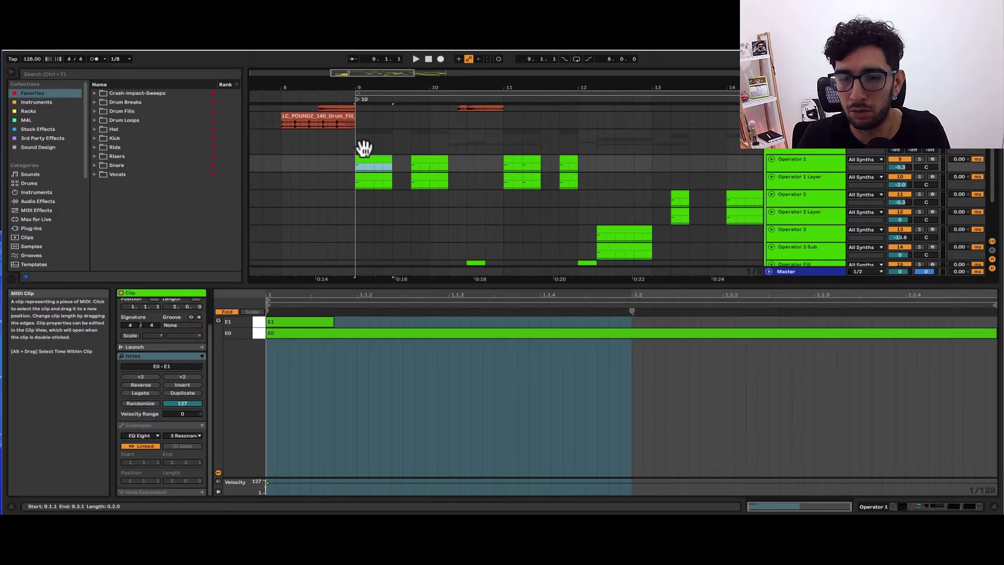
key("shift+Tab")
left_click(386, 185)
left_click(377, 199)
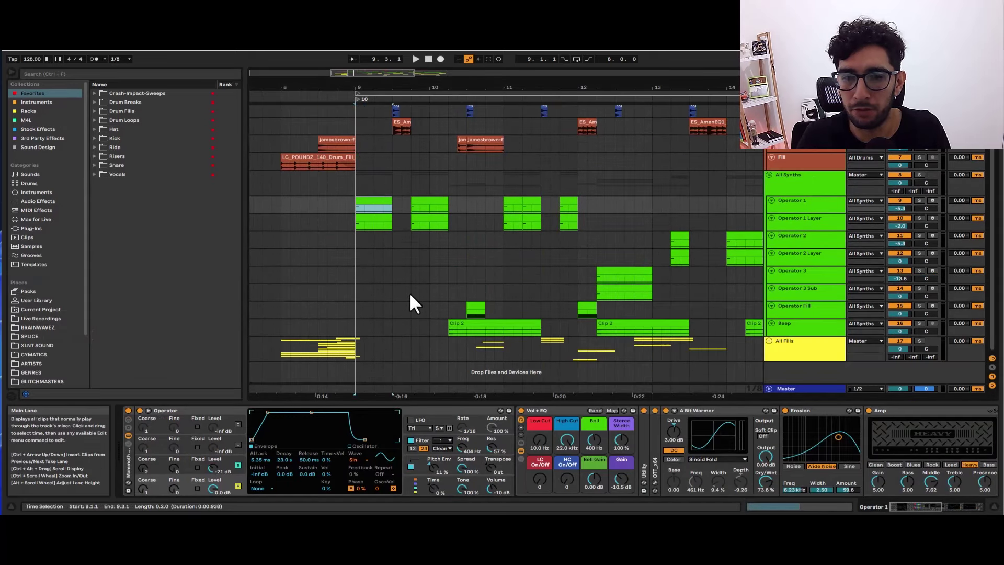
key("space")
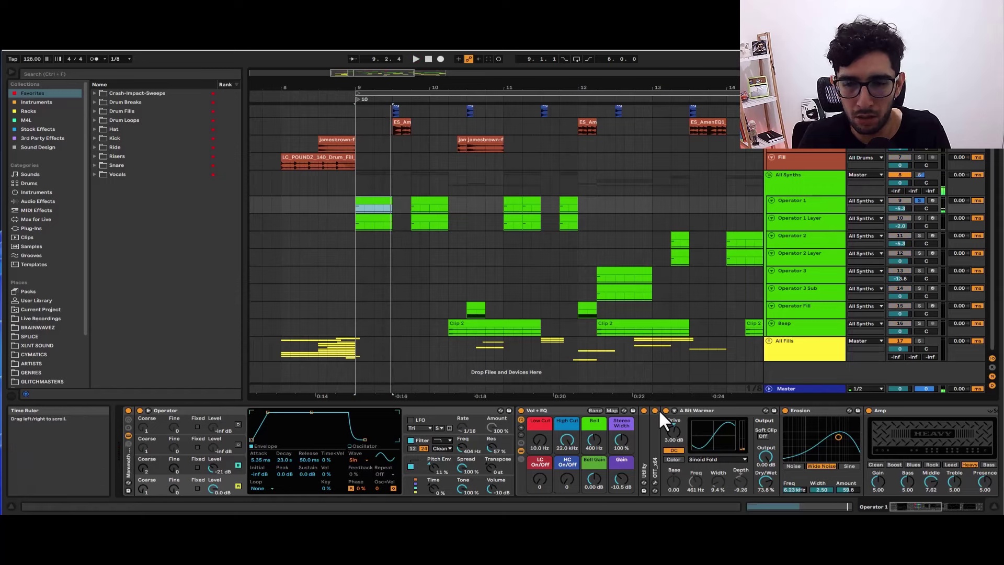
Step: Examine the settings of Operator's active oscillators and the waveform choices for oscillator B, keeping its saw wave
left_click(220, 486)
left_click(220, 467)
left_click(220, 485)
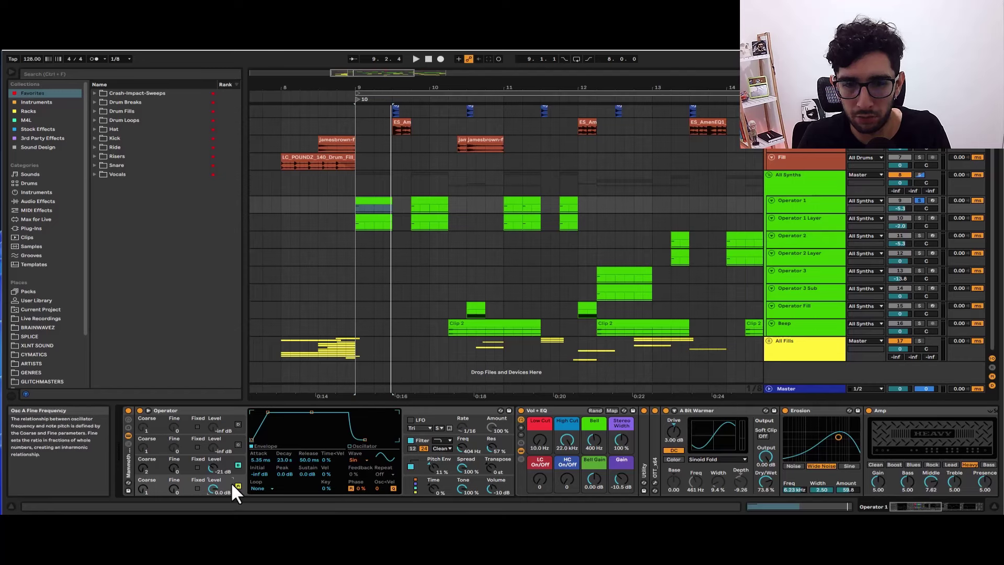
left_click(354, 460)
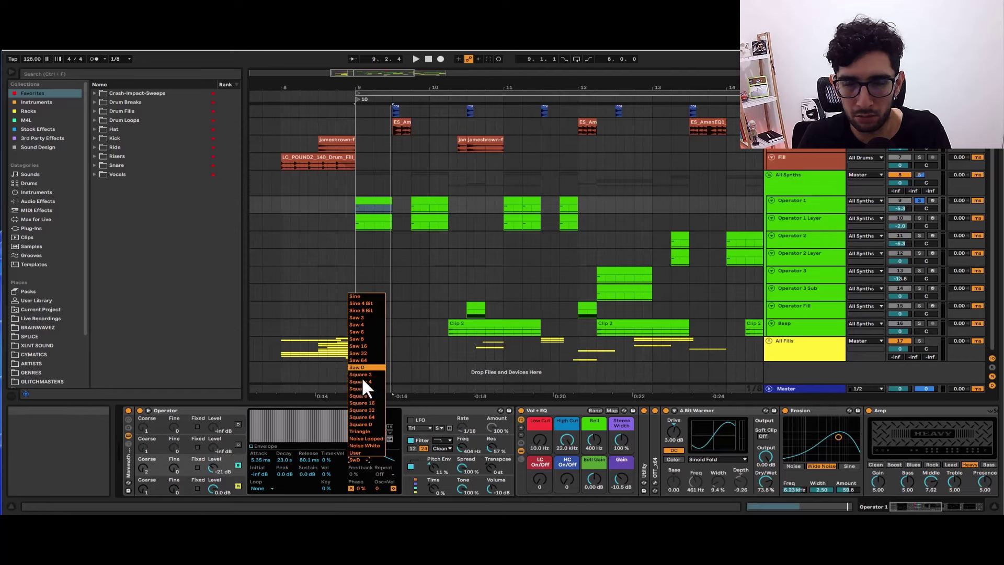
left_click(361, 478)
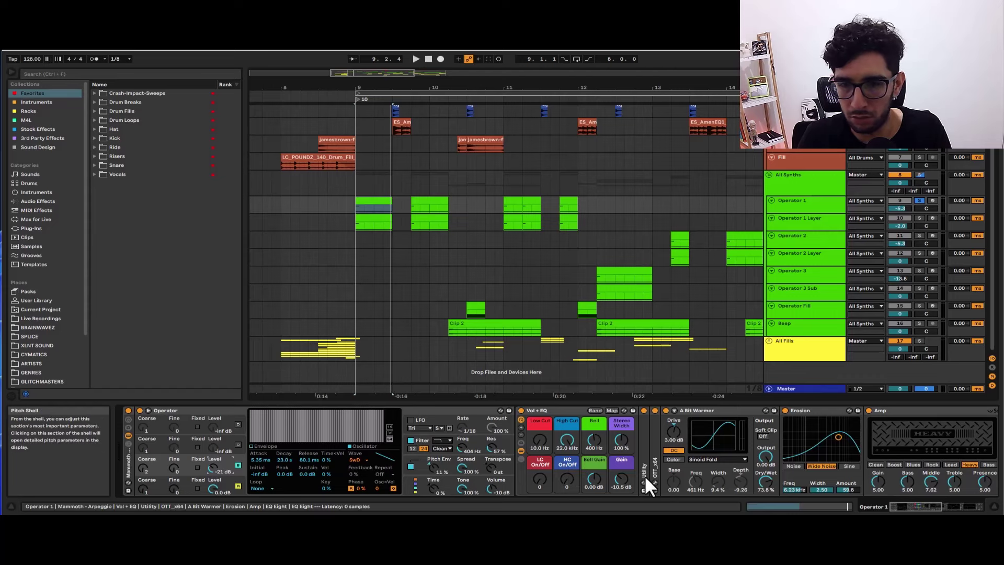
Step: Bypass both EQ Eight devices, Amp, Erosion, A Bit Warmer and OTT on the Operator 1 track
left_click_drag(915, 508, 947, 509)
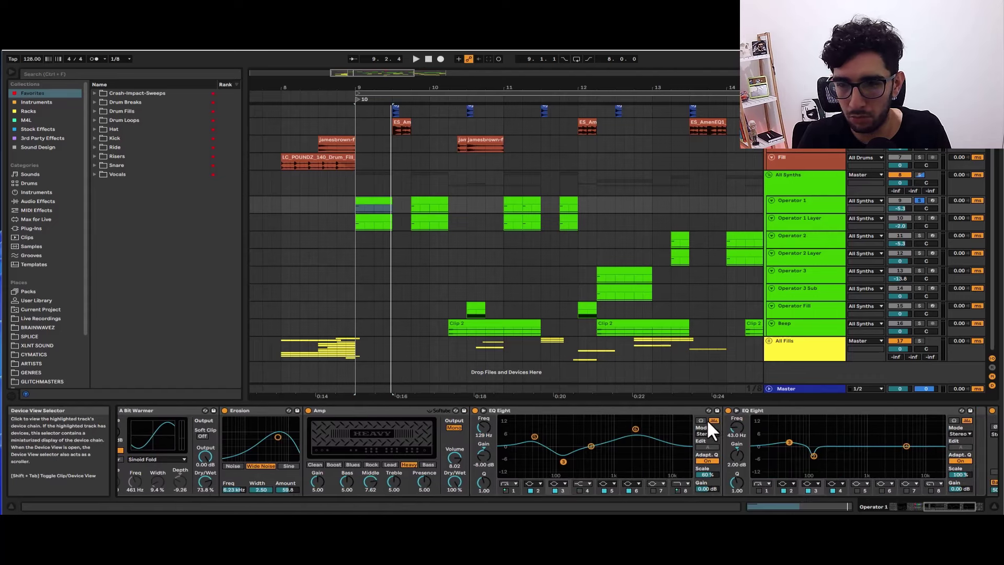
left_click(958, 508)
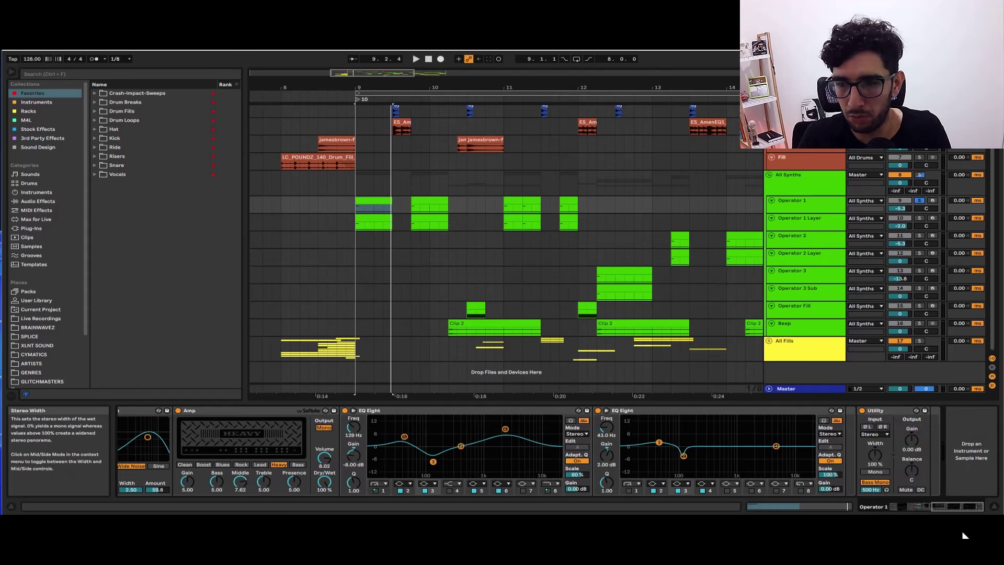
left_click(598, 411)
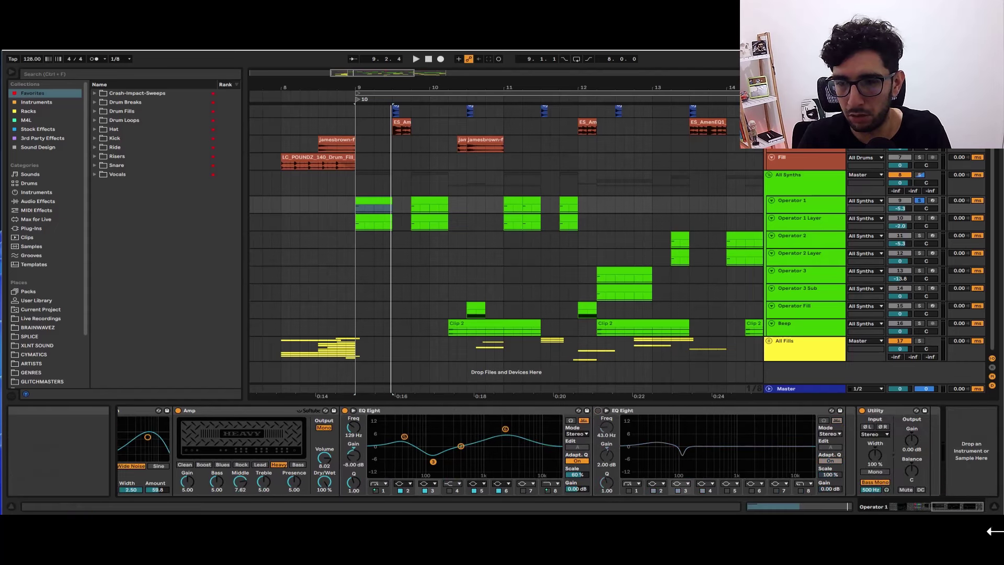
left_click_drag(975, 508, 951, 535)
left_click(725, 411)
left_click(558, 410)
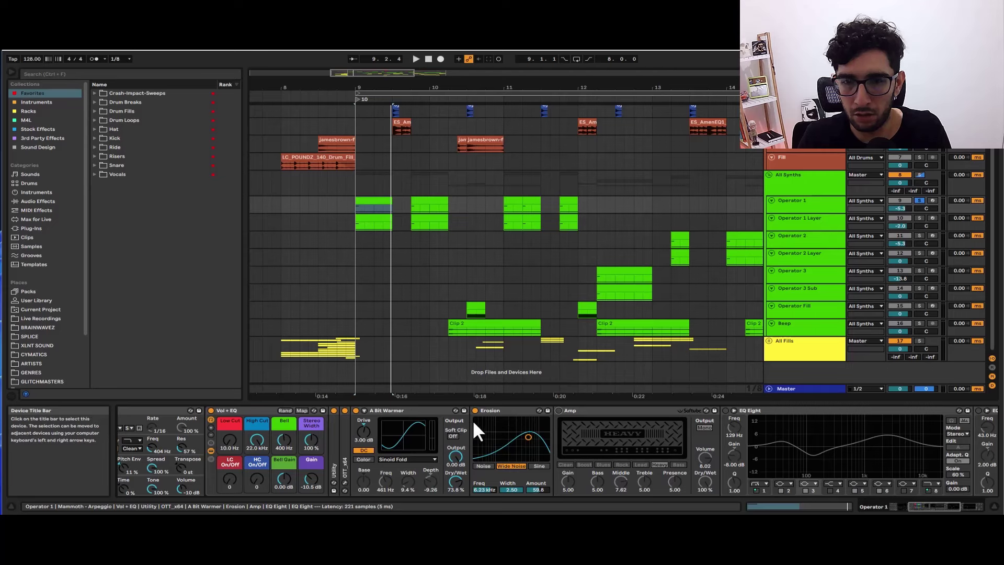
left_click(475, 410)
left_click(356, 411)
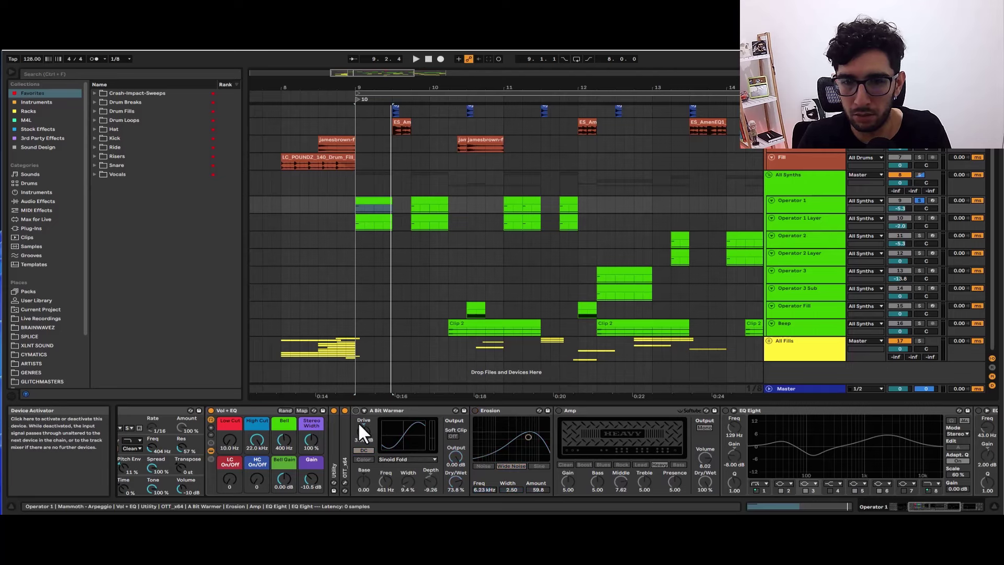
left_click(344, 411)
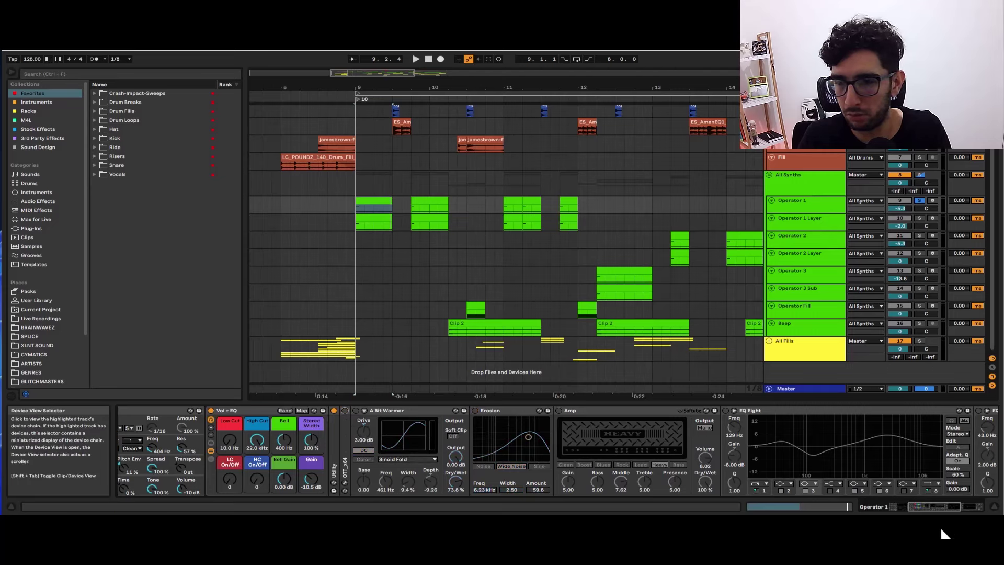
left_click_drag(939, 508, 849, 523)
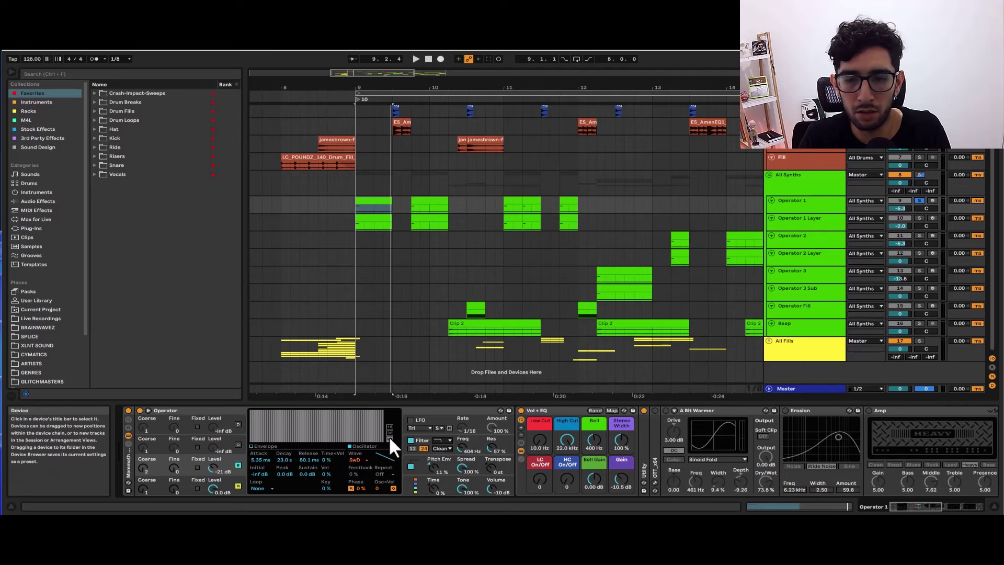
Step: Display Operator's filter envelope settings and play the clip from bar 9 with the effects bypassed
left_click(431, 468)
left_click(419, 452)
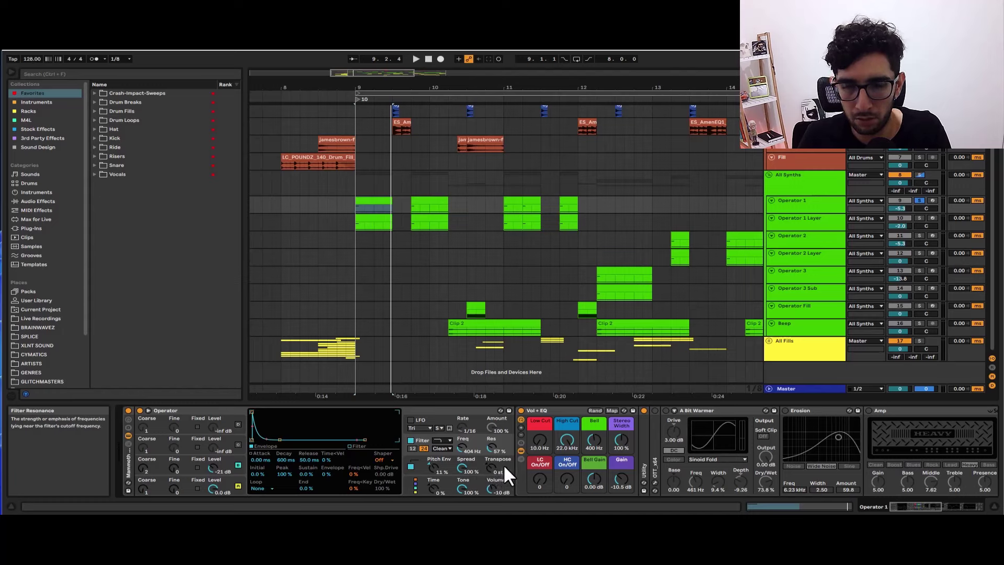
key("space")
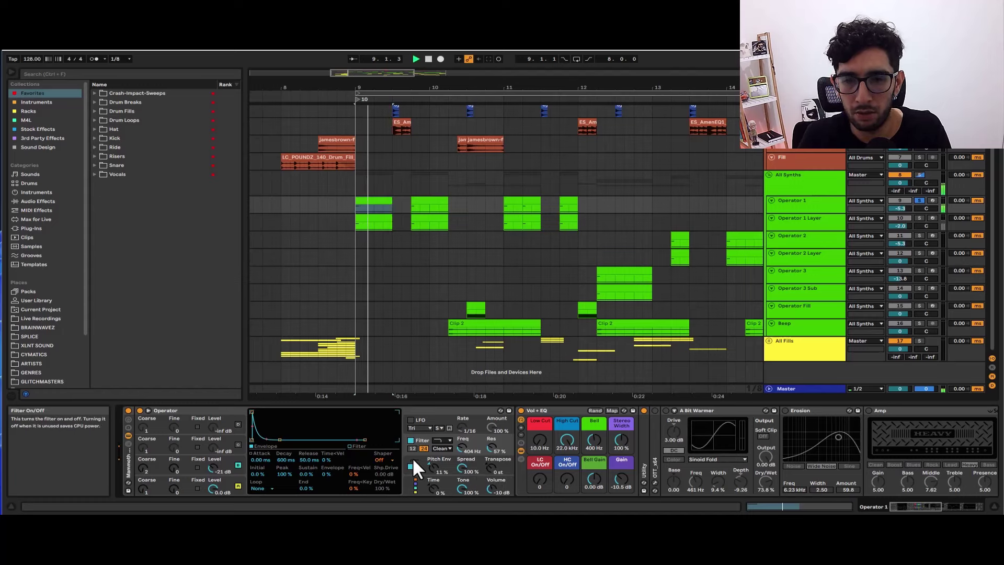
key("space")
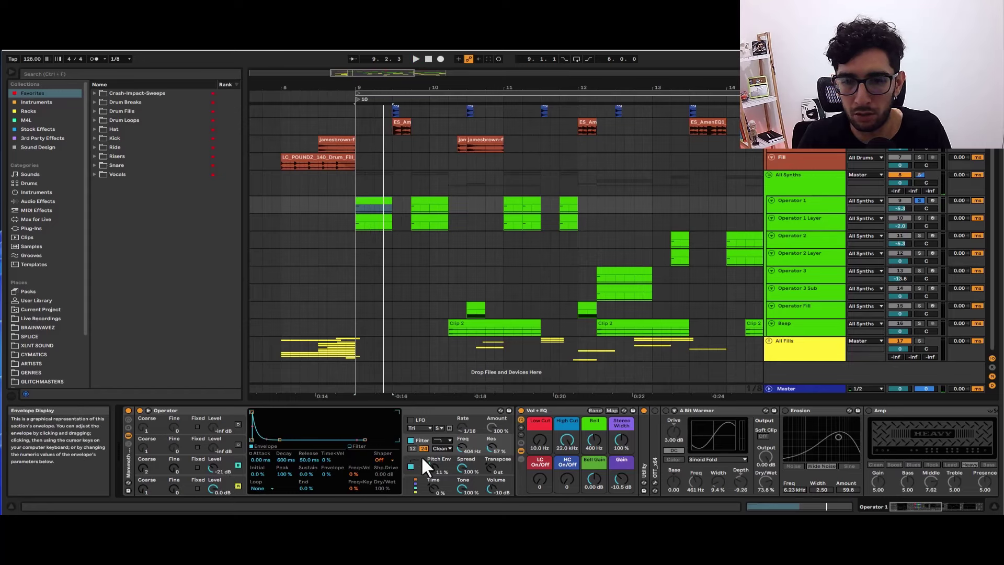
Step: Turn off Operator's filter, play the clip for comparison, and turn the filter back on
left_click(410, 439)
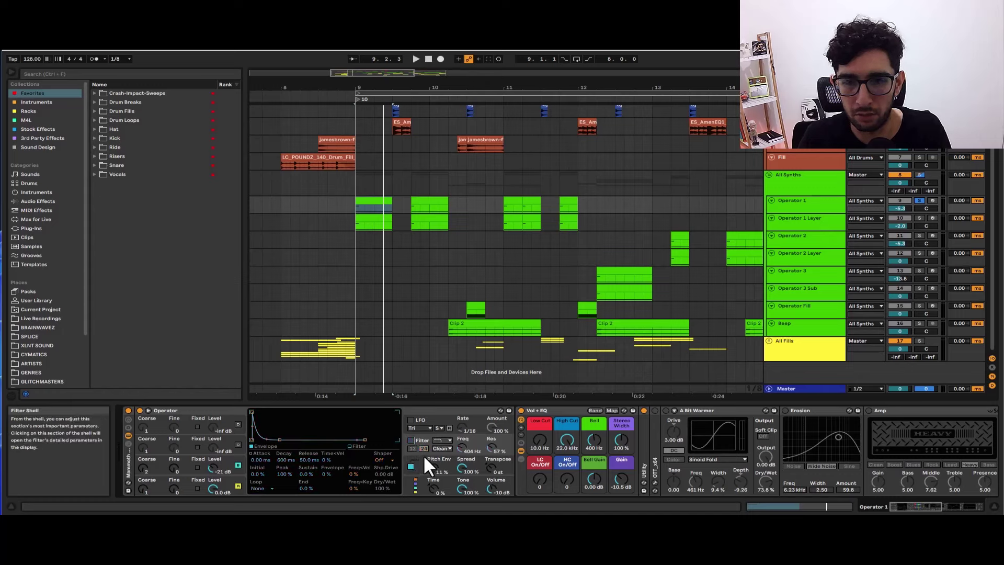
key("space")
key("space")
left_click(411, 440)
key("space")
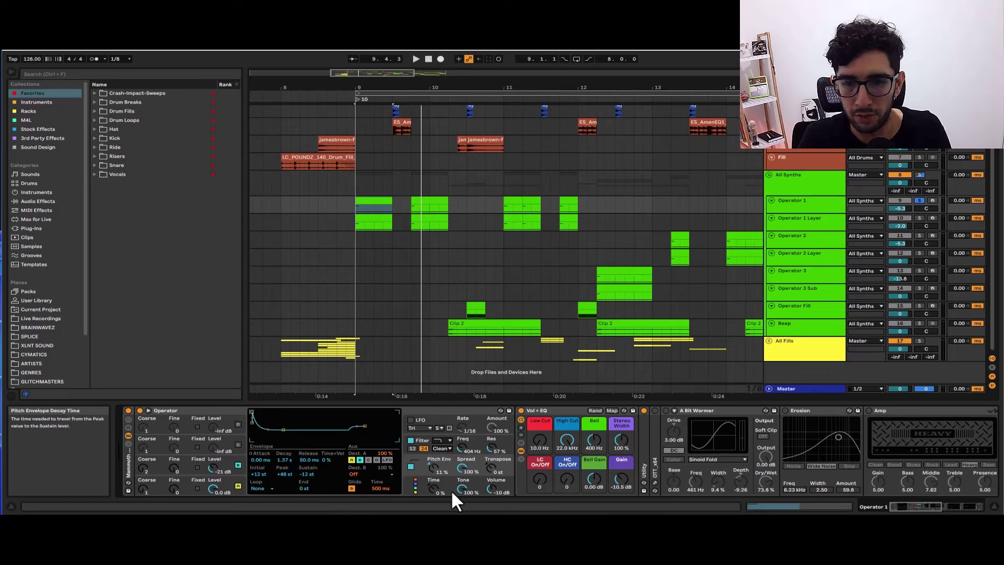
Step: Compare the sound with Operator's pitch envelope toggled, checking the global voice settings and the pitch envelope display
left_click(410, 484)
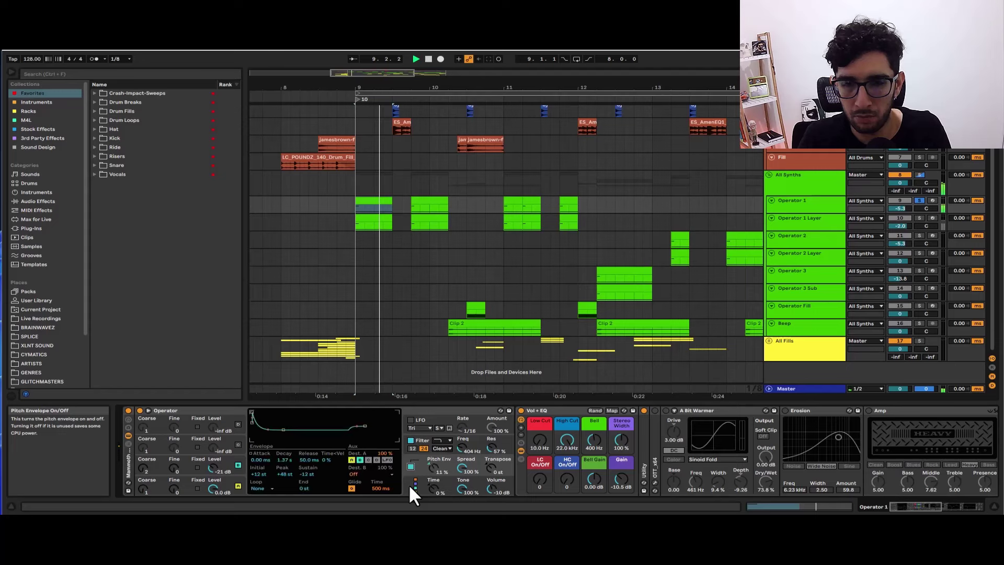
left_click(409, 484)
left_click(408, 494)
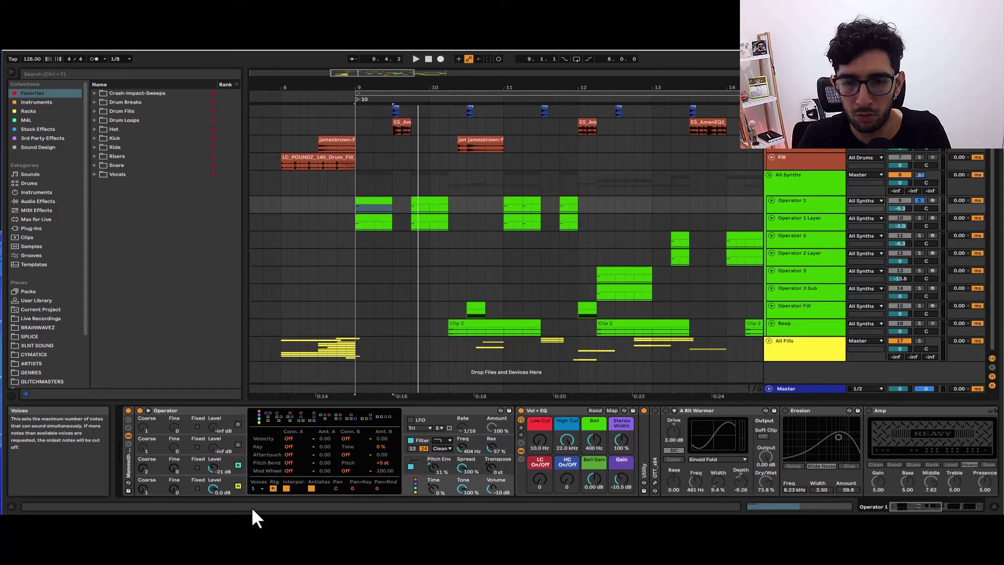
left_click(419, 467)
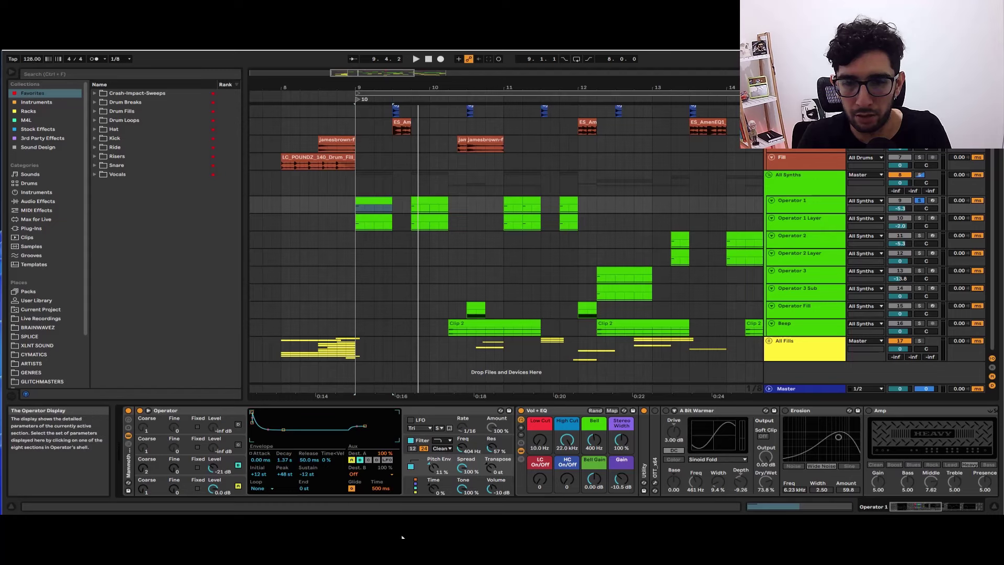
Step: Inspect the short E1 note in the first Operator 1 clip, and play the clip with its device chain showing
left_click(371, 189)
double_click(372, 189)
left_click(271, 323)
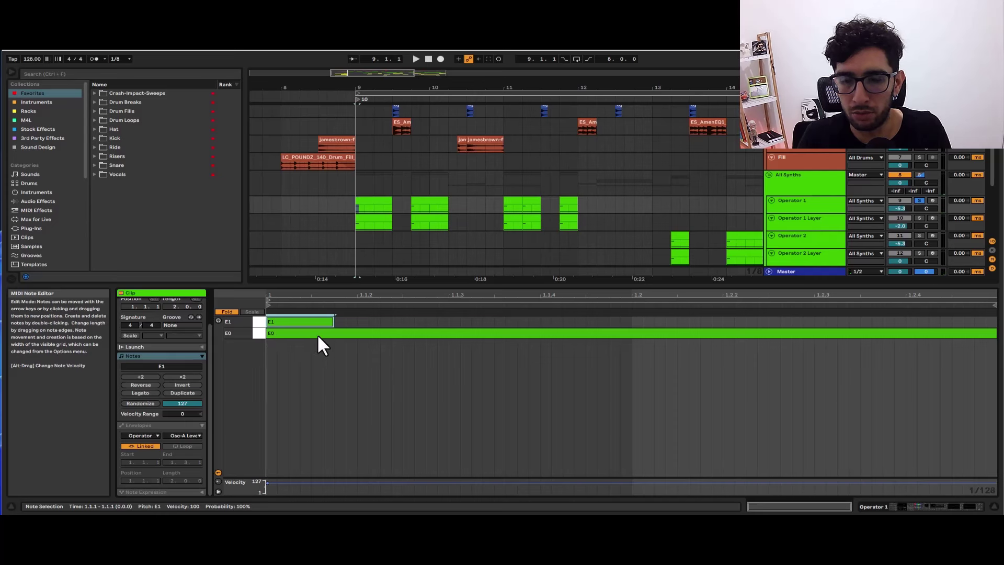
key("shift+Tab")
key("space")
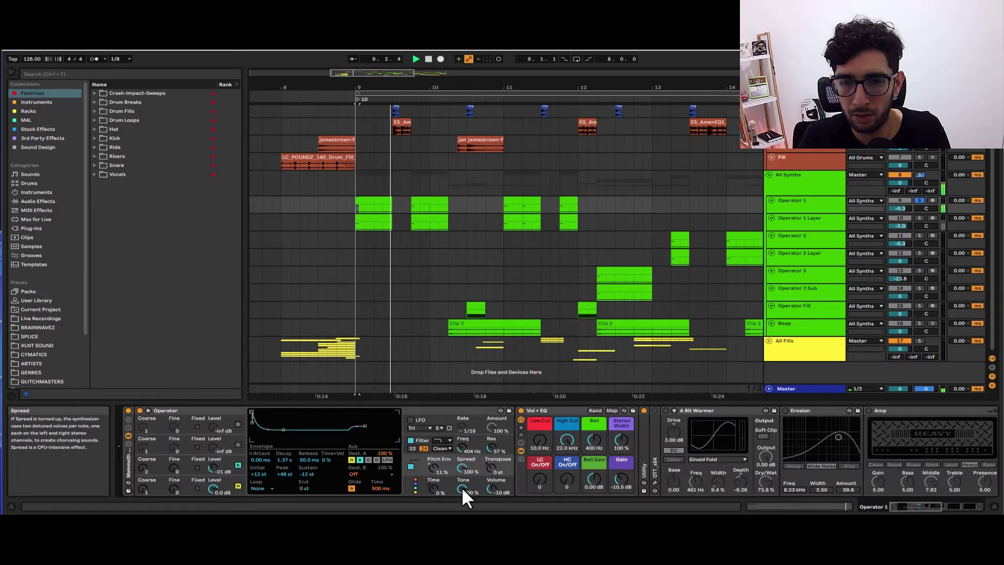
key("space")
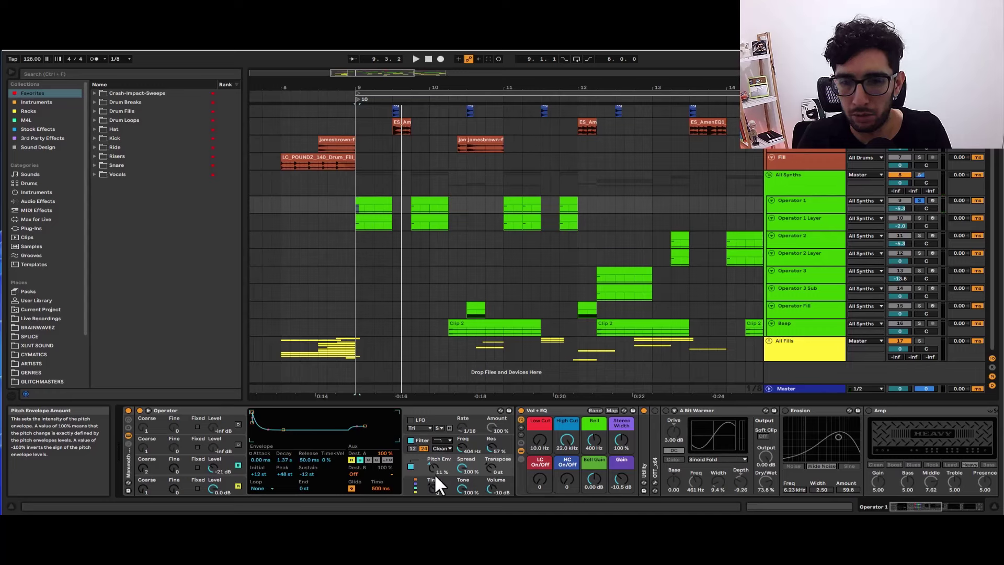
Step: Audition the Operator 1 clip repeatedly from bar 9 while examining the pitch envelope controls
key("space")
mouse_move(434, 478)
left_mouse_down()
mouse_move(434, 459)
mouse_move(434, 523)
mouse_move(437, 485)
left_mouse_up()
key("space")
key("space")
key("space")
key("space")
key("space")
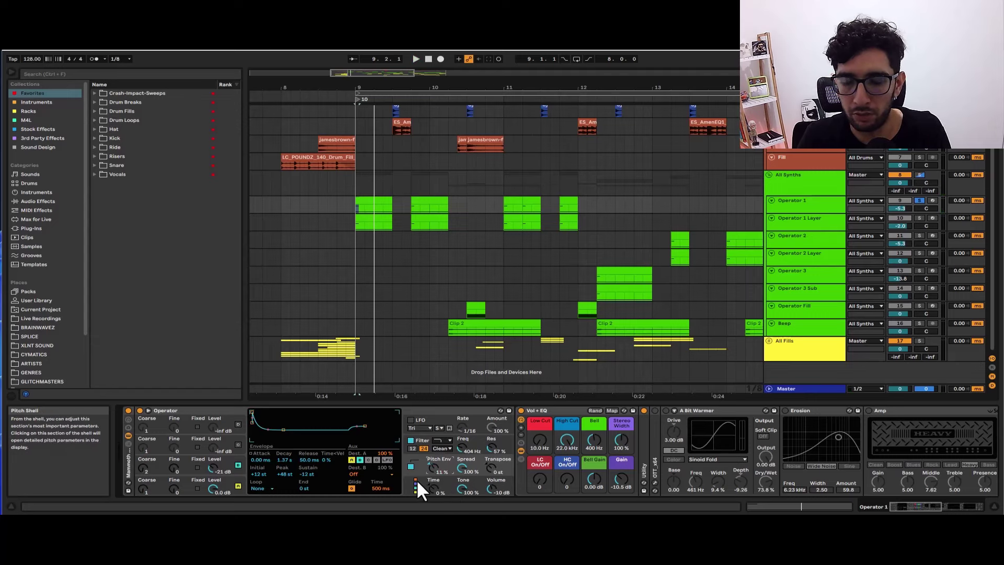
key("space")
Step: Turn OTT back on, play the clip from bar 9 to hear it, and fold the device
left_click_drag(921, 507, 940, 526)
key("space")
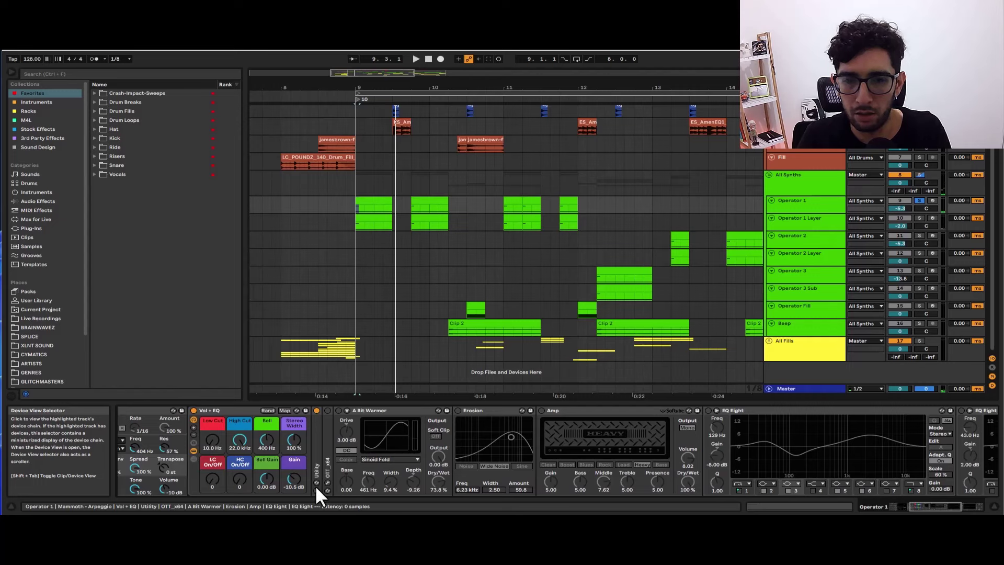
double_click(324, 440)
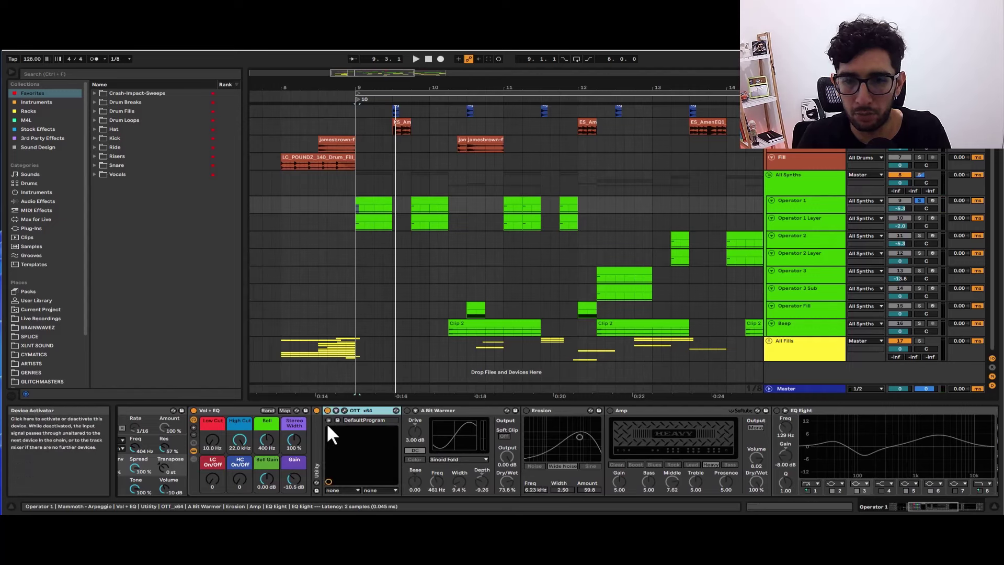
left_click(344, 411)
key("space")
left_click(343, 411)
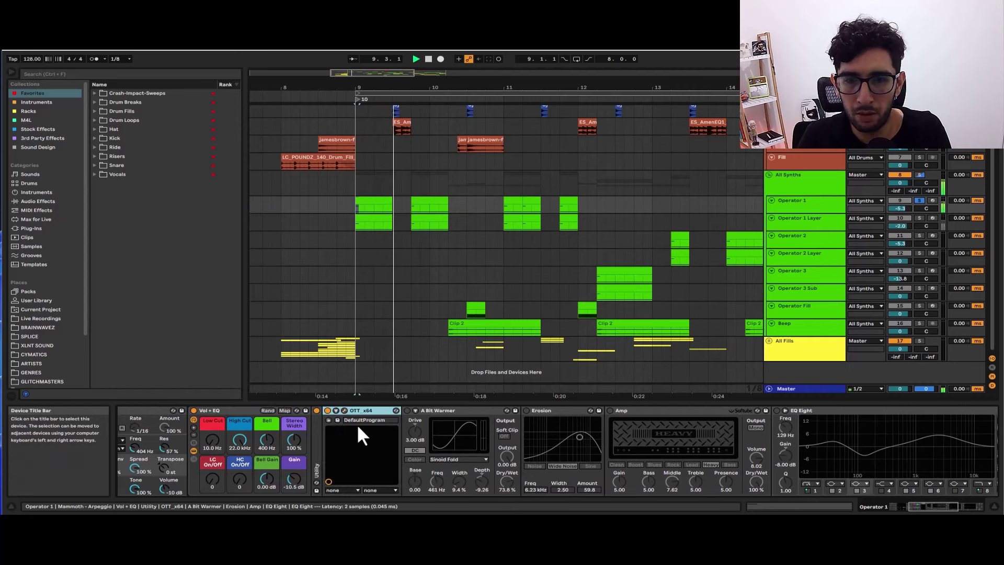
double_click(358, 411)
Step: Turn A Bit Warmer back on and play the clip with its saturation
left_click(370, 411)
key("0")
key("space")
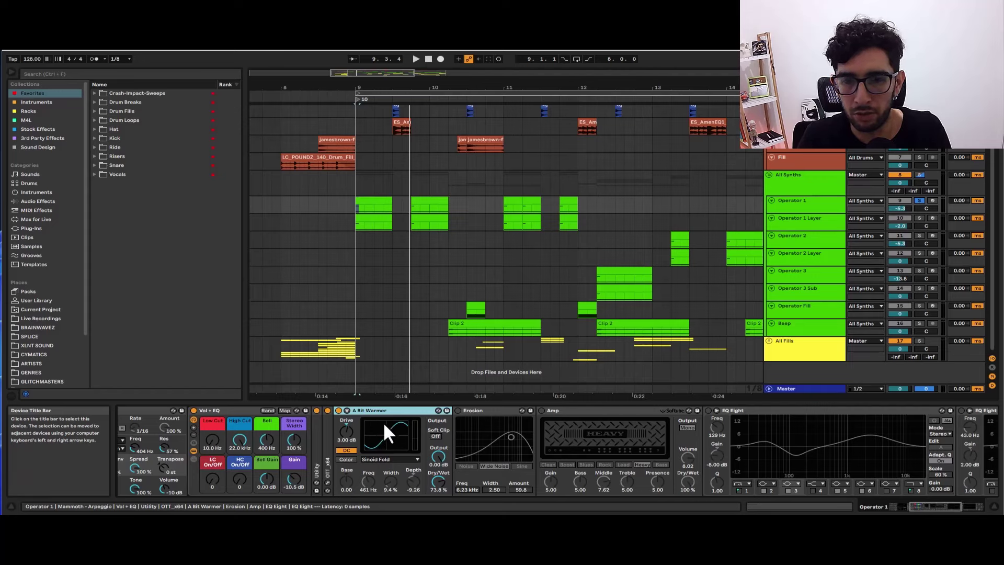
Step: Turn Erosion and Amp back on while auditioning the clip from bar 9
key("space")
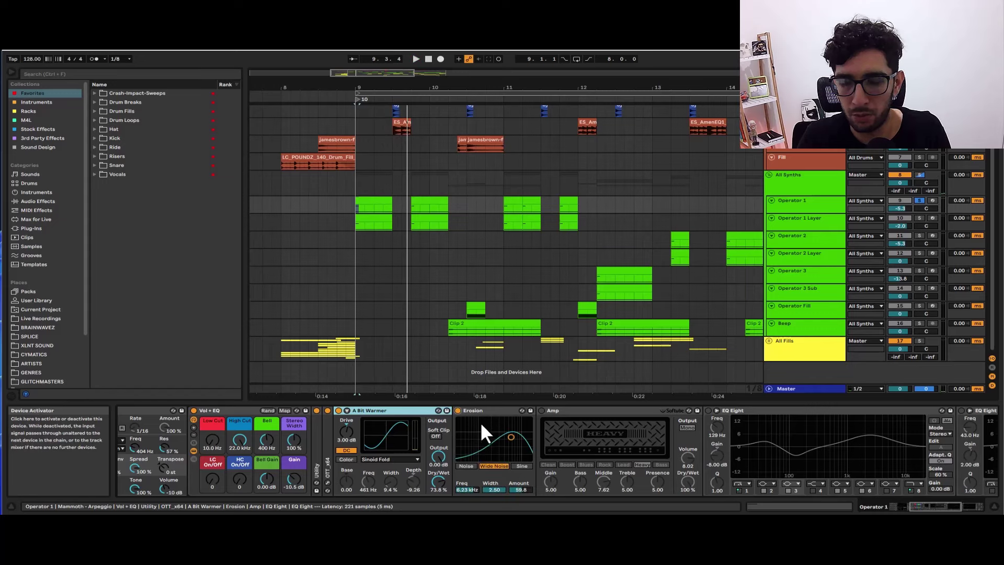
left_click(480, 421)
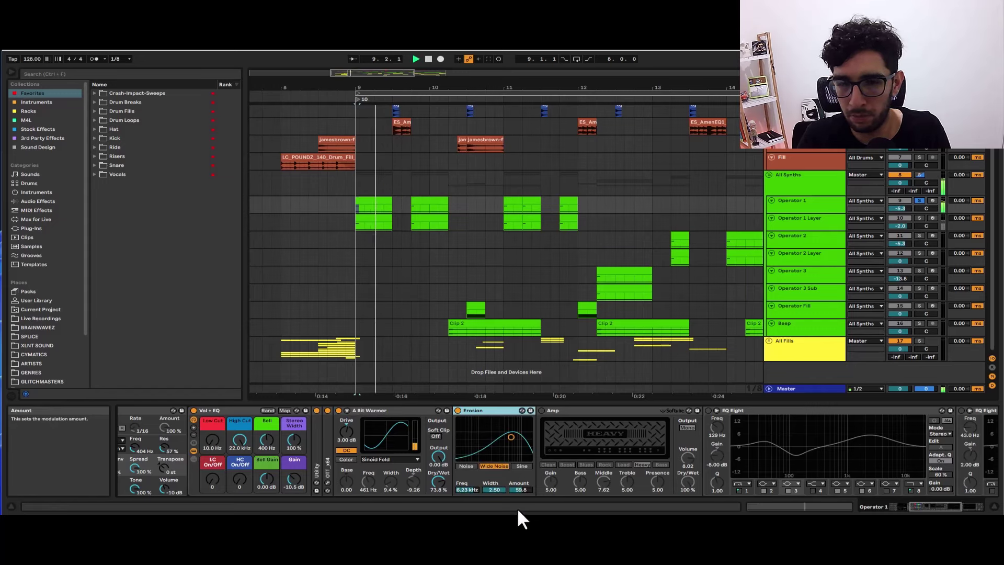
left_click(541, 411)
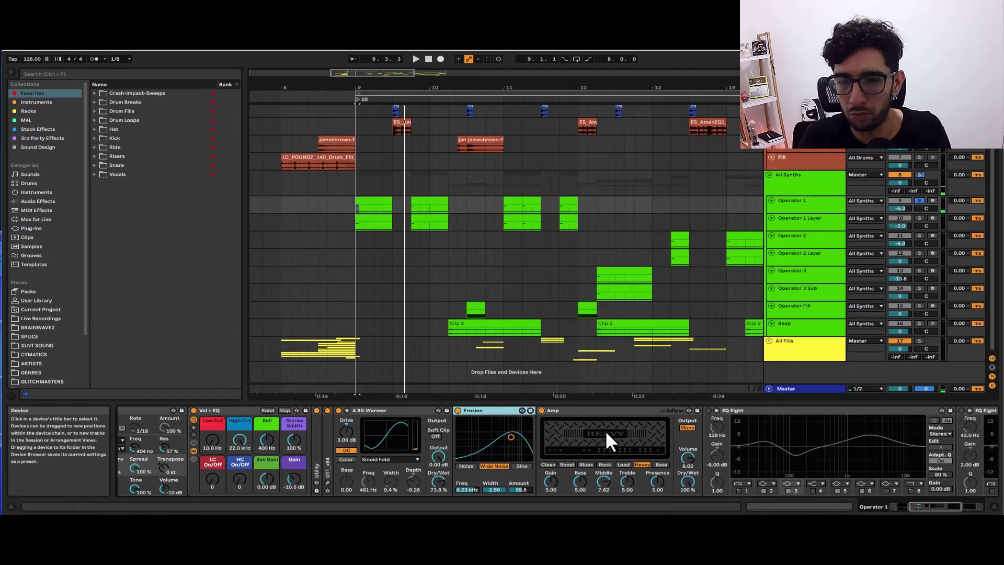
Step: Turn both EQ Eight devices back on and play the first Operator 1 clip through the full effects chain
left_click_drag(944, 506, 965, 506)
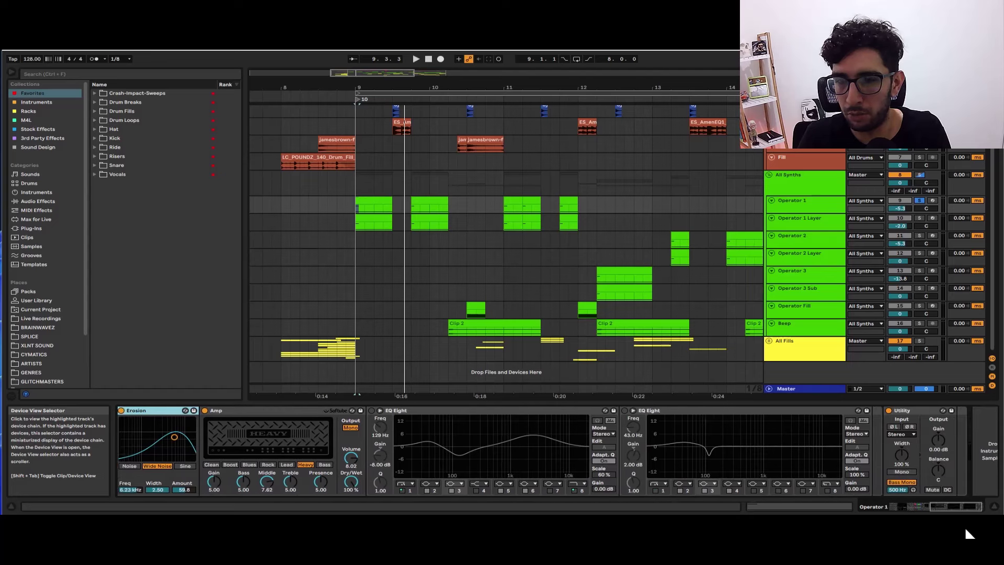
left_click(362, 410)
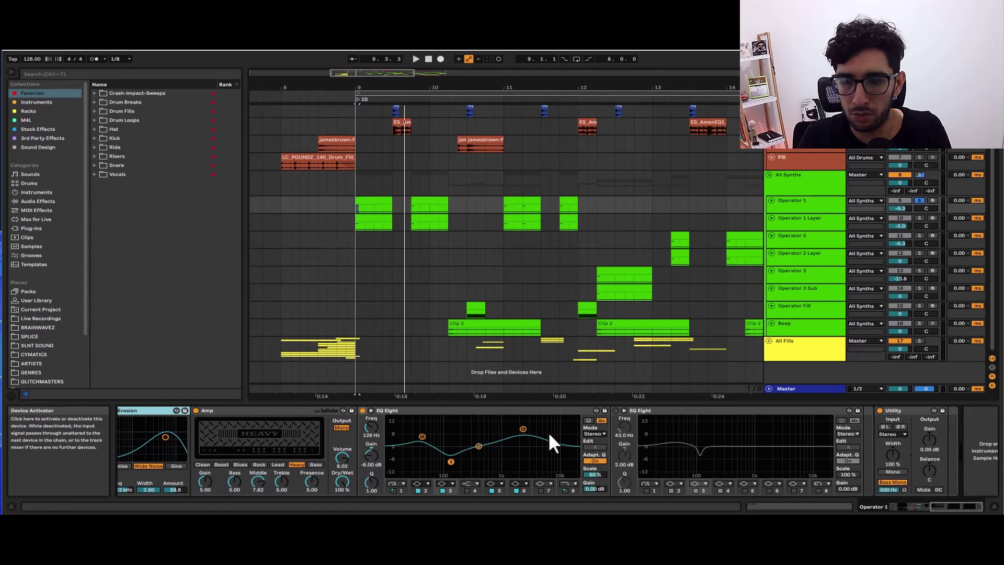
left_click(615, 410)
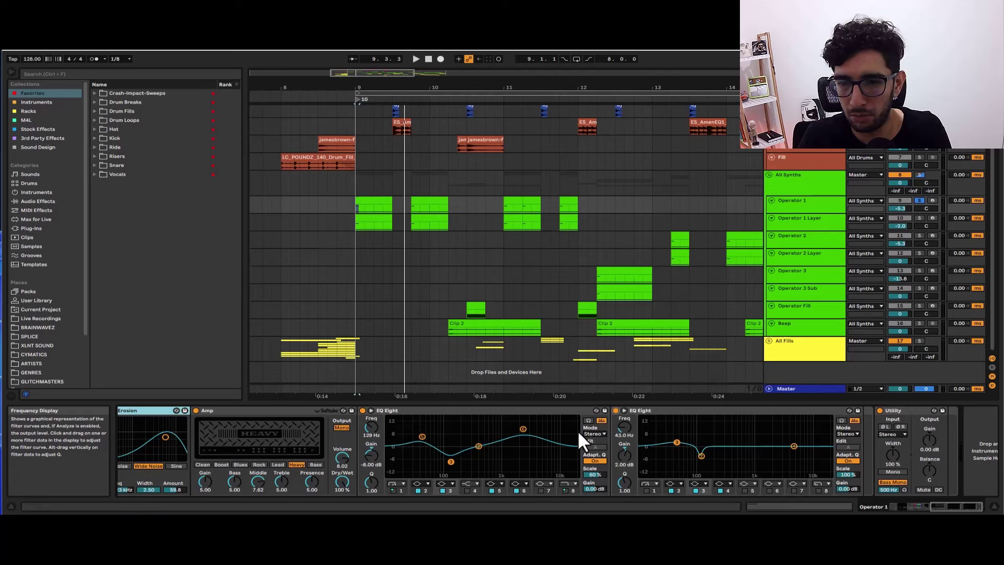
key("space")
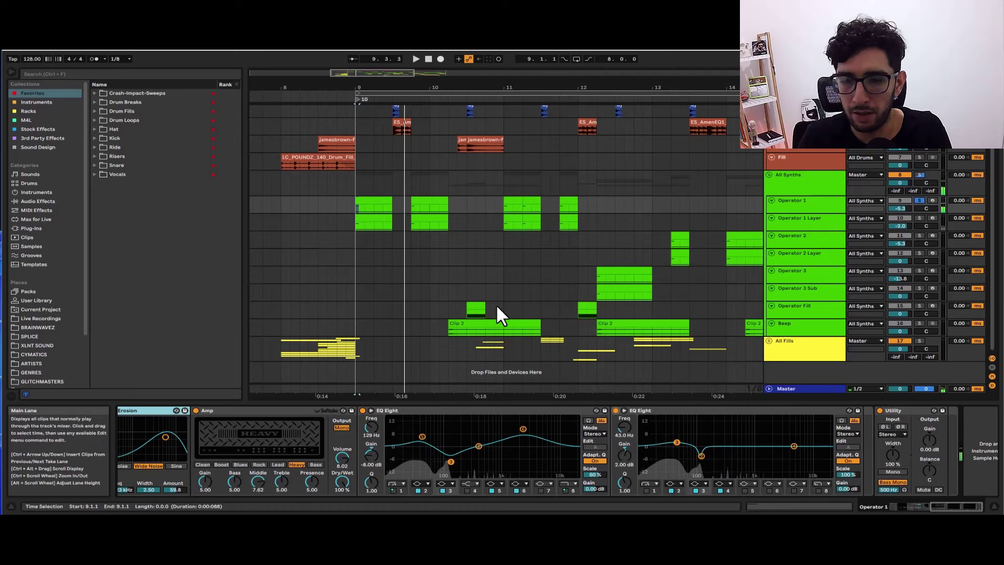
key("space")
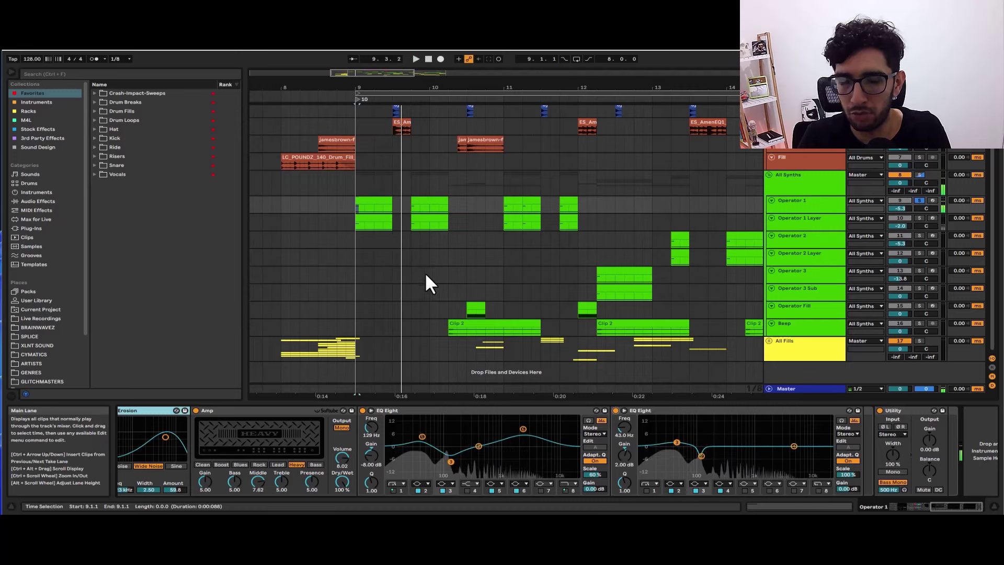
left_click(369, 199)
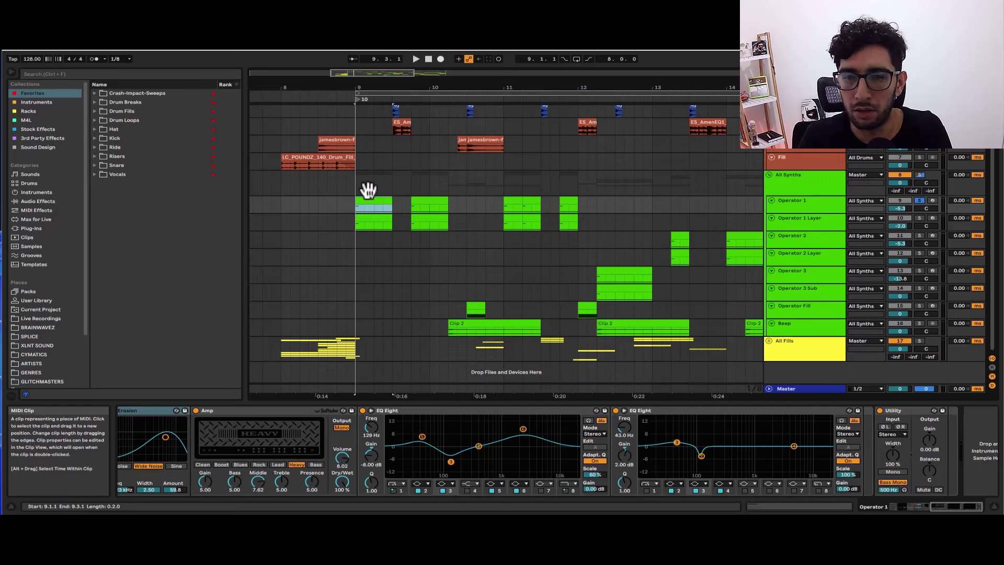
Step: Solo Operator 1 Layer instead of Operator 1 and play its first clip from bar 9
key("s")
left_click(820, 219)
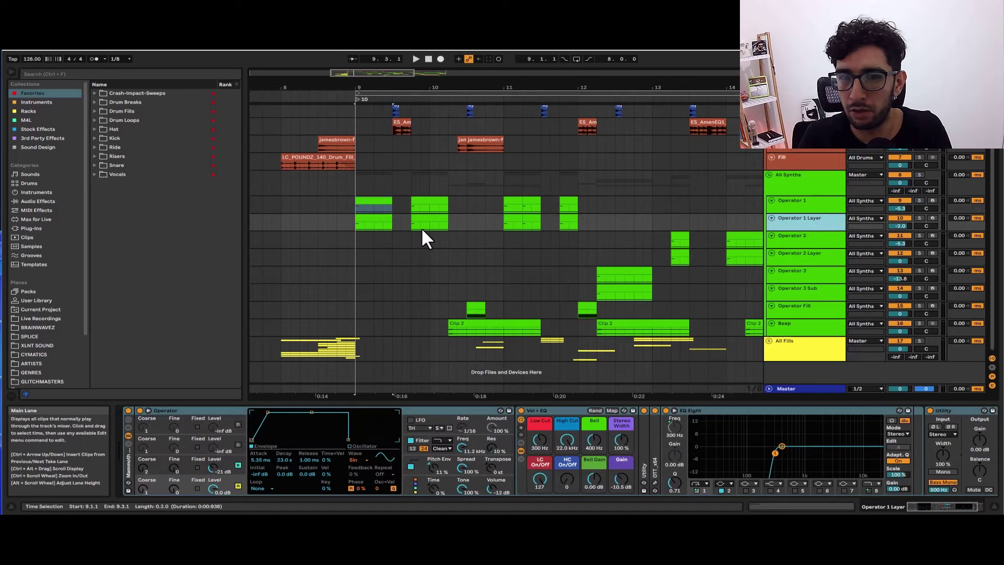
left_click(380, 217)
left_click(367, 202)
key("Down")
key("s")
key("space")
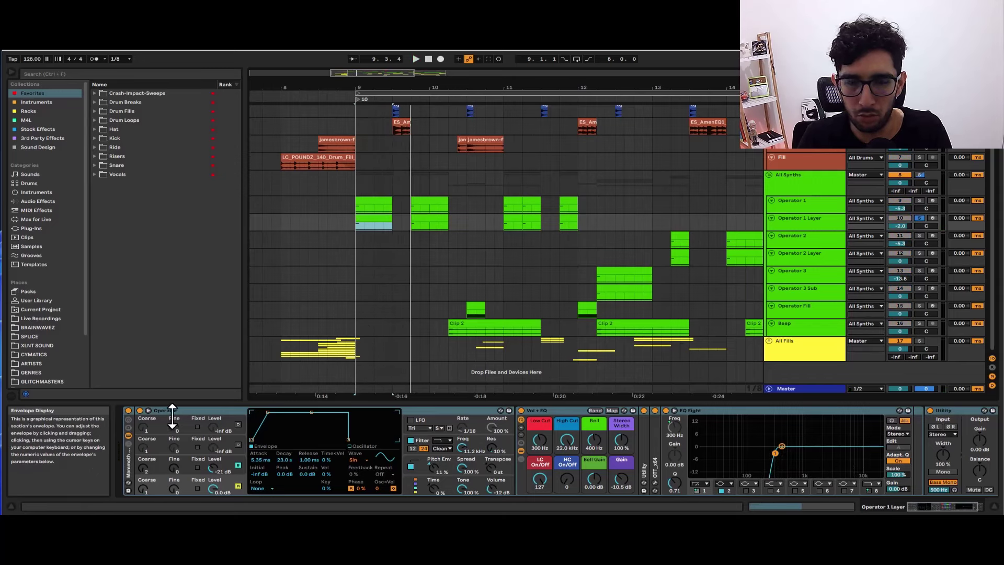
Step: Compare the device chains of Operator 1 and Operator 1 Layer by viewing them alternately at bar 9
left_click(362, 203)
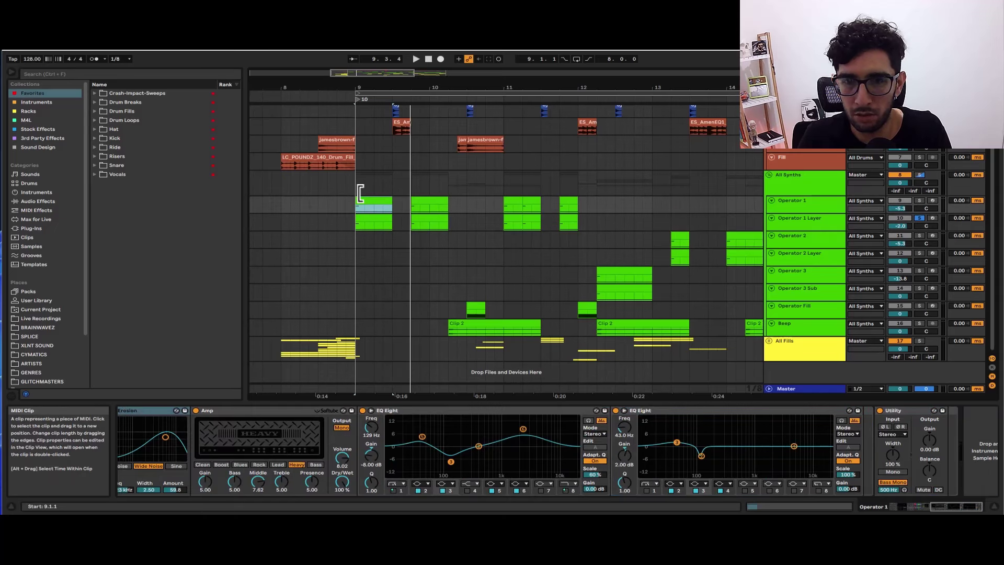
left_click(373, 220)
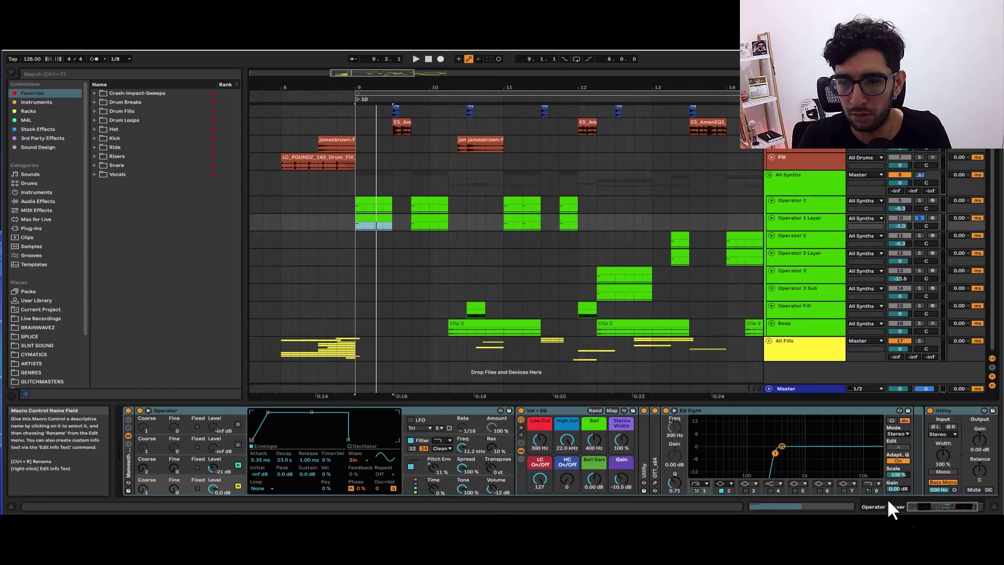
left_click_drag(971, 507, 785, 509)
left_click(655, 466)
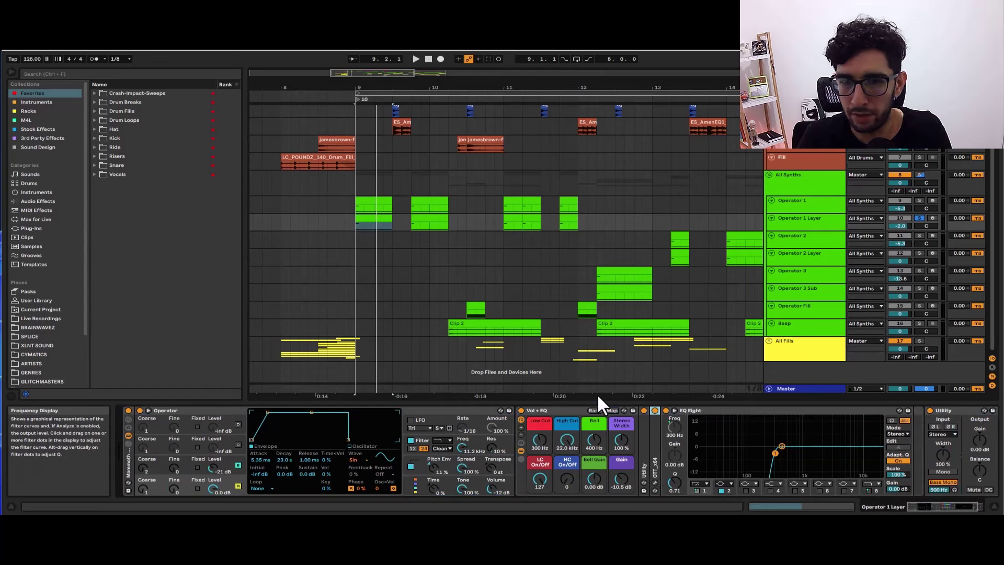
left_click(372, 201)
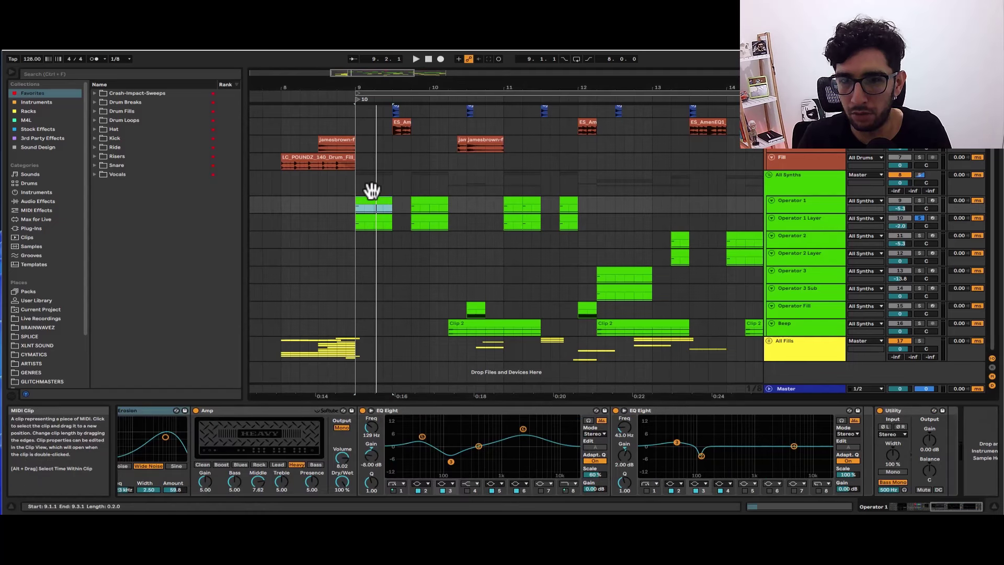
mouse_move(961, 507)
left_mouse_down()
mouse_move(926, 535)
mouse_move(967, 523)
left_mouse_up()
left_click(375, 221)
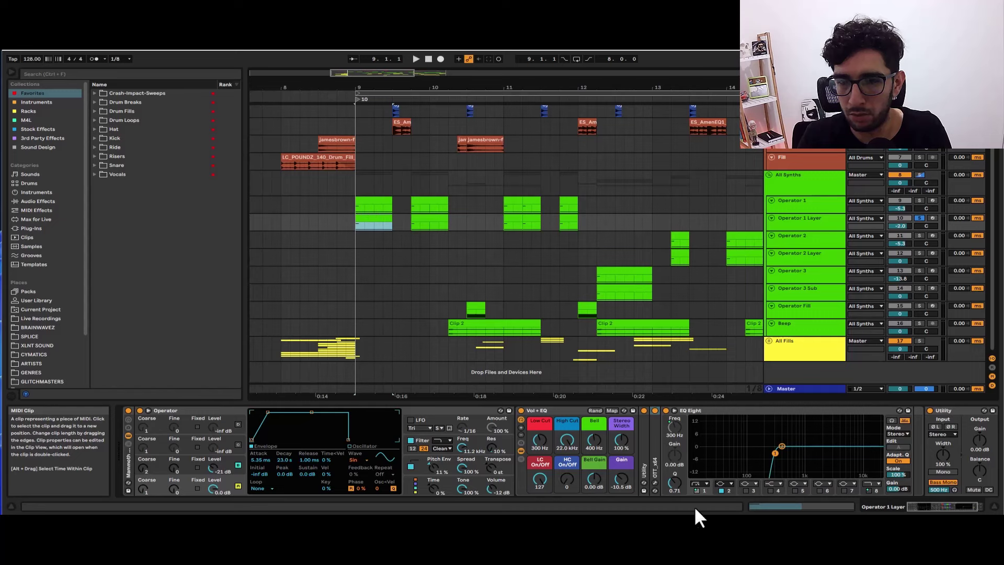
Step: Open OTT on Operator 1 Layer during playback, toggle the device, and play the clip while viewing the rest of the chain
left_click(654, 483)
key("space")
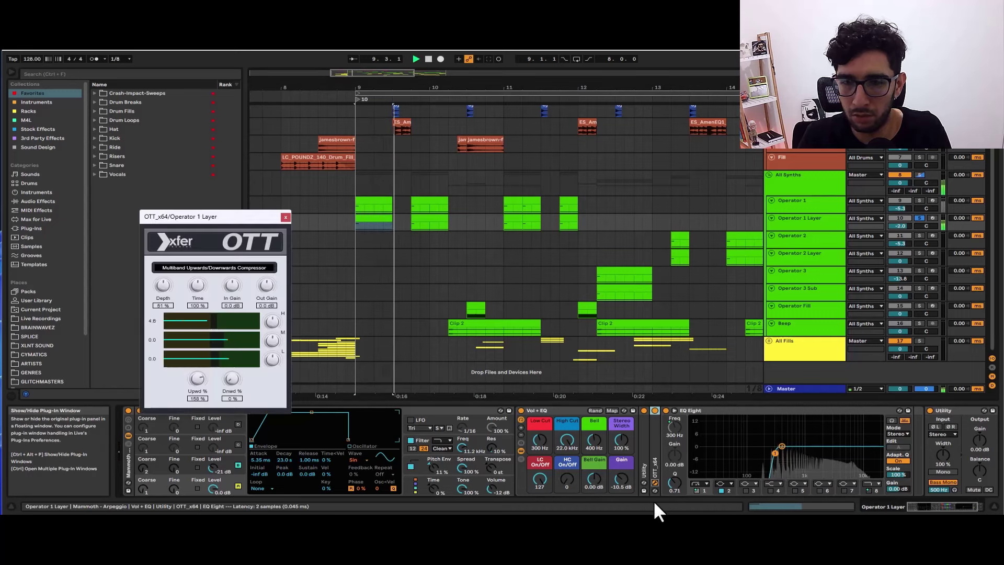
key("space")
left_click(654, 411)
left_click(655, 411)
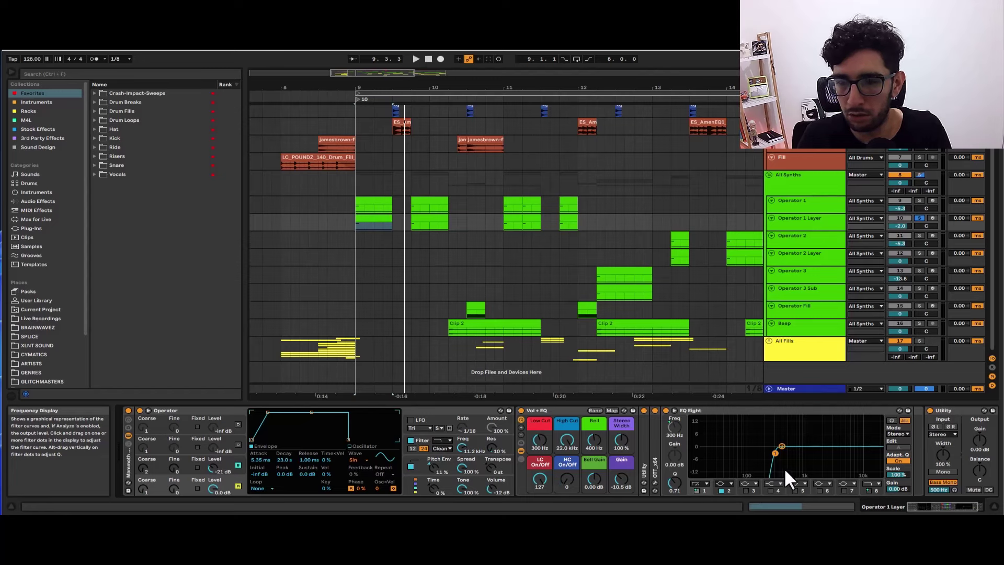
key("space")
left_click_drag(955, 506, 980, 530)
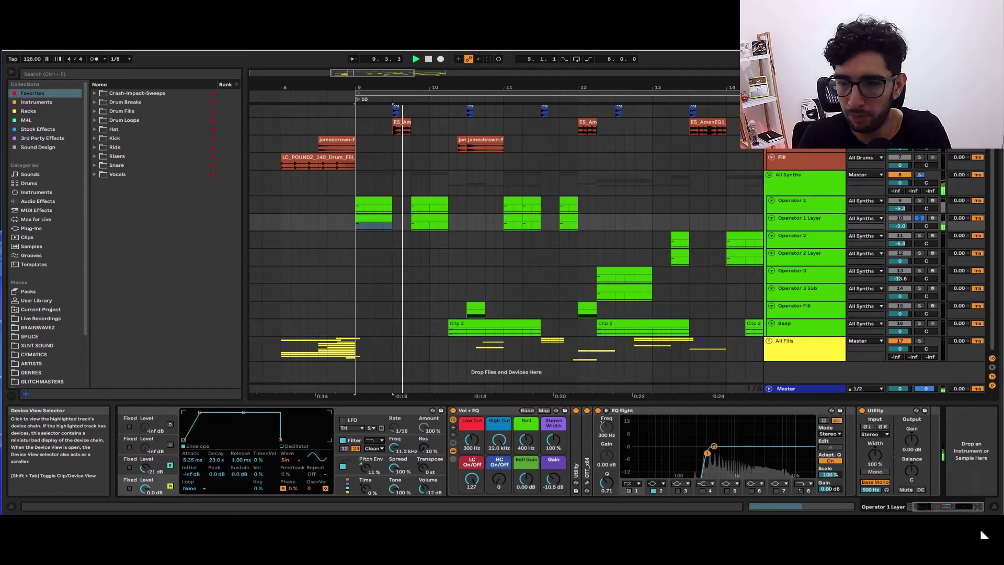
Step: Solo Operator 1 together with Operator 1 Layer and play both from bar 9
left_click(829, 201)
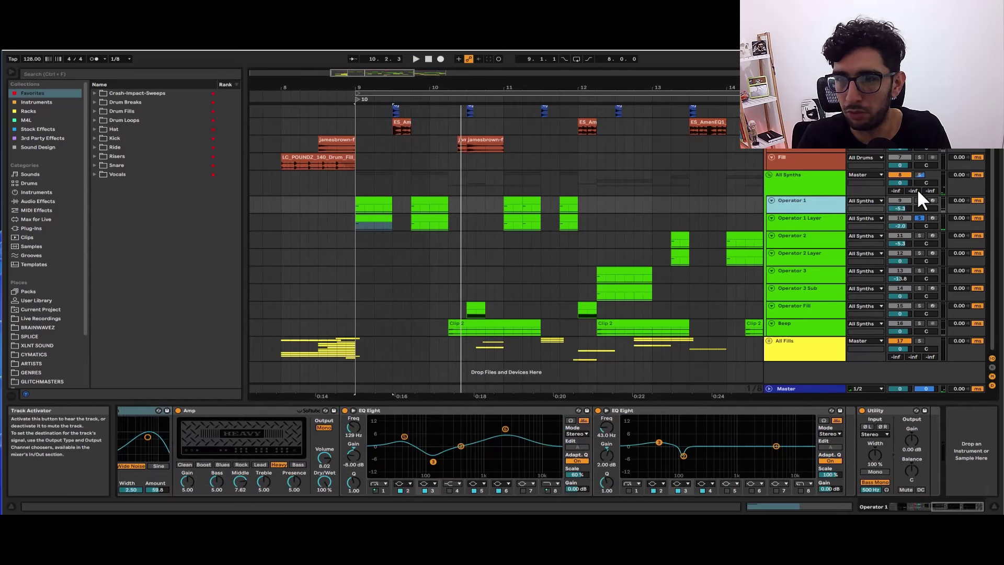
left_click(919, 200)
key("space")
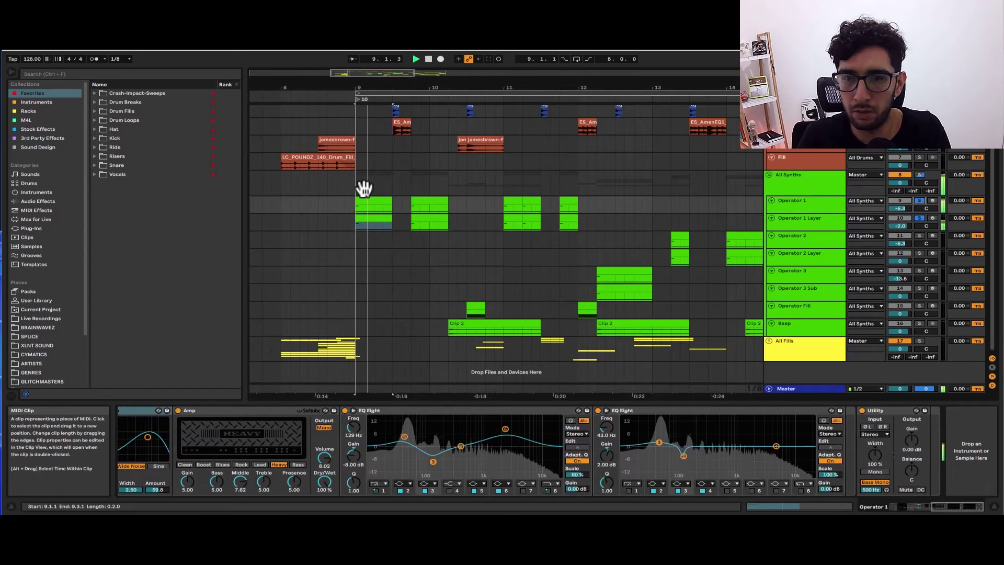
key("space")
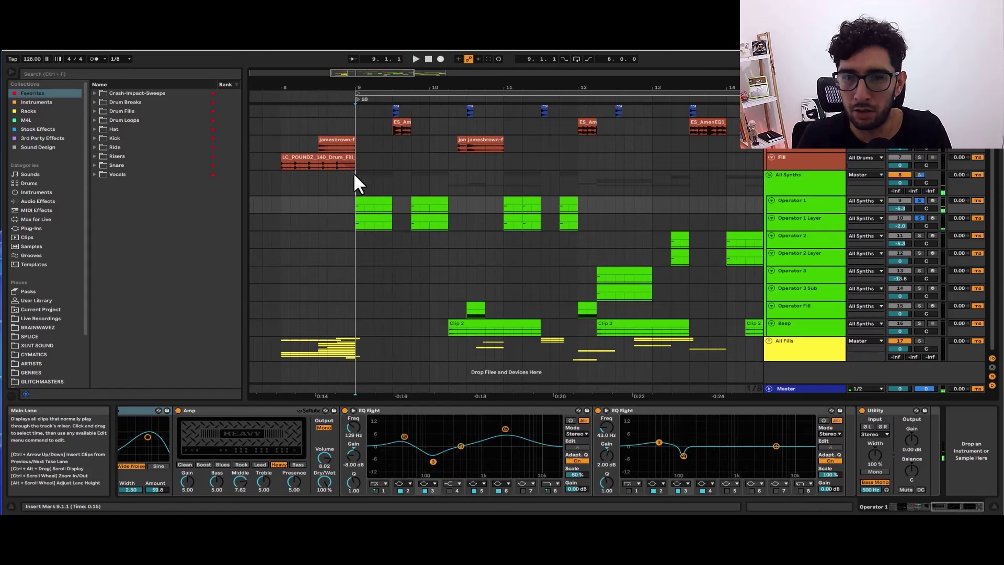
Step: View the All Synths group's devices at bar 9, briefly switching the arrangement to its automation lanes and back
left_click(354, 175)
key("a")
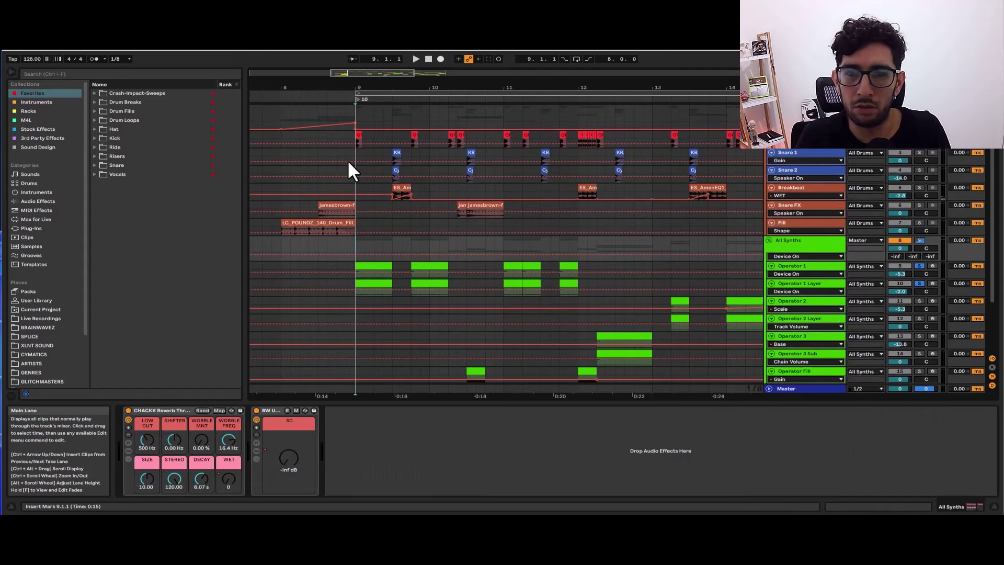
key("a")
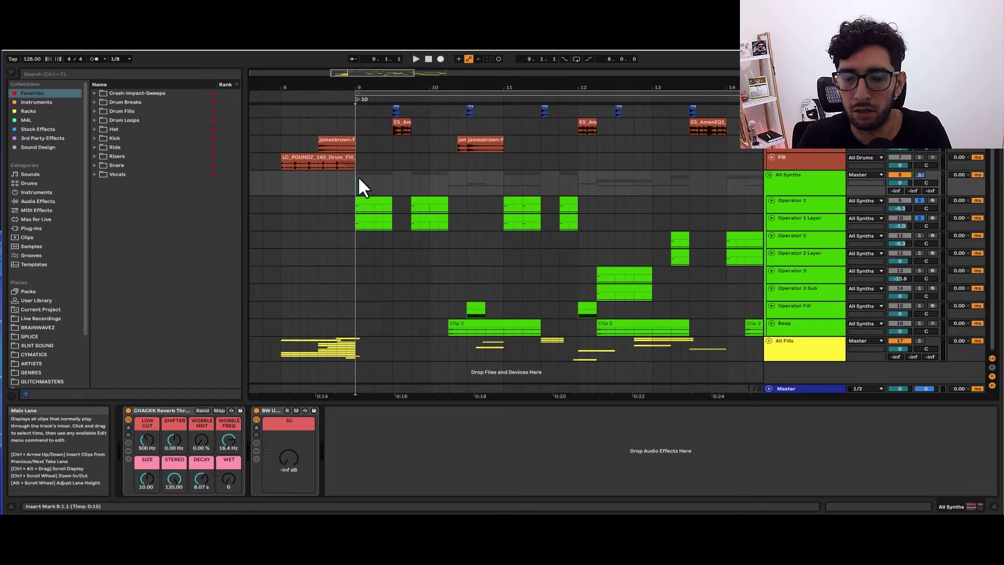
left_click(383, 183)
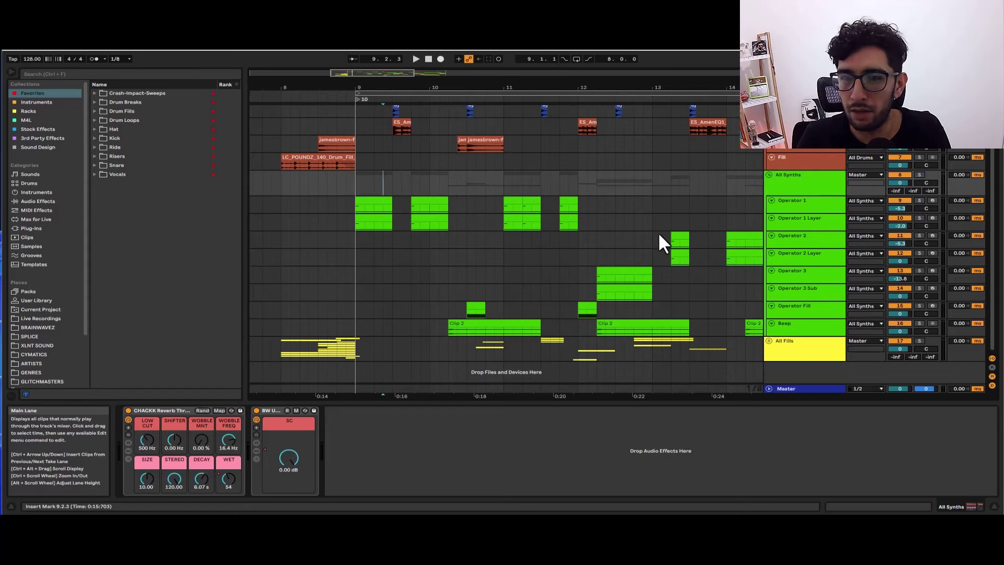
Step: Find the Operator 2 clips and play the full mix from 13.2.1 and from 14.1.1
scroll(419, 213, "right", 5)
left_click(481, 242)
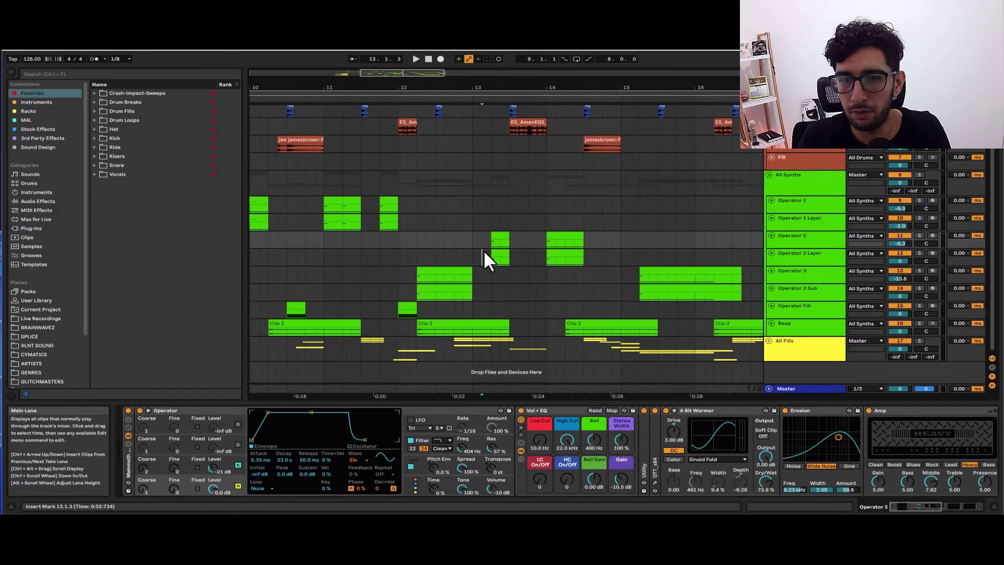
left_click(500, 241)
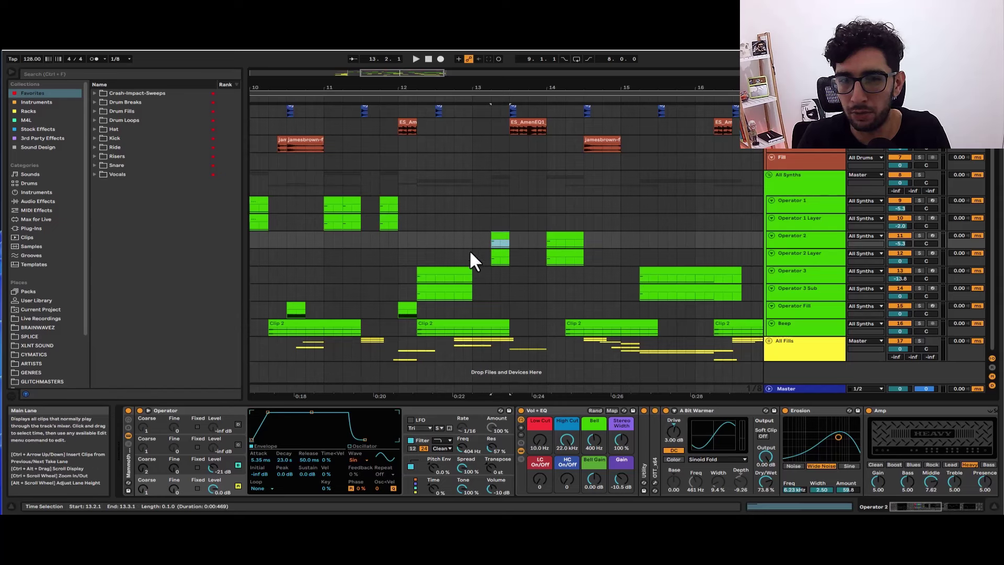
left_click(487, 216)
key("space")
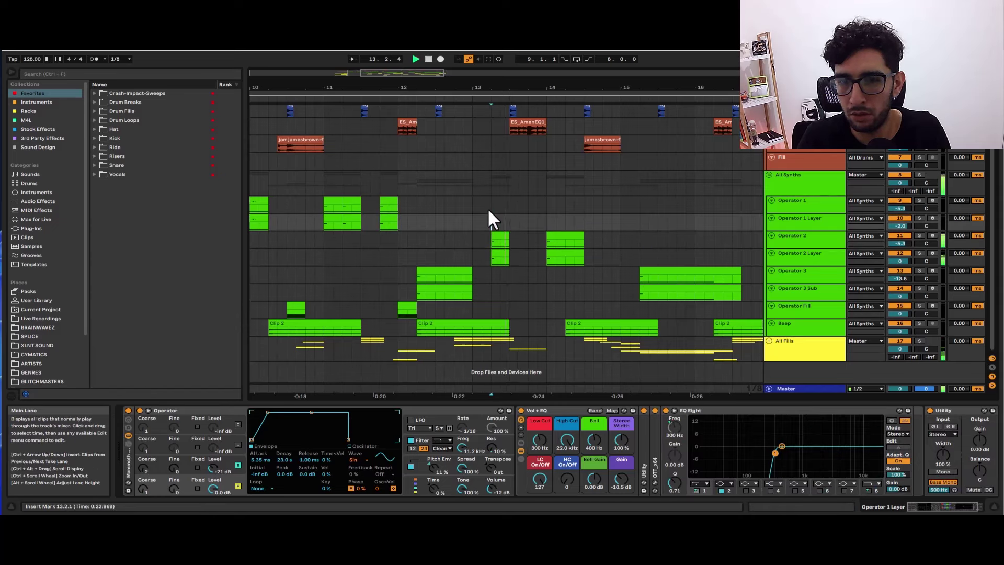
left_click(547, 216)
key("space")
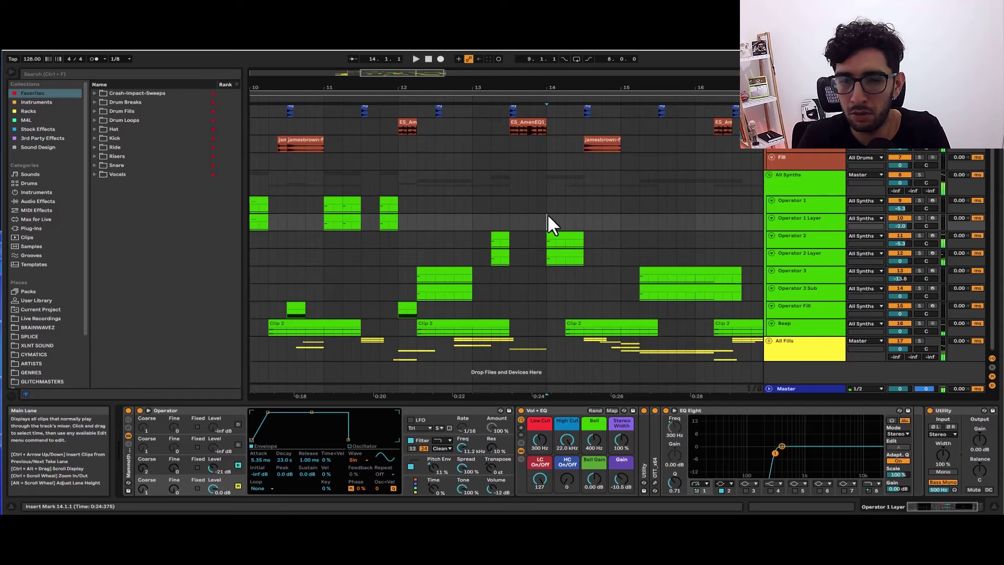
Step: Solo Operator 2, examine its pitch envelope settings in Operator, and play its clips at bars 13 and 14
scroll(453, 221, "down", 3)
scroll(496, 228, "up", 3)
left_click(508, 235)
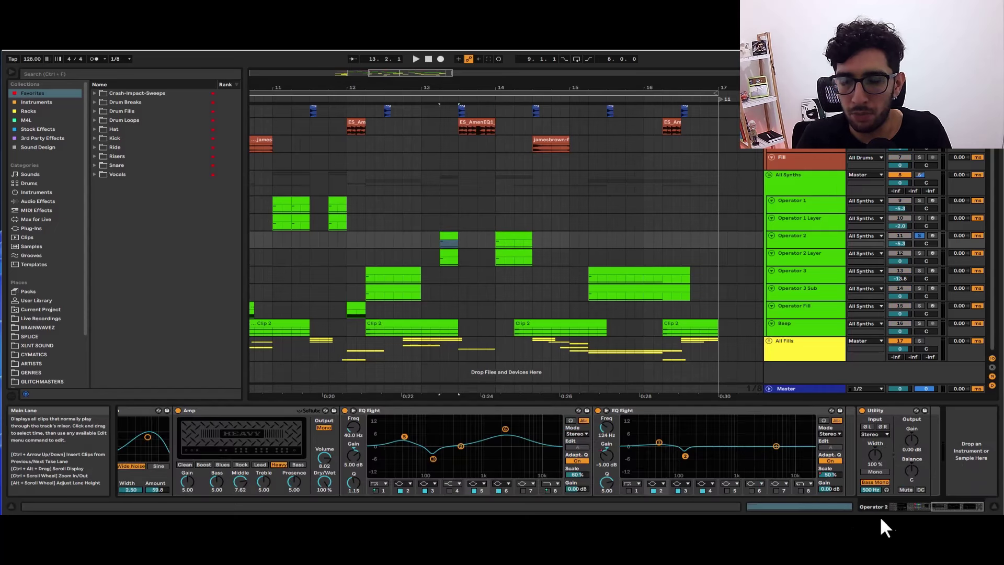
left_click_drag(956, 506, 403, 495)
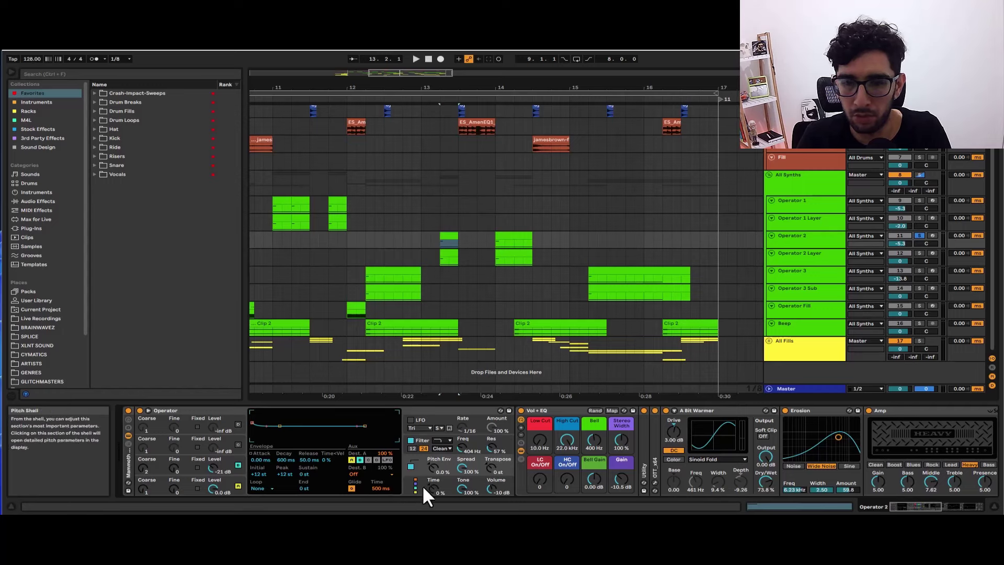
key("space")
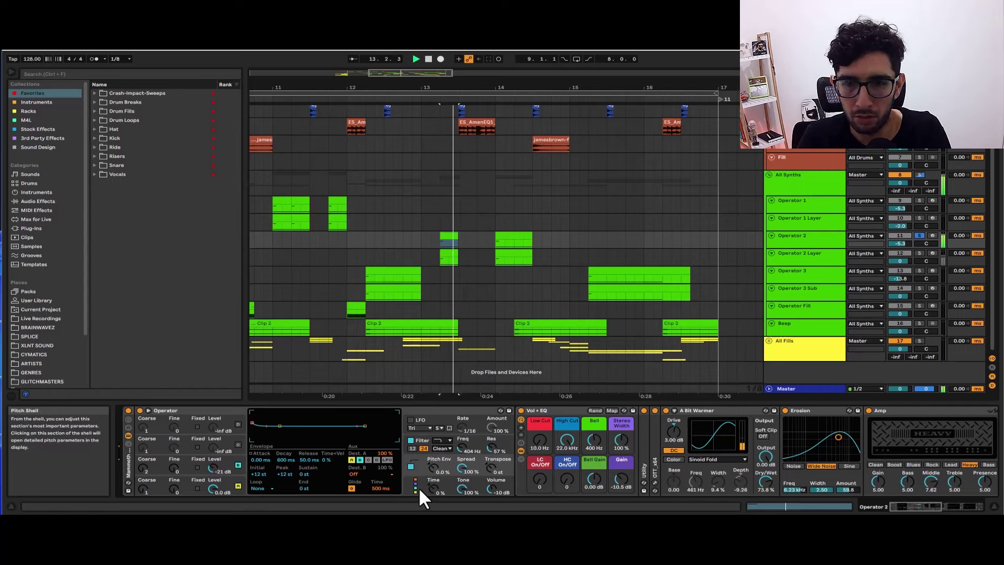
left_click(490, 233)
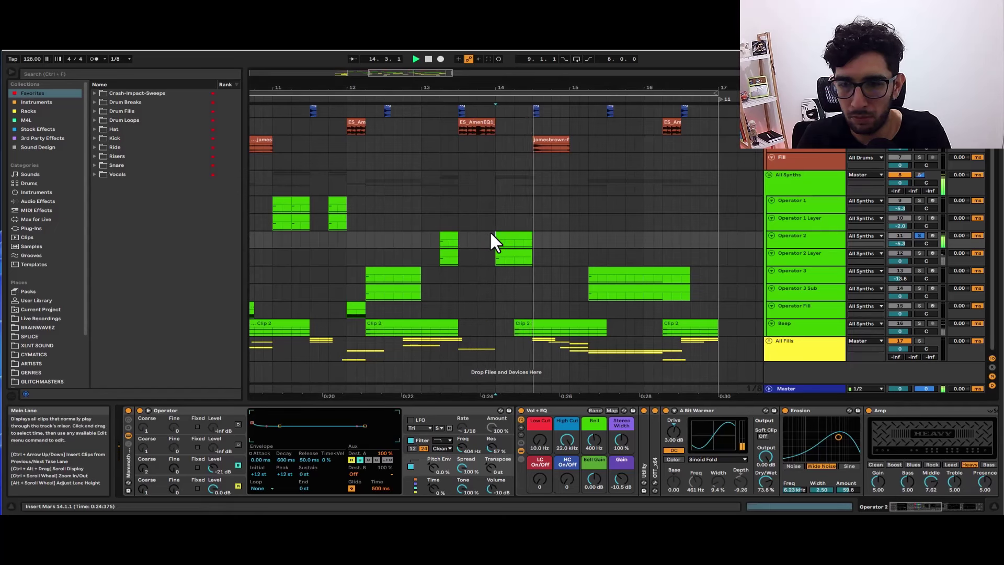
key("space")
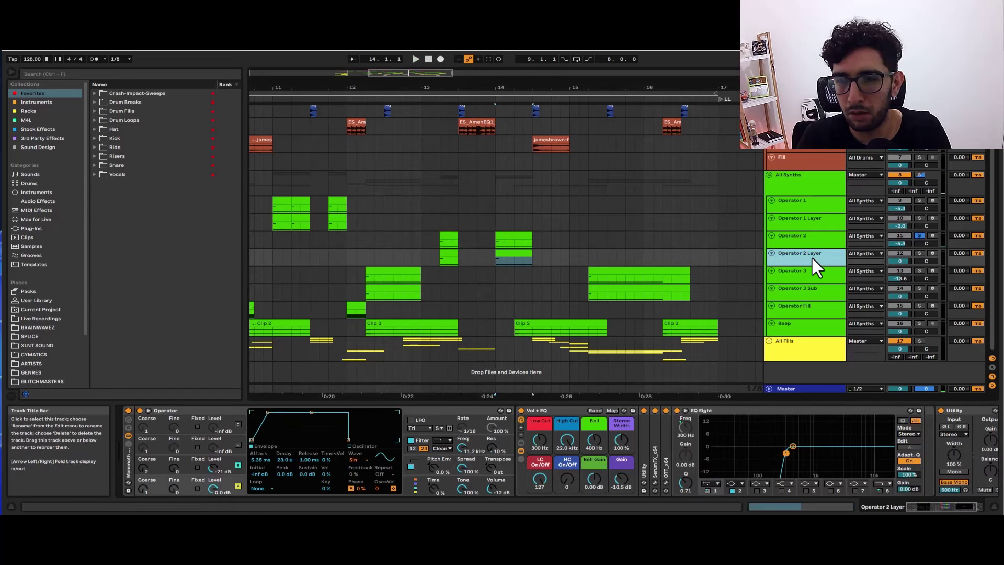
Step: Compare the soloed Operator 1 Layer clip at bar 11 with the soloed Operator 2 Layer clip at bar 14
key("s")
left_click(503, 243)
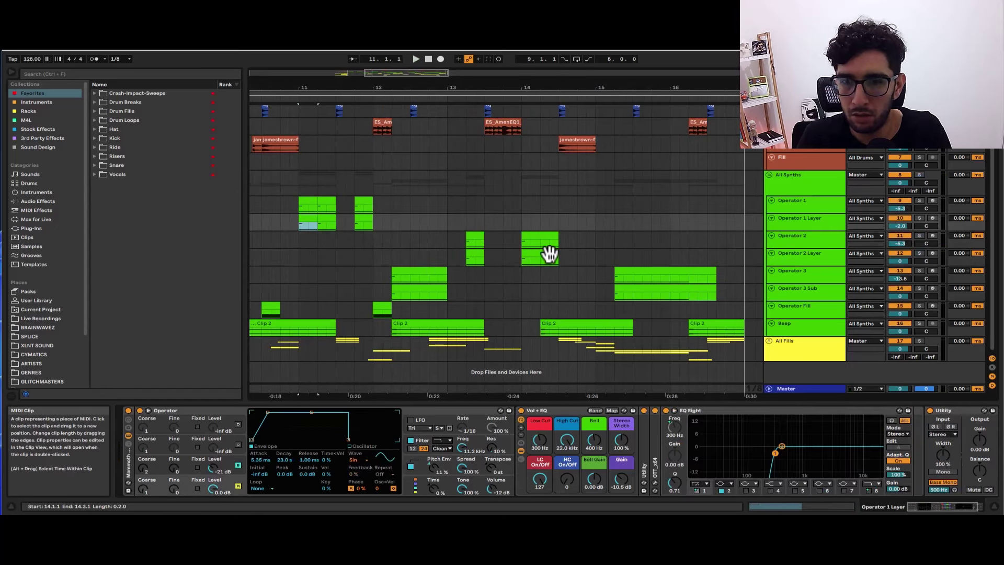
left_click(544, 253)
key("s")
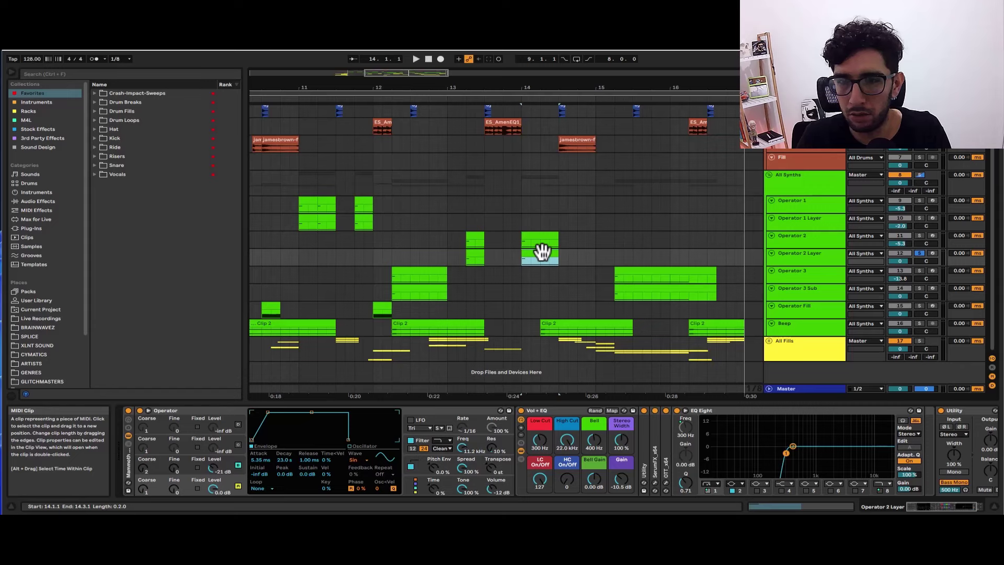
left_click(313, 215)
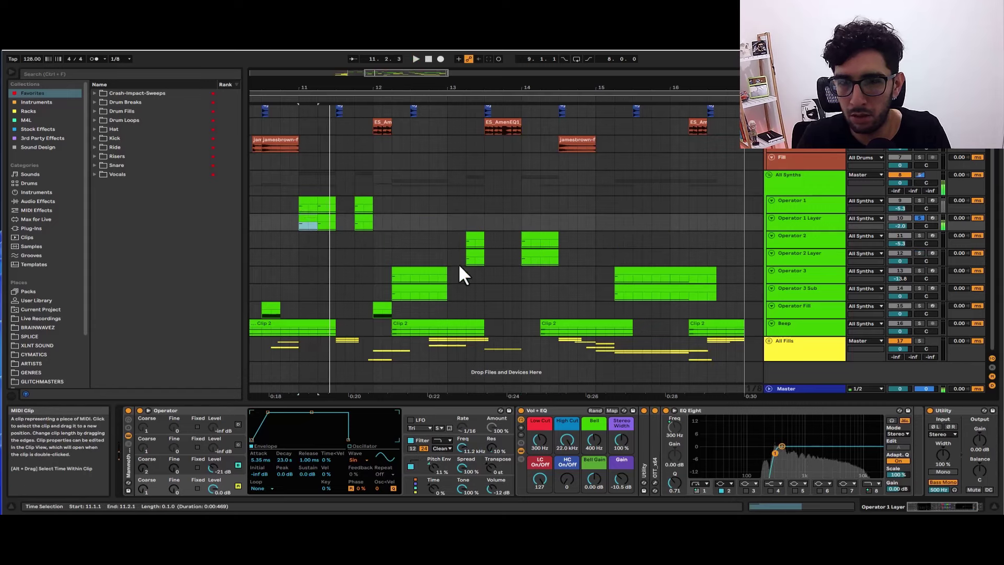
left_click(531, 258)
key("s")
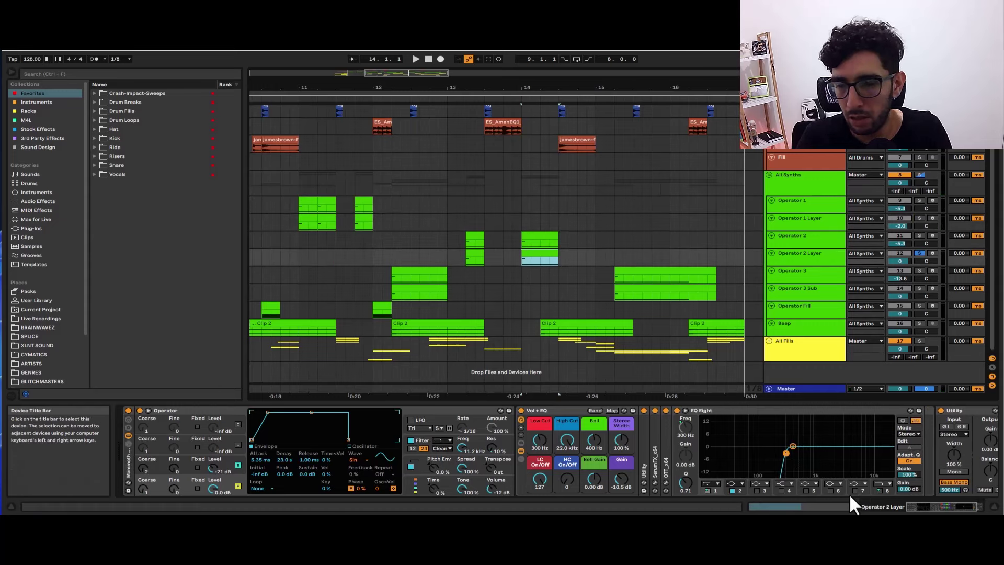
Step: Open SerumFX from the Operator 2 Layer chain and move its window clear of the bar 14 clip
left_click_drag(941, 507, 953, 529)
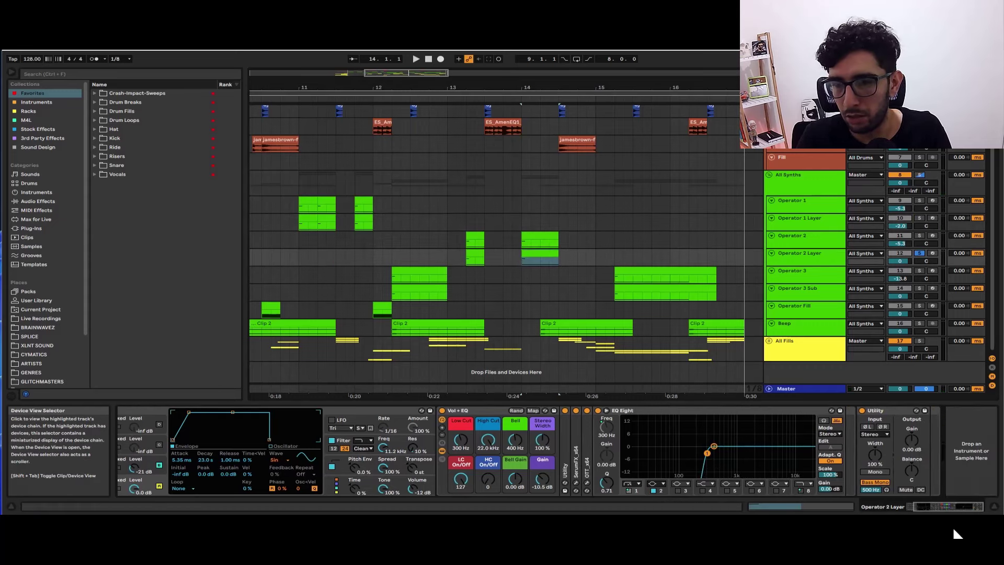
left_click(574, 494)
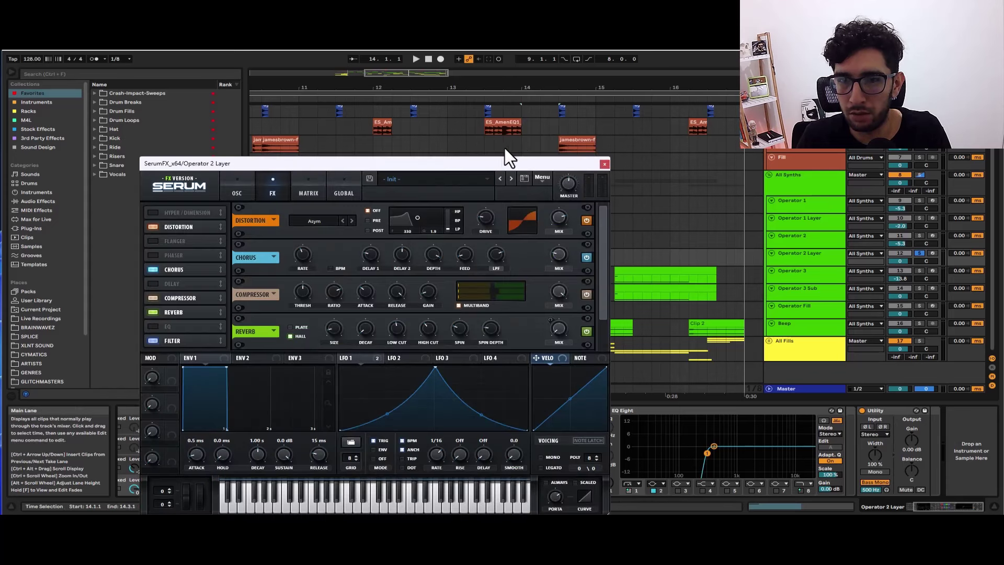
left_click_drag(504, 163, 310, 93)
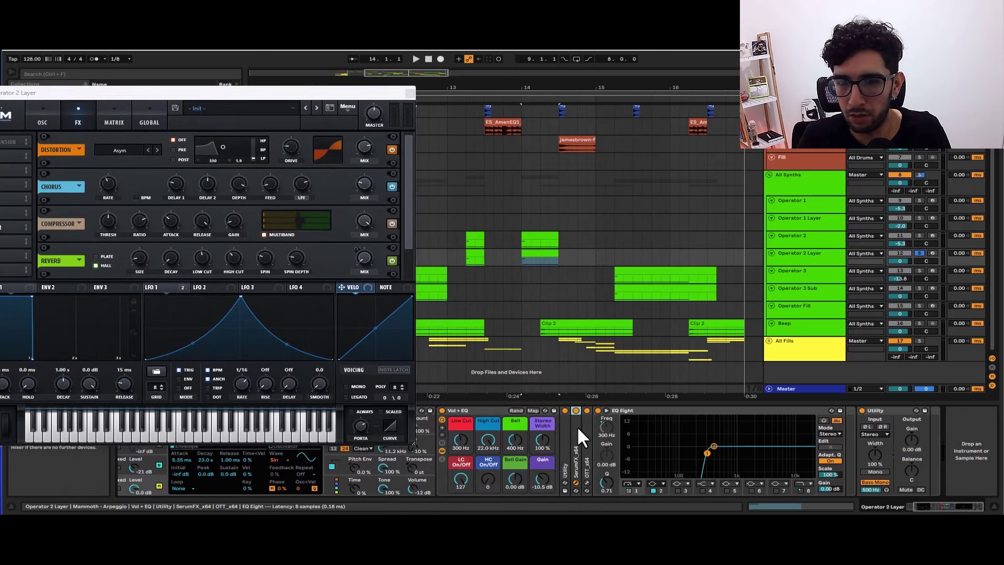
Step: Play the Operator 2 Layer clip at bar 14 through SerumFX and bring the plug-in window fully into view
left_click(538, 251)
key("space")
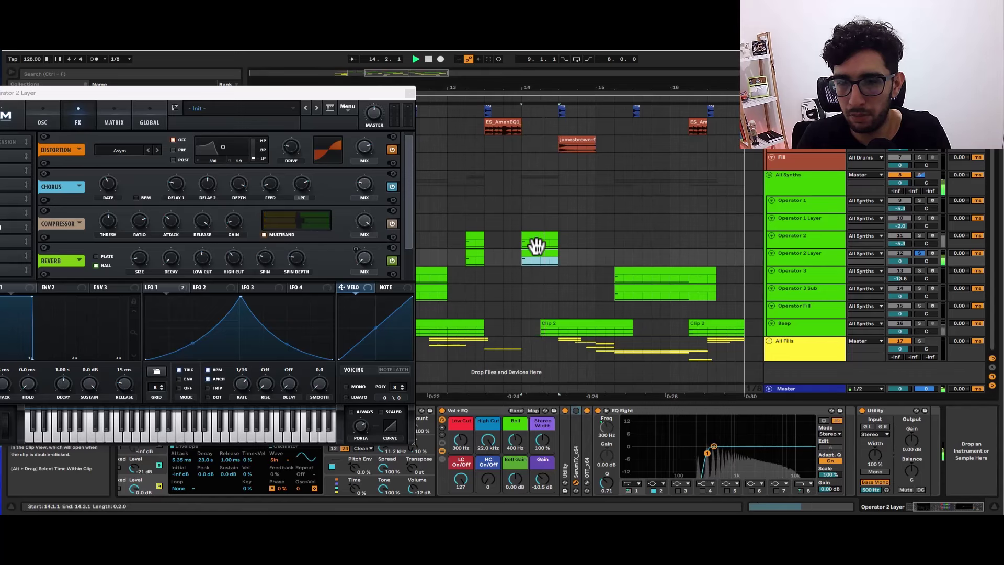
key("space")
left_click(576, 410)
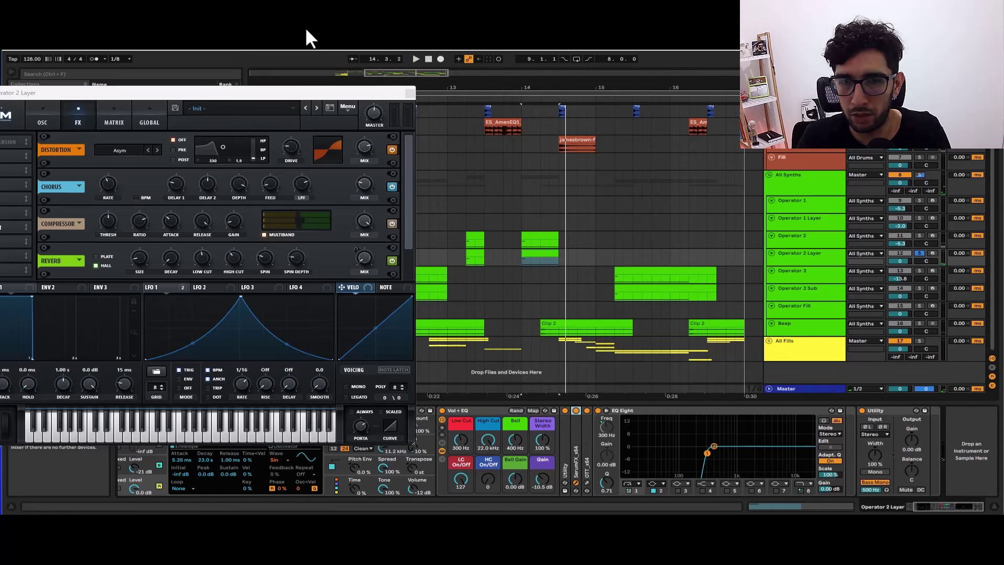
left_click_drag(273, 86, 571, 94)
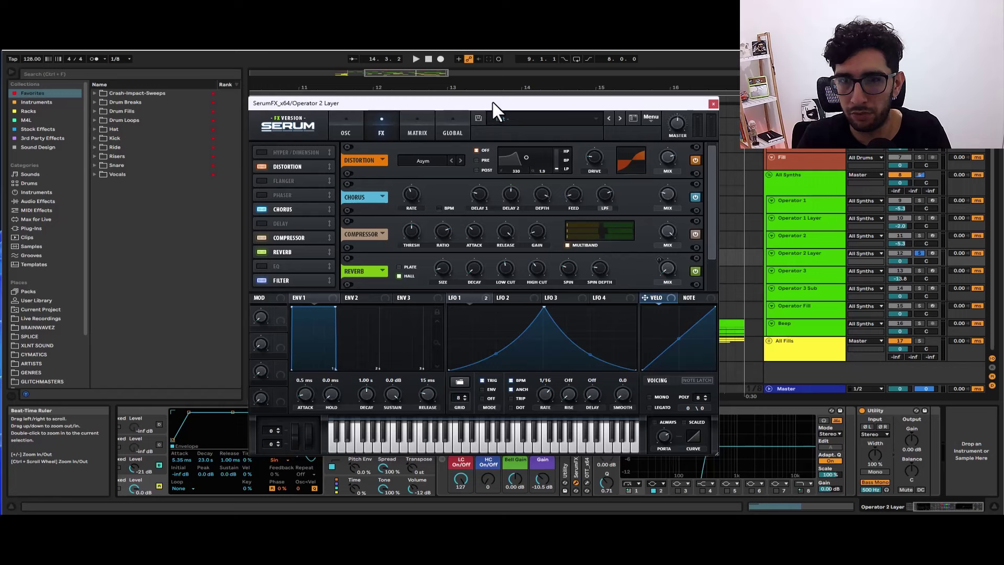
Step: Reorder the SerumFX effects so Distortion, Chorus, Compressor, Reverb and Filter come first in the chain, and close the plug-in
left_click_drag(491, 100, 437, 101)
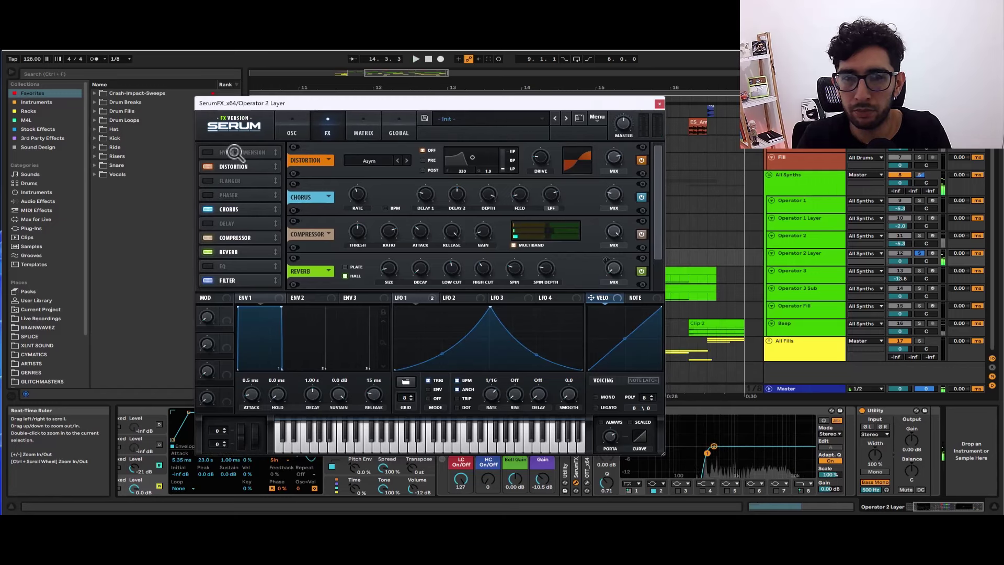
left_click_drag(234, 153, 234, 134)
left_click_drag(232, 211, 233, 168)
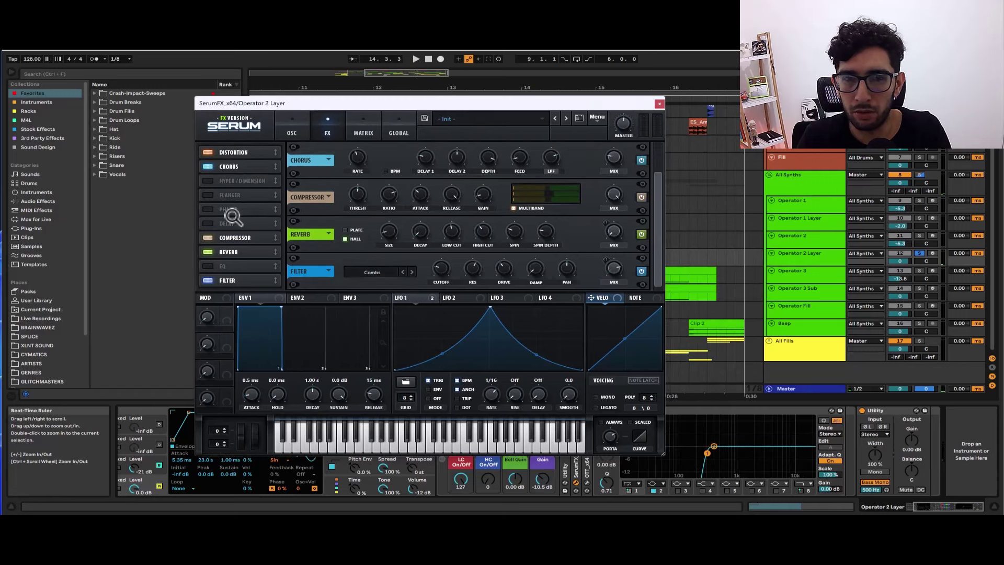
left_click_drag(234, 237, 233, 195)
left_click_drag(229, 252, 235, 195)
left_click_drag(240, 275, 243, 209)
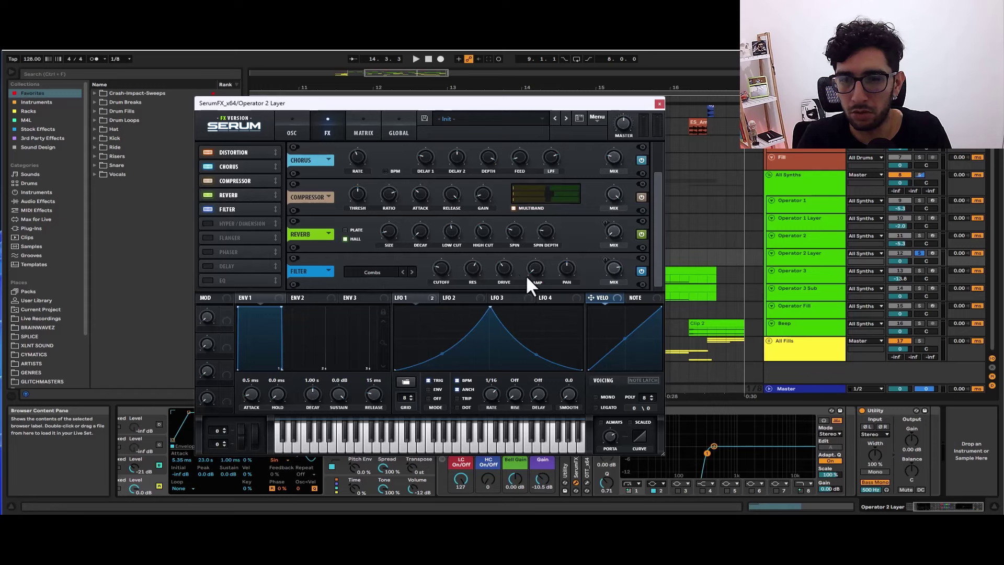
left_click_drag(466, 105, 423, 91)
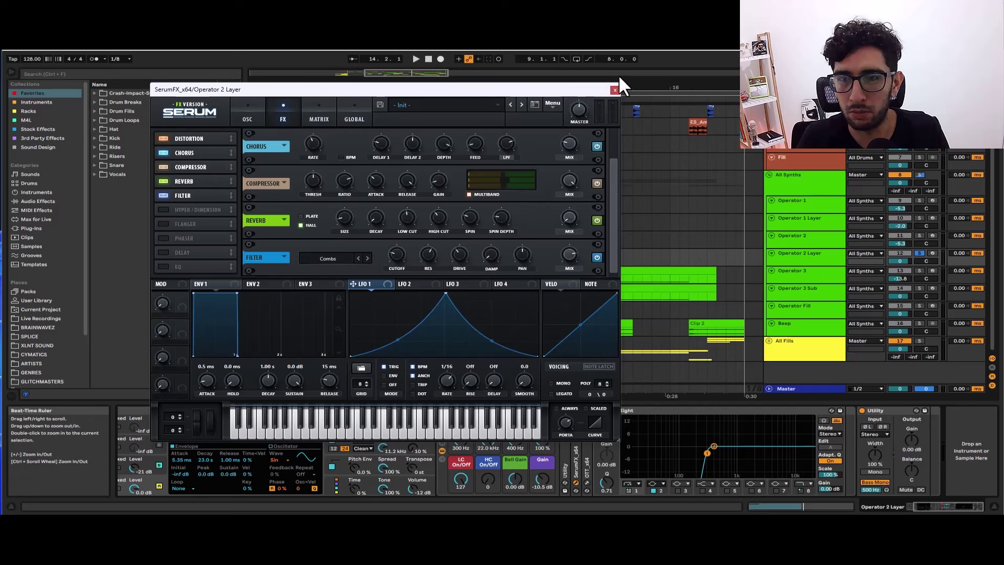
left_click(615, 89)
Step: Solo Operator 3 and play its clip at bar 12
scroll(522, 264, "down", 3)
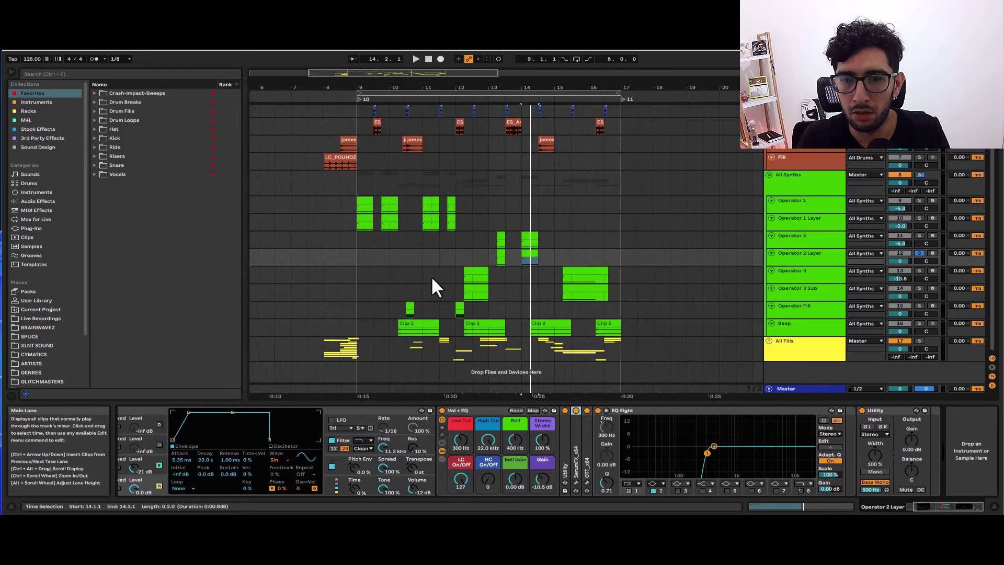
left_click(472, 269)
key("space")
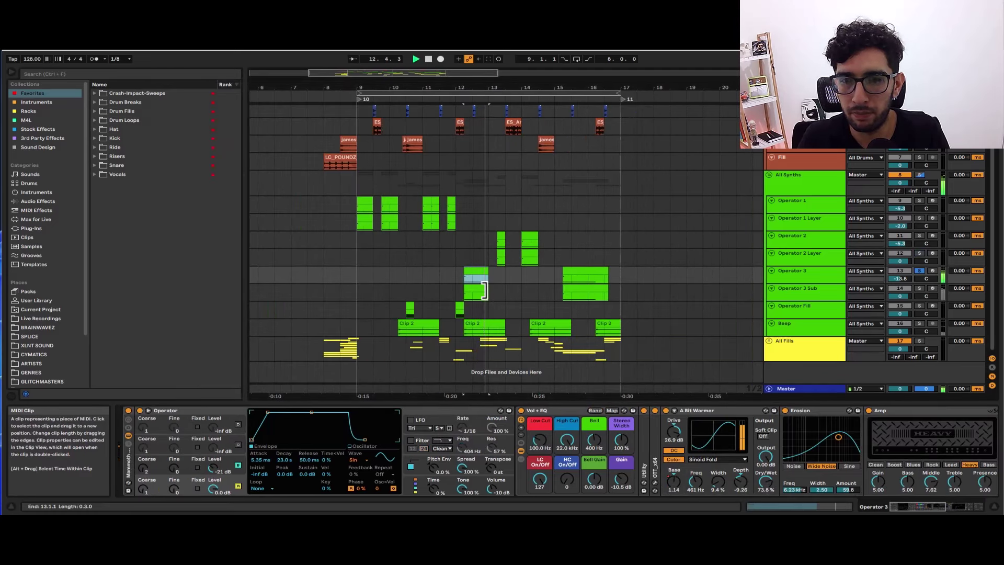
scroll(468, 272, "up", 3)
scroll(470, 273, "down", 3)
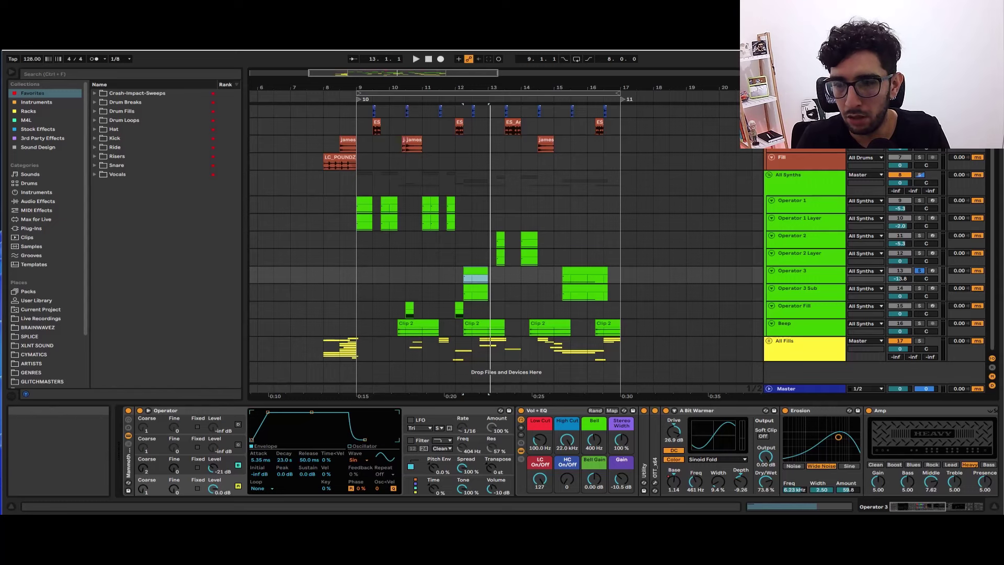
Step: Compare the soloed Operator 1 clip at bar 9 with the Operator 3 clip at bar 12
left_click_drag(918, 507, 601, 473)
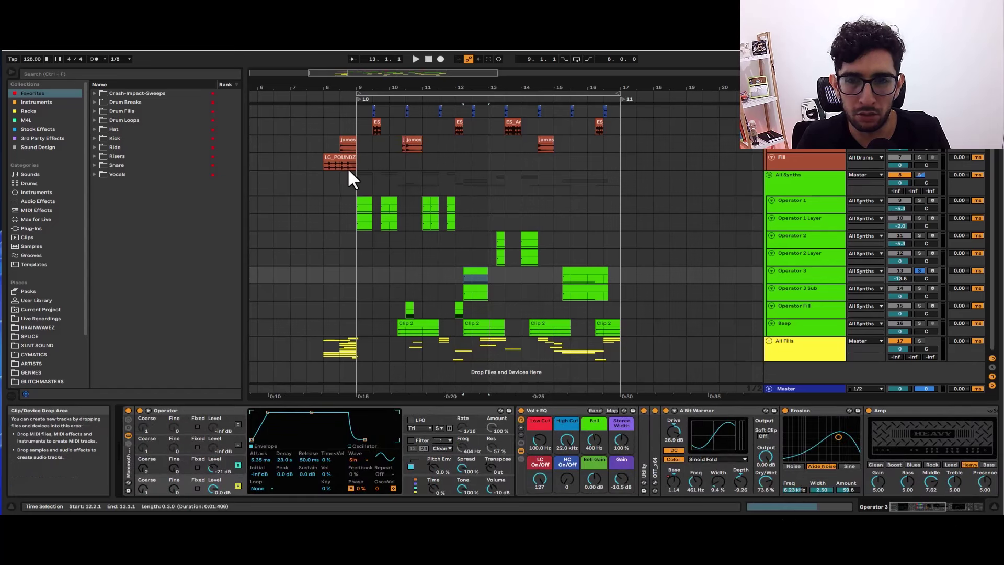
left_click(366, 203)
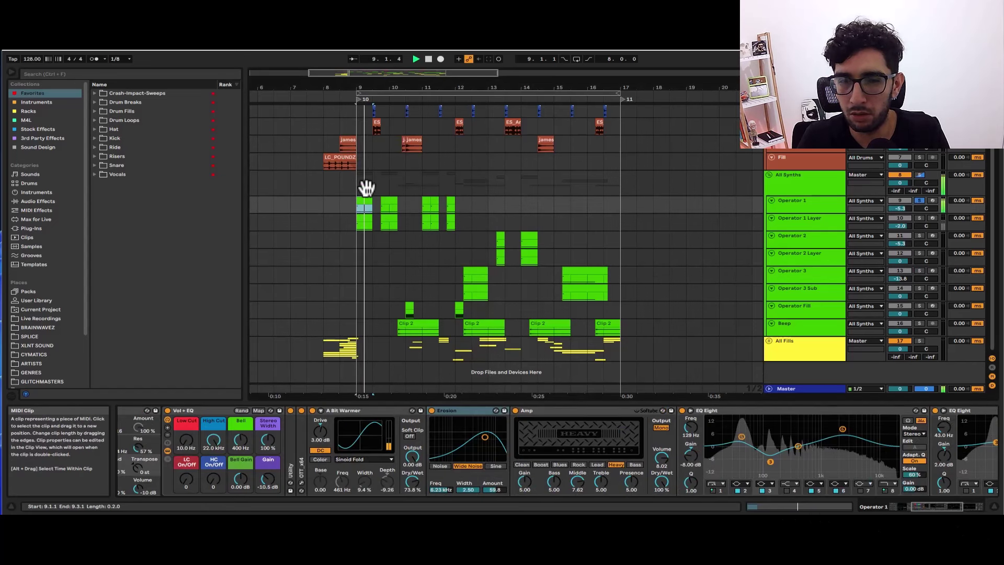
left_click(466, 272)
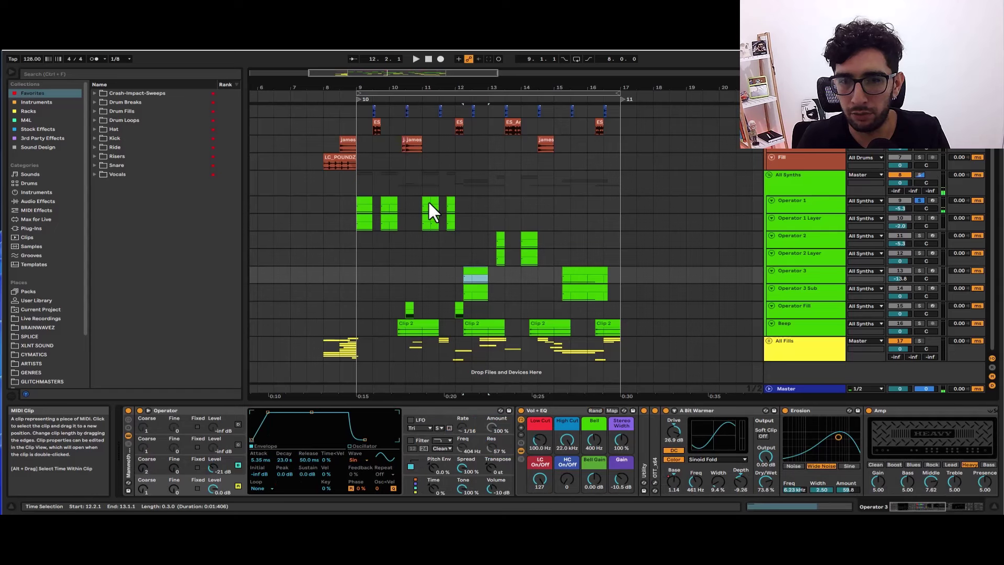
double_click(463, 254)
key("shift+Tab")
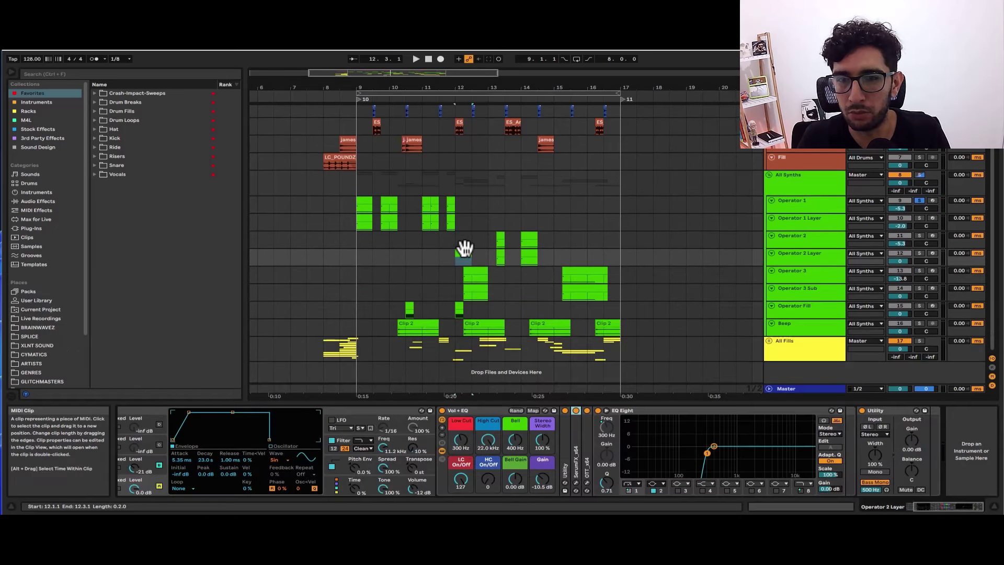
left_click(490, 252)
left_click(463, 254)
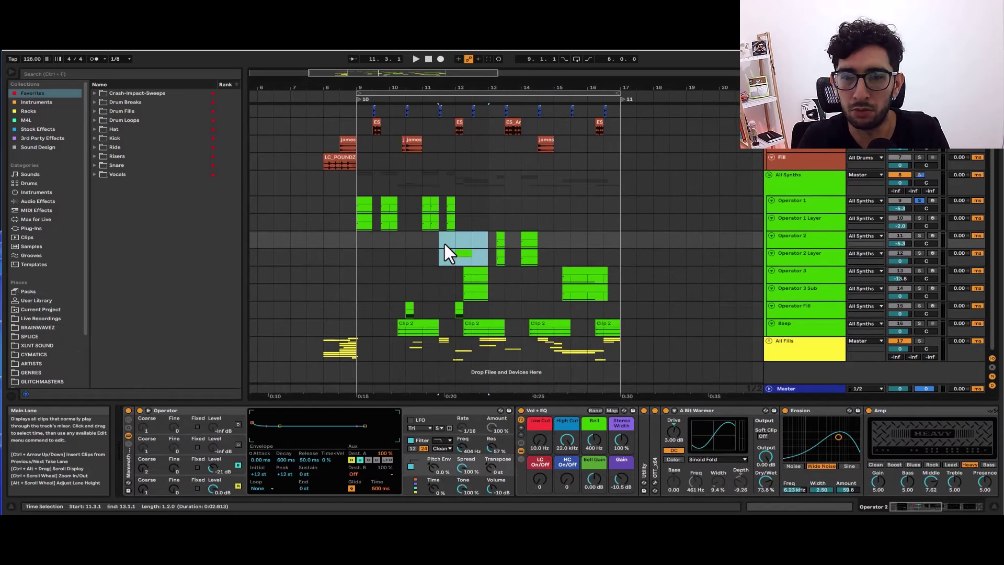
key("Delete")
Step: Play the soloed Operator 3 clip at bar 12 and examine Operator's oscillator levels and pitch envelope settings
left_click(477, 273)
key("space")
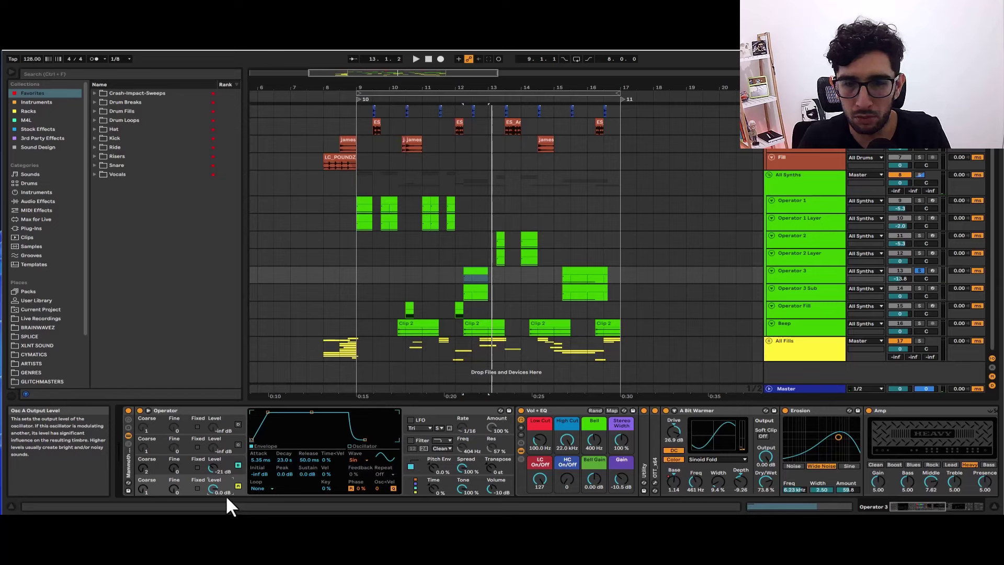
left_click(225, 473)
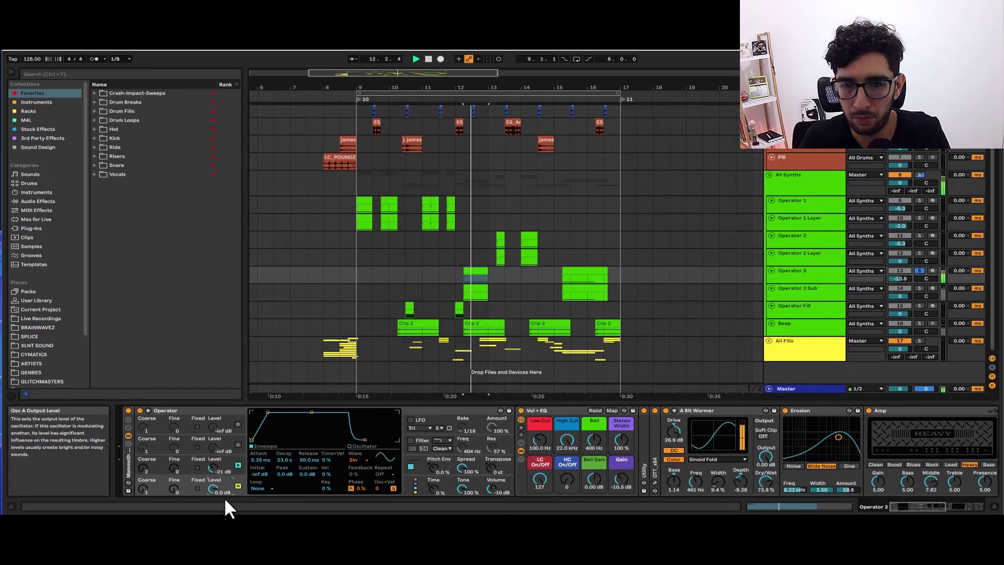
left_click(428, 455)
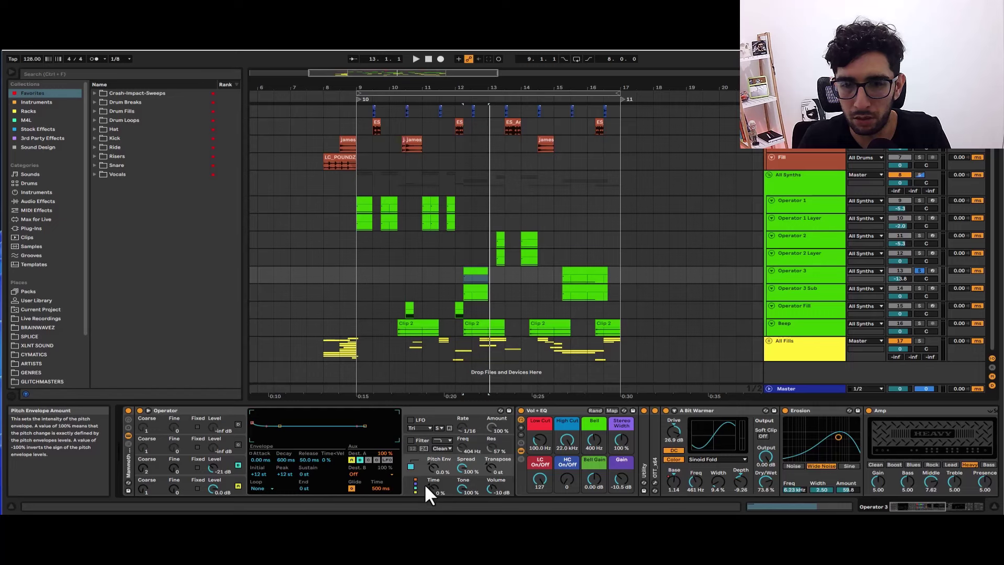
Step: Audition the Operator 3 clip at bar 12 with Operator's pitch envelope turned off
key("space")
left_click(410, 466)
key("space")
key("space")
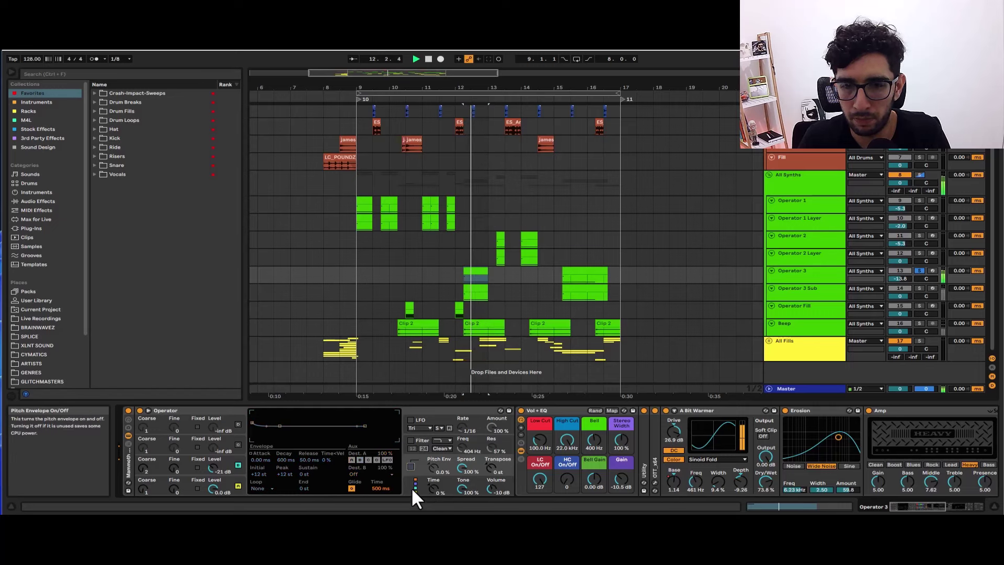
key("space")
key("space")
Step: Play the Operator 3 clip while examining its effects chain from A Bit Warmer through Erosion, Amp and EQ Eight to Utility
left_click_drag(922, 506, 946, 529)
key("space")
key("space")
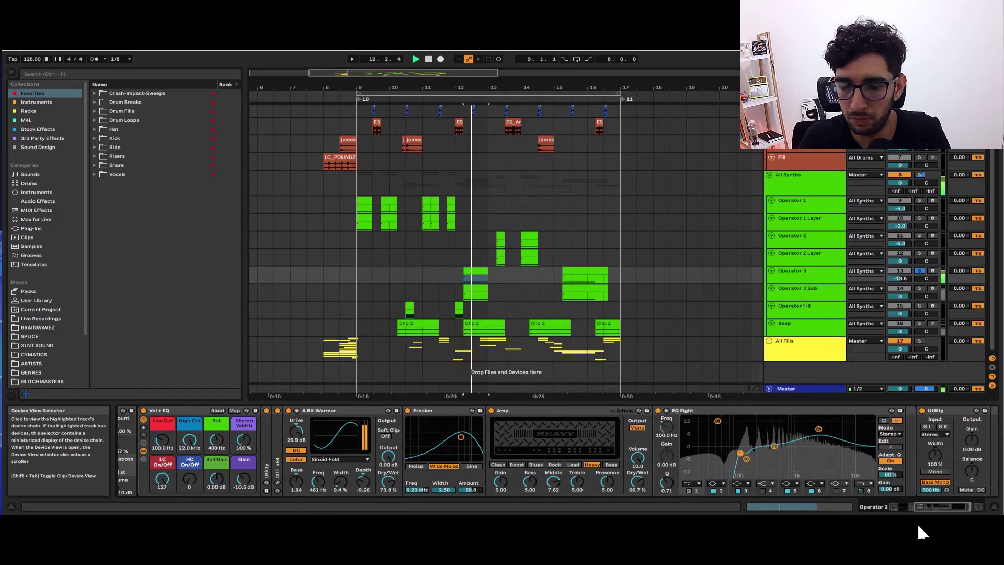
key("space")
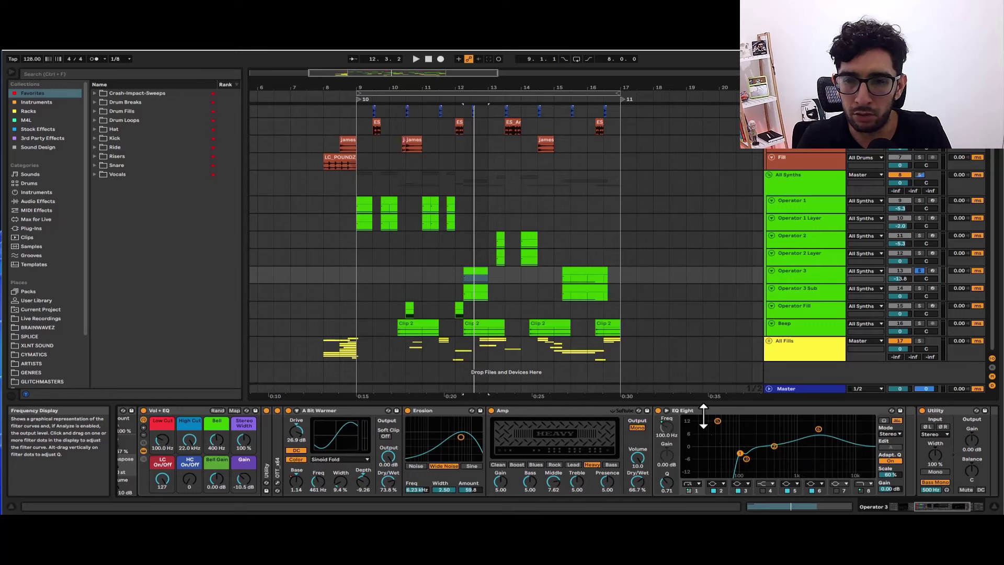
Step: Examine the BRAINWAVEZ Tremolo Rack and its Auto Pan device on Operator 3 while playing the clip at bar 12
left_click(463, 289)
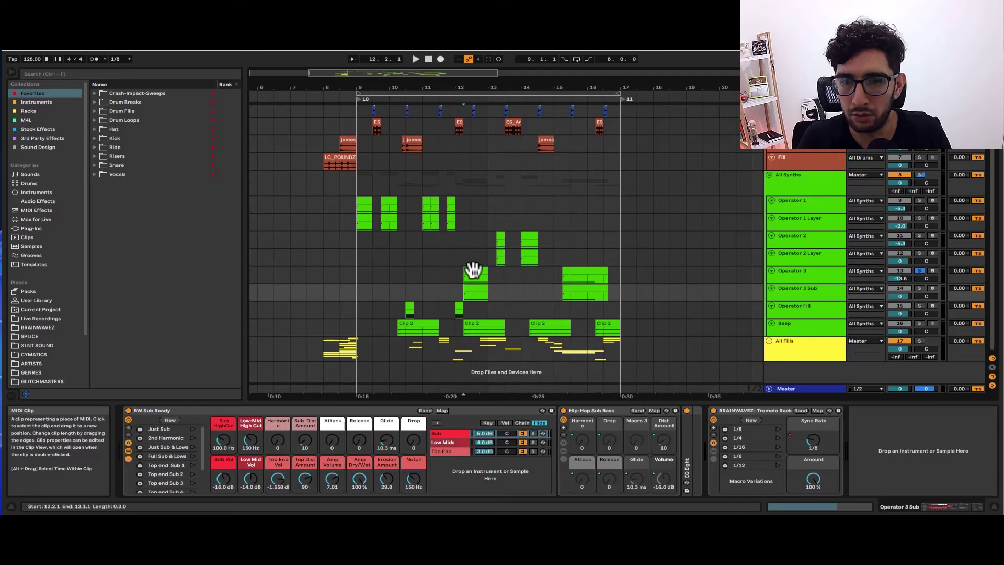
left_click(472, 271)
left_click(972, 506)
left_click(810, 458)
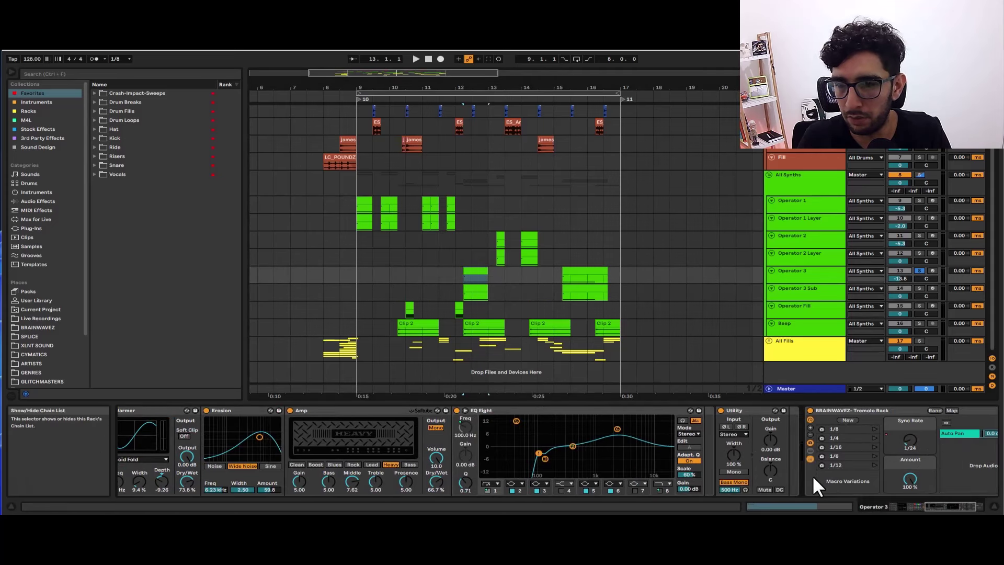
left_click(810, 451)
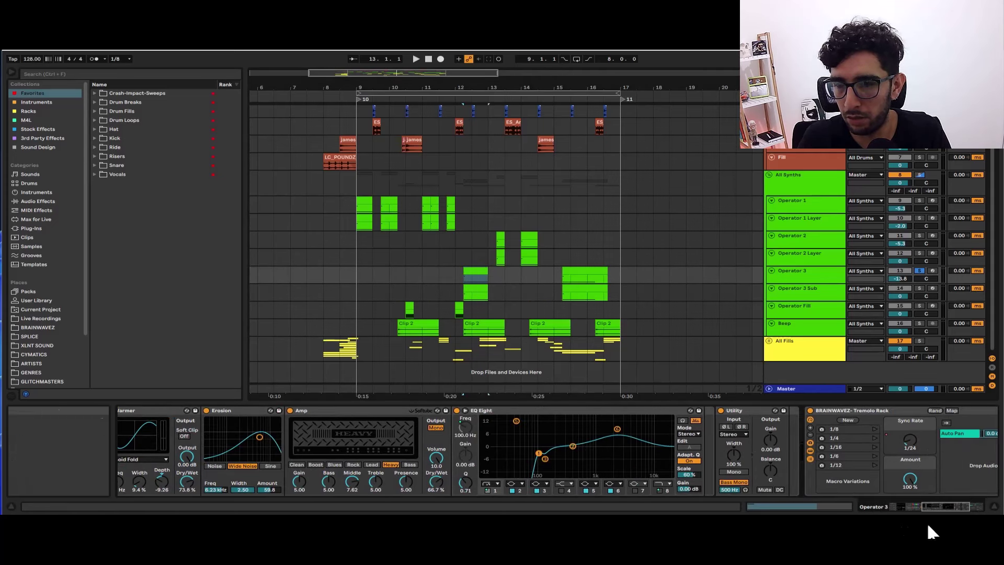
left_click(972, 506)
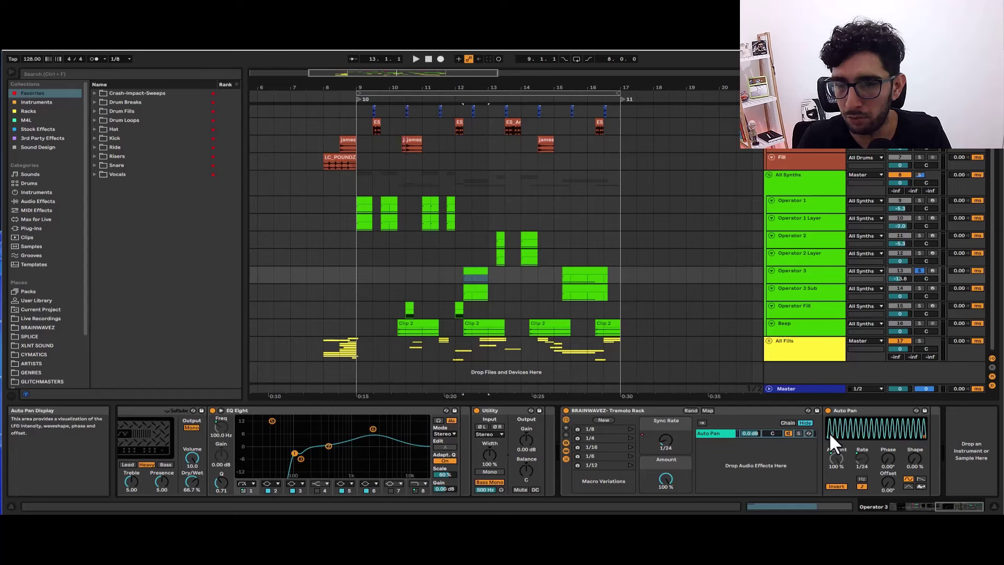
left_click(474, 270)
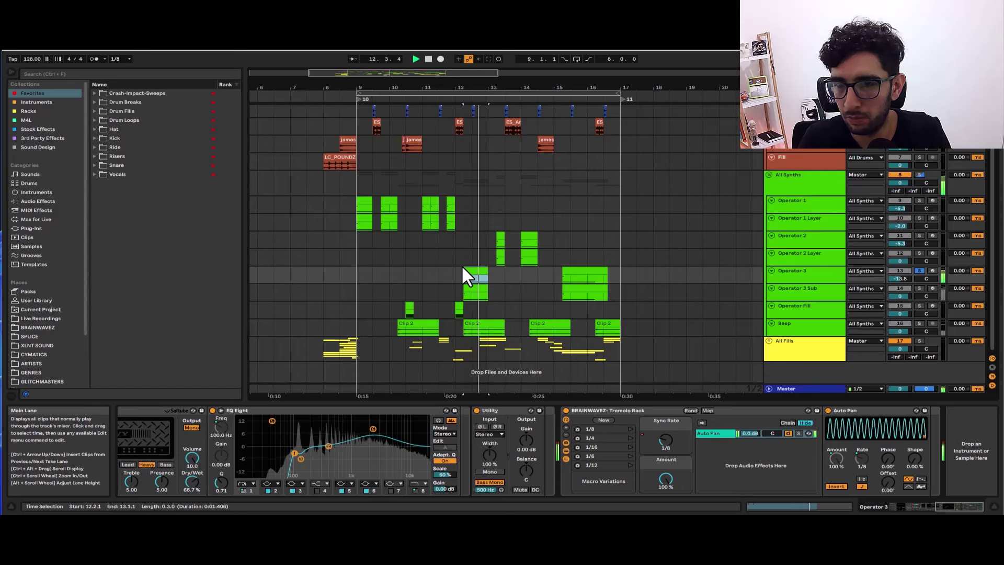
Step: Bypass the BRAINWAVEZ Tremolo Rack and play the Operator 3 clip at bar 12 without the tremolo
scroll(706, 419, "left", 3)
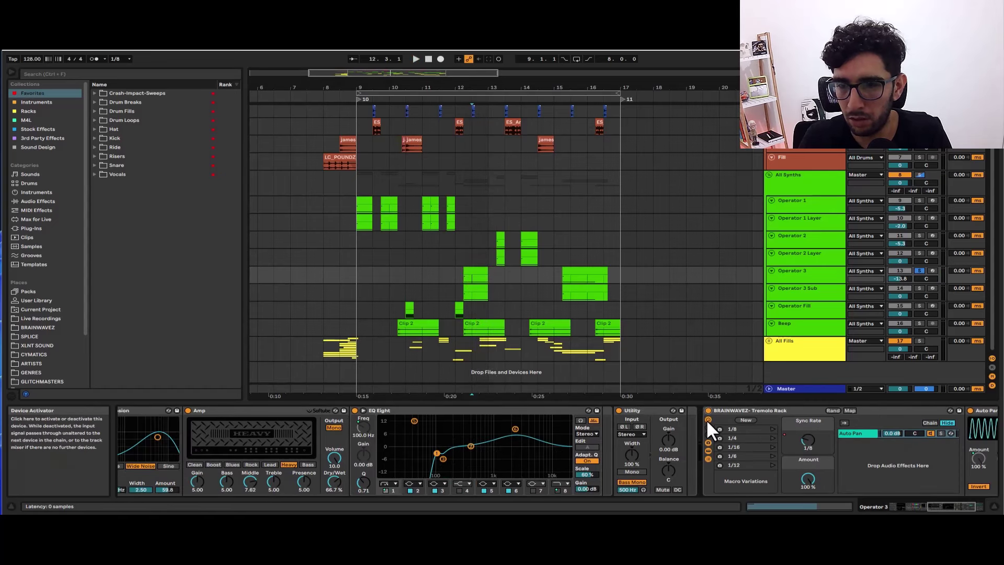
left_click(708, 411)
left_click(469, 269)
key("space")
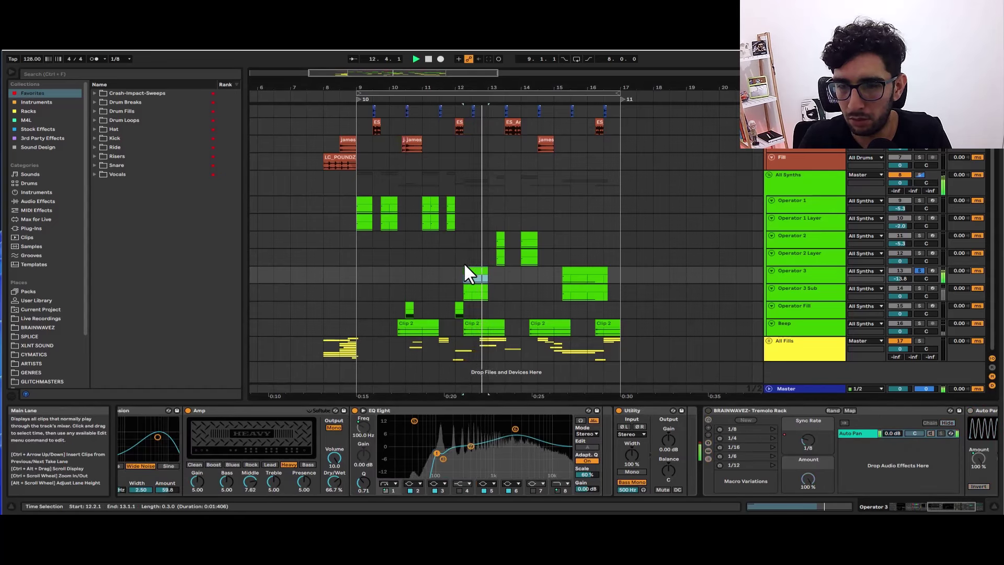
key("space")
scroll(728, 491, "left", 5)
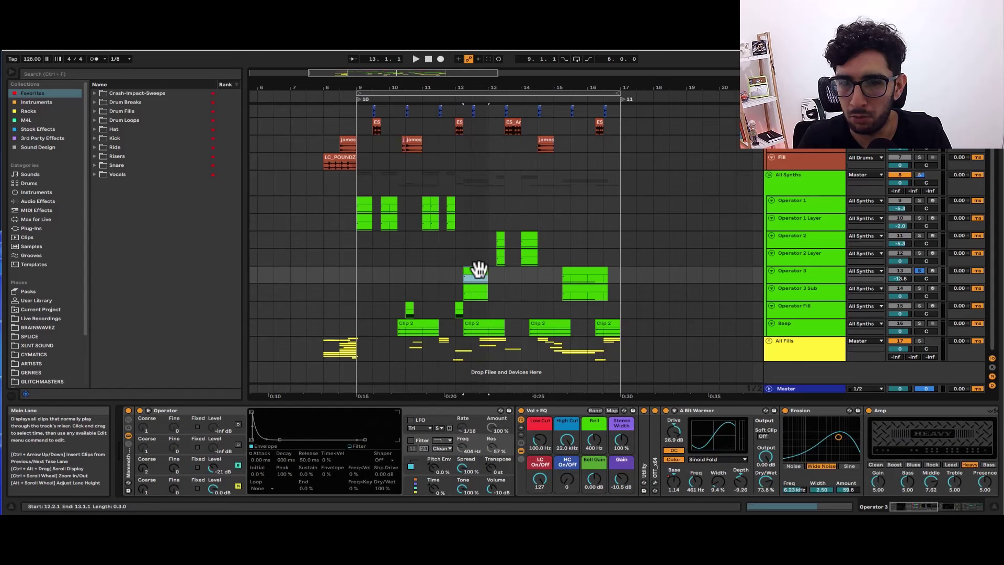
Step: Examine the Drive and Color Base settings of A Bit Warmer while playing the Operator 3 clip at bar 12
left_click(697, 426)
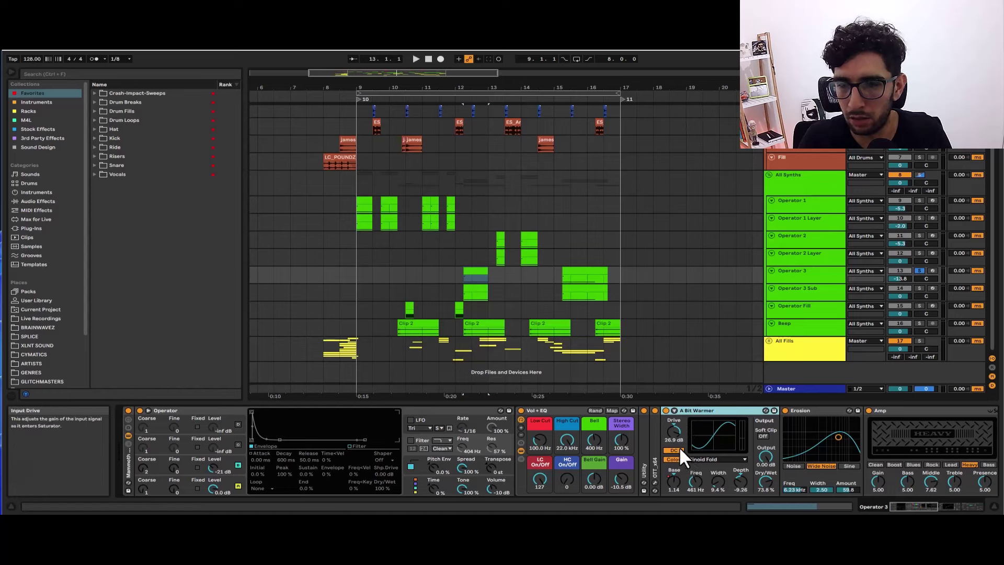
key("space")
key("space")
left_click(469, 275)
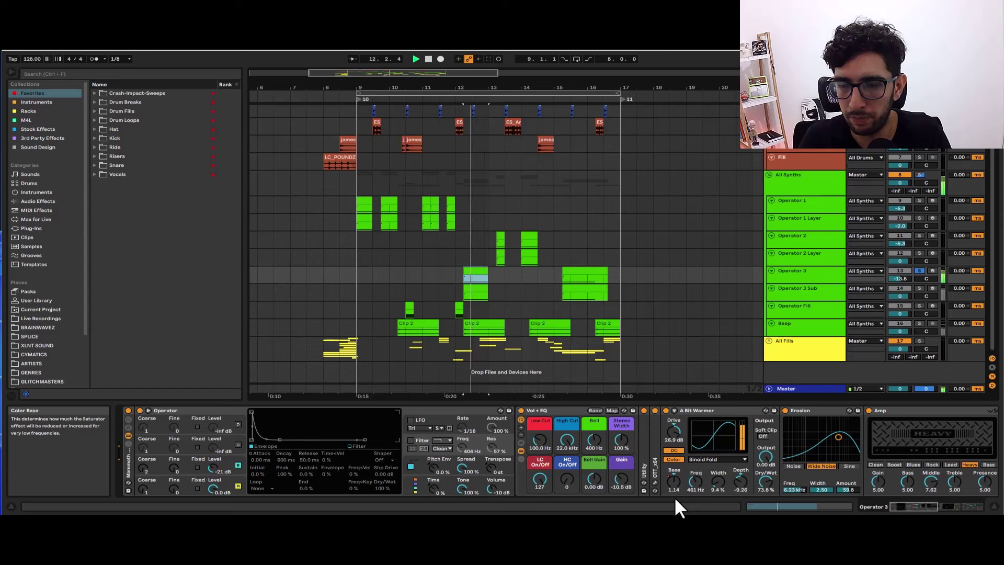
key("space")
Step: Play the Operator 3 clips at bars 12 and 15 while watching the Tremolo Rack's Sync Rate
left_click_drag(905, 506, 966, 522)
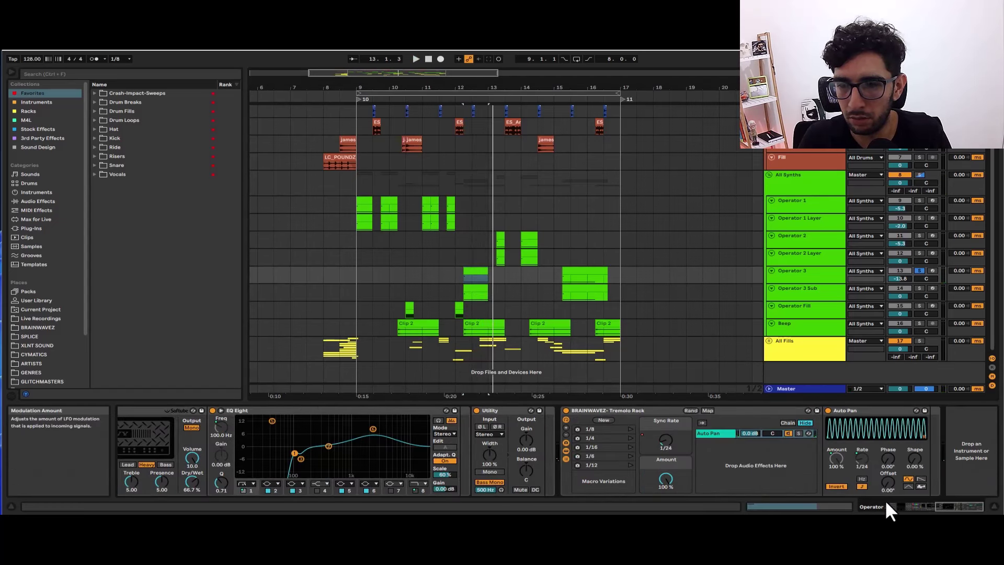
key("space")
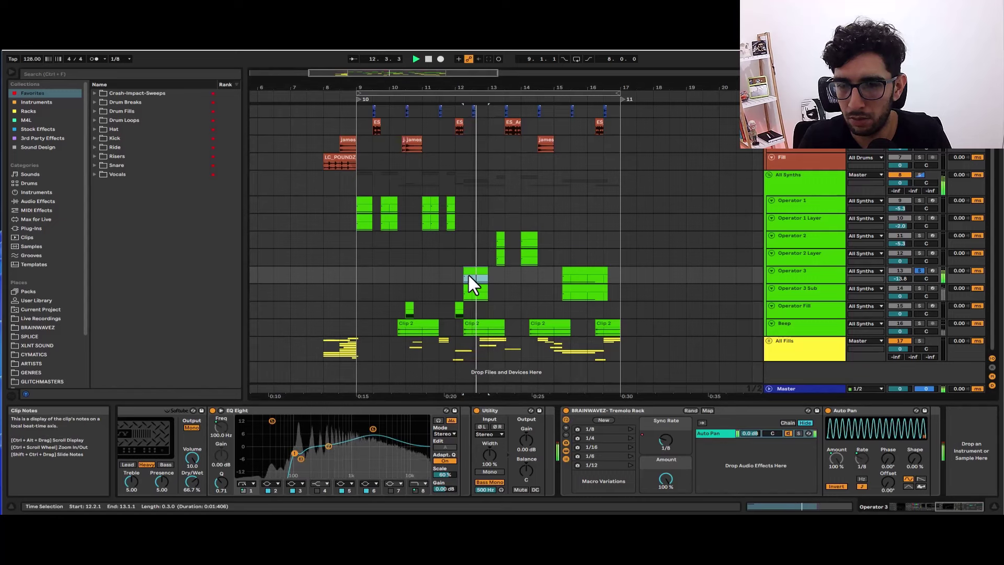
left_click(565, 272)
key("space")
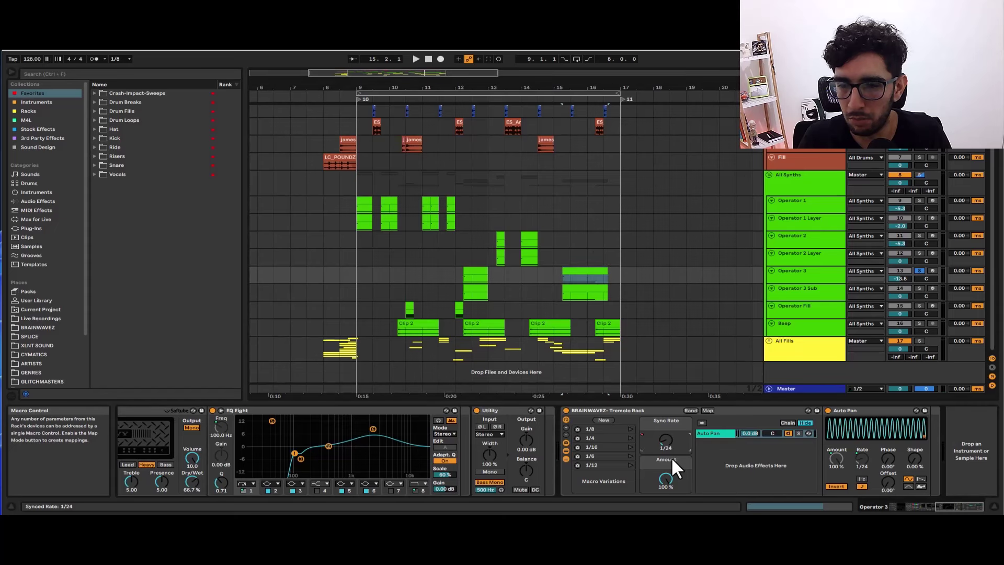
left_click(575, 271)
Step: Show the automation lanes and examine Operator 3's Base automation around the clip at bar 15
left_click_drag(936, 521, 878, 521)
key("a")
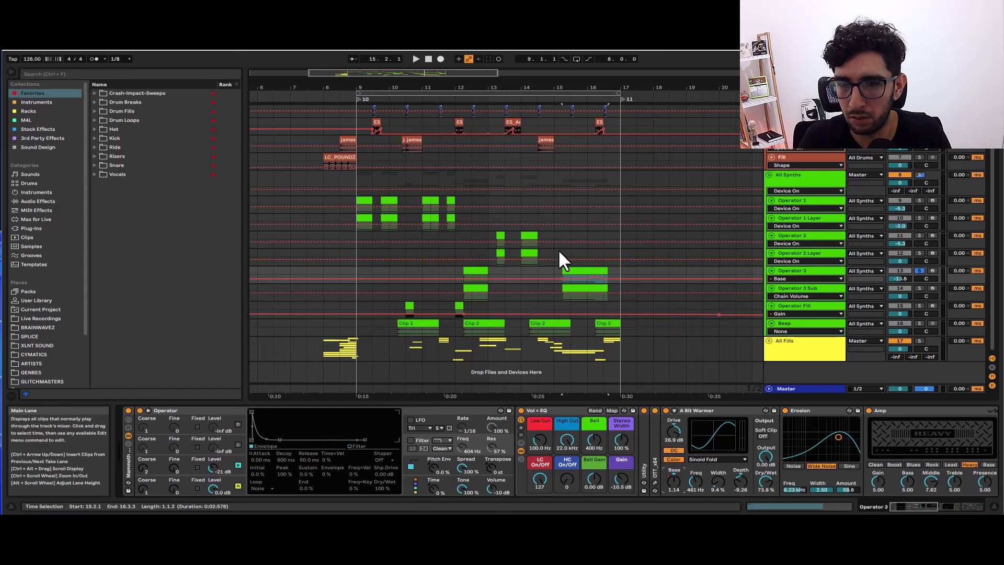
left_click(567, 261)
left_click(570, 268)
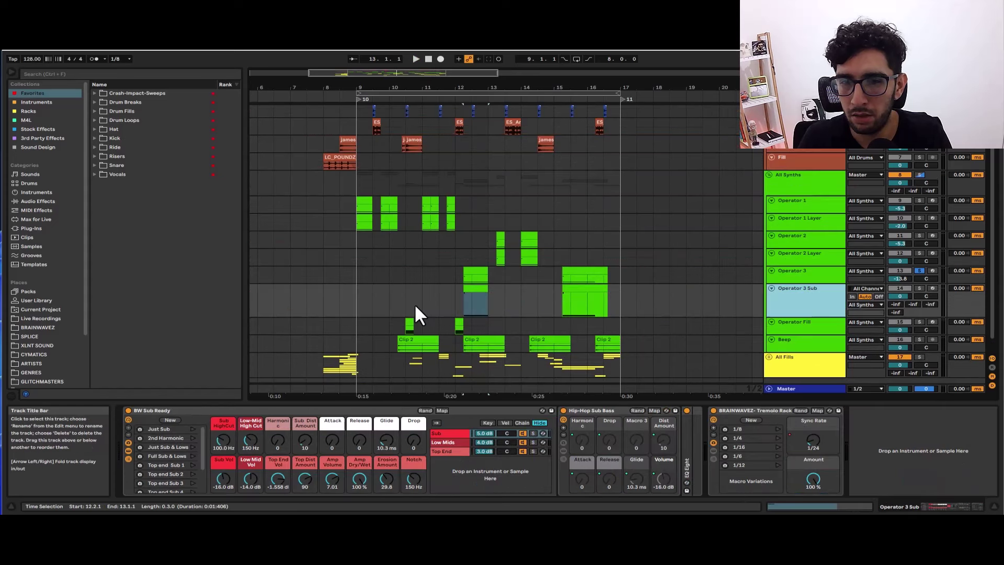
Step: Solo the Operator 3 Sub clip at bar 12 and examine its BW Sub Ready rack macros
left_click(477, 288)
left_click(797, 306)
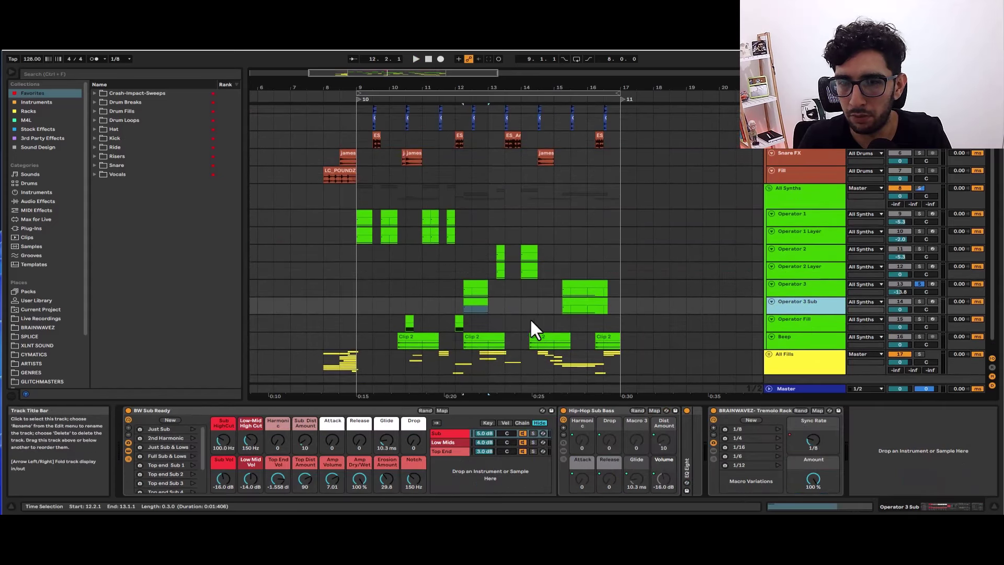
left_click(472, 307)
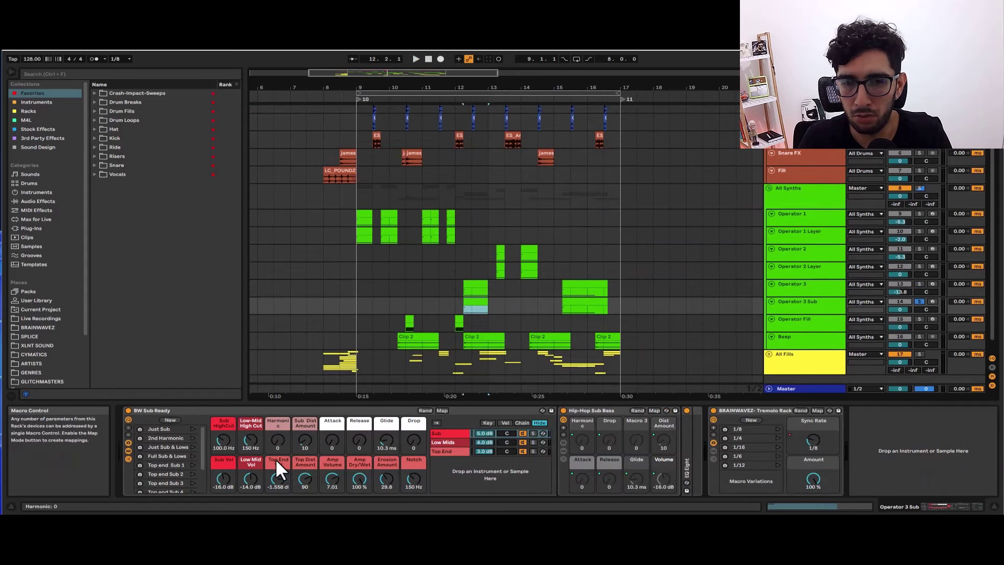
Step: Play the Operator 3 Sub clip at bar 12 while watching the Sync Rate of its Tremolo Rack
left_click(199, 453)
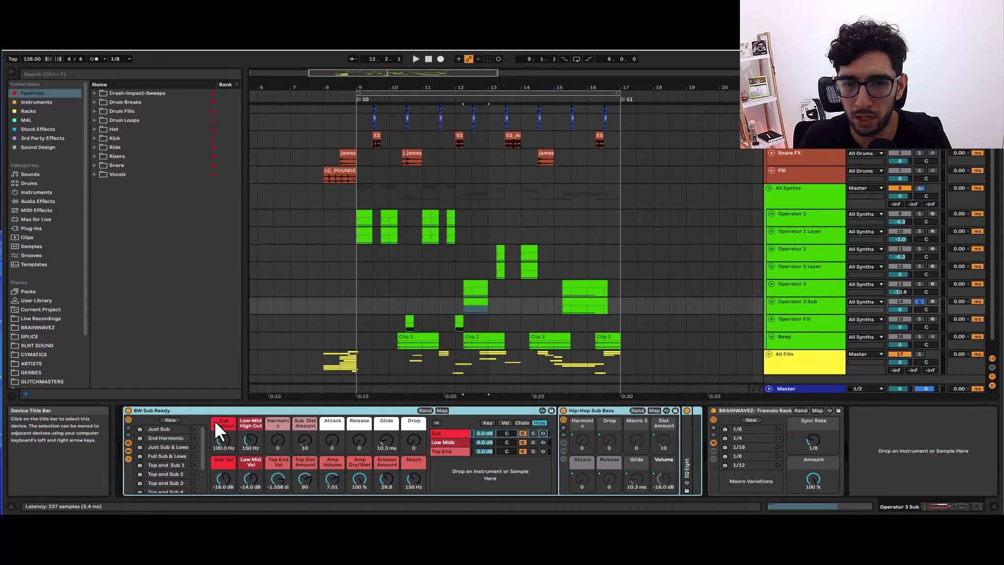
left_click(472, 303)
key("space")
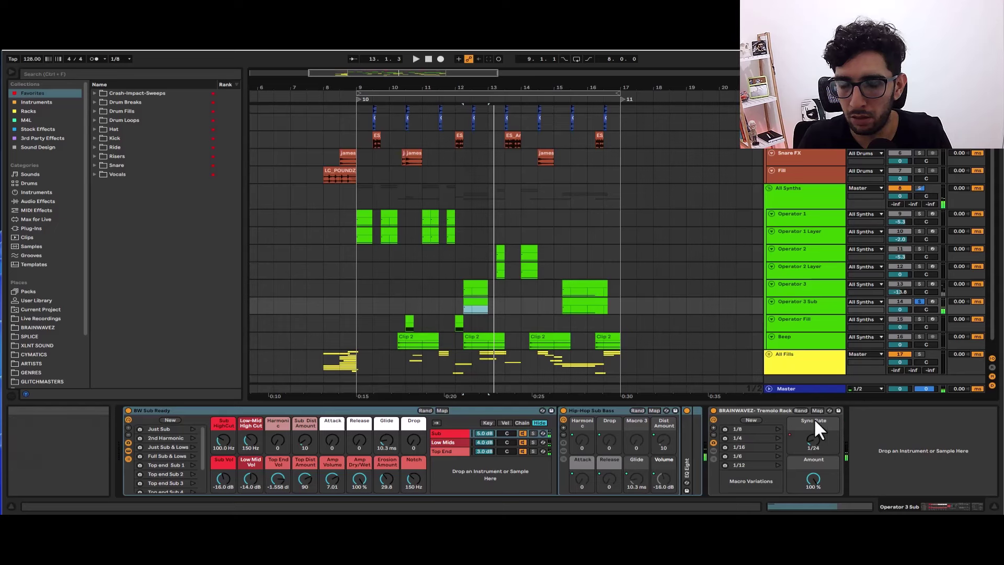
left_click(463, 303)
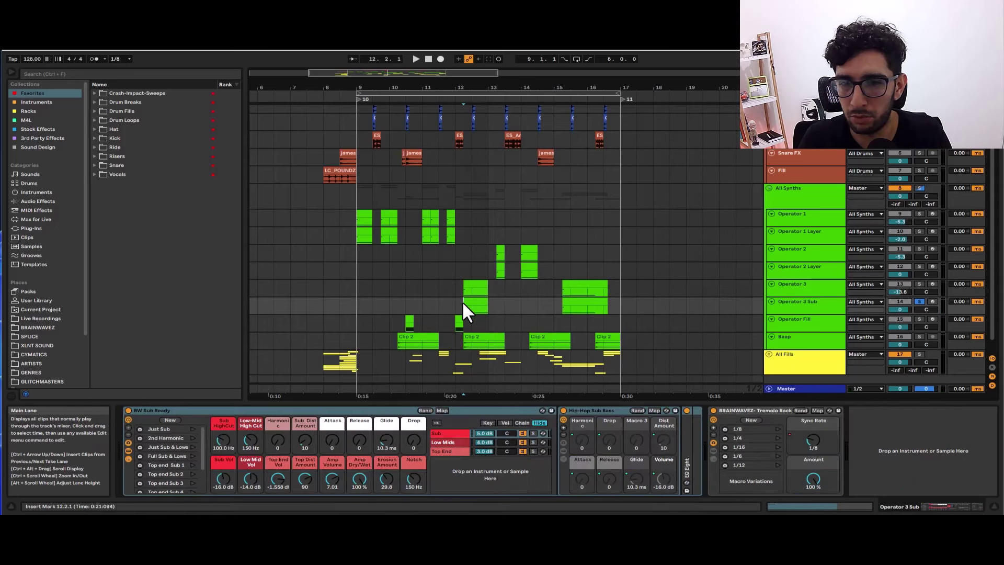
Step: Compare the Tremolo Racks of Operator 3 and Operator 3 Sub, playing their clips at bars 12 and 15
left_click(741, 413)
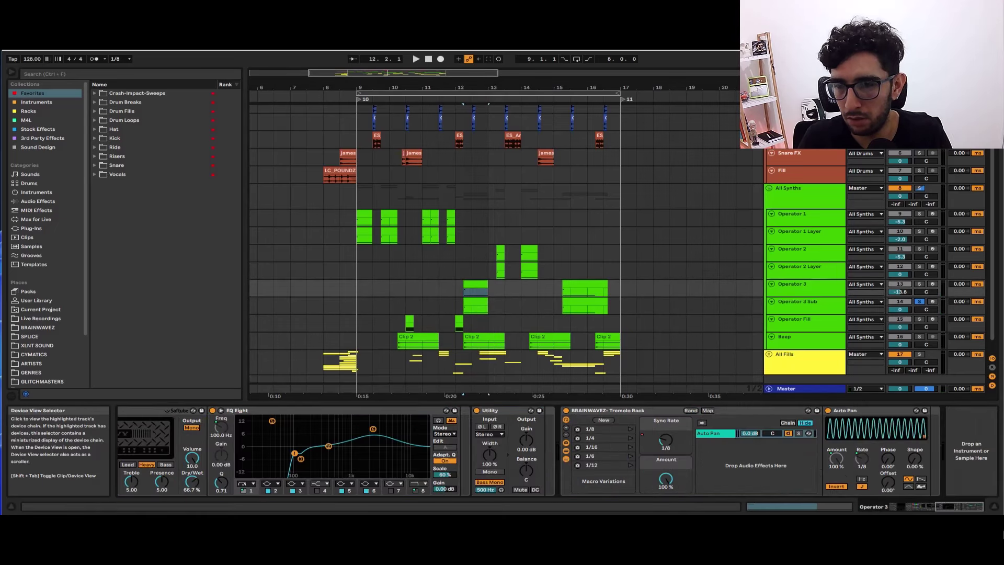
left_click(480, 302)
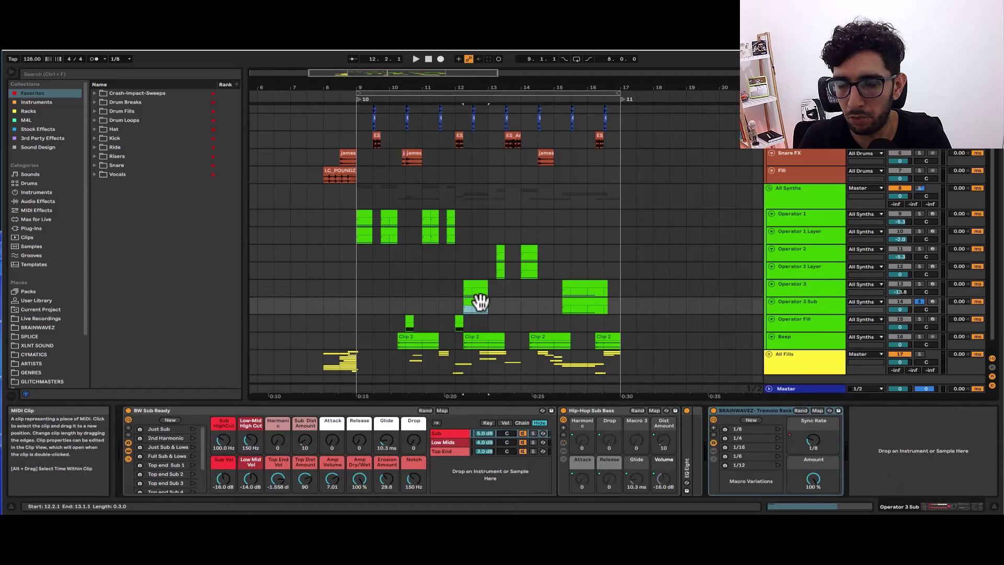
left_click(466, 306)
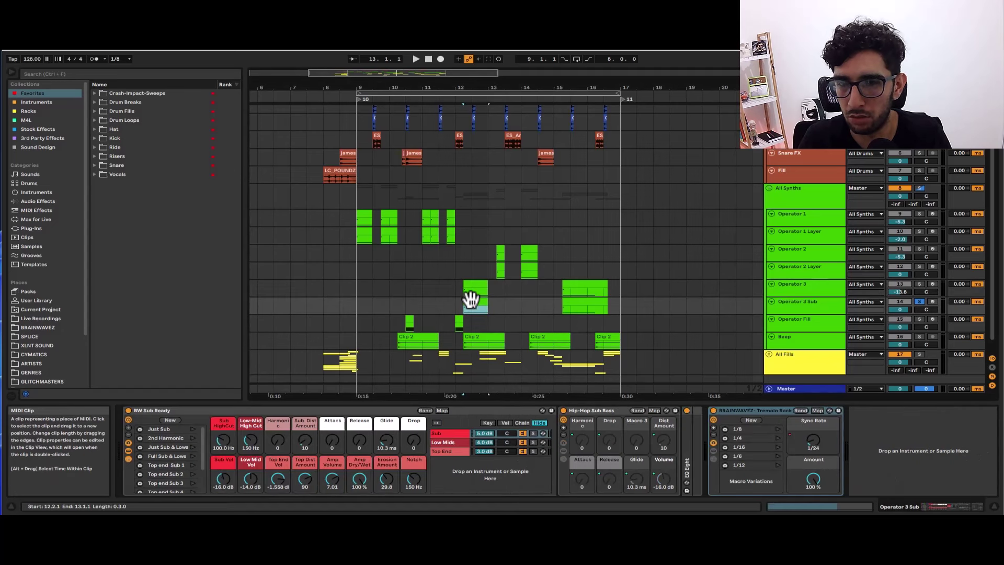
key("space")
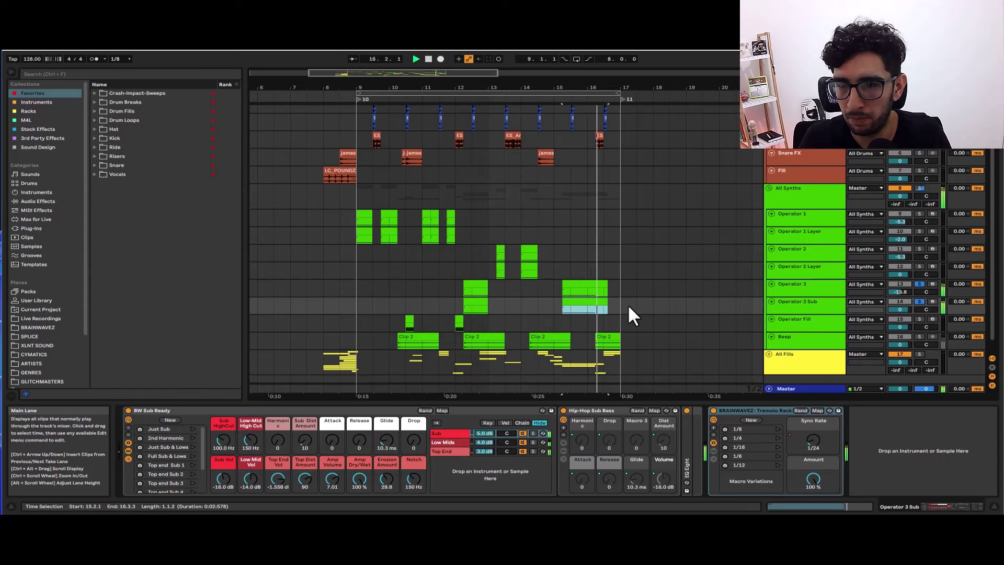
left_click(364, 220)
key("space")
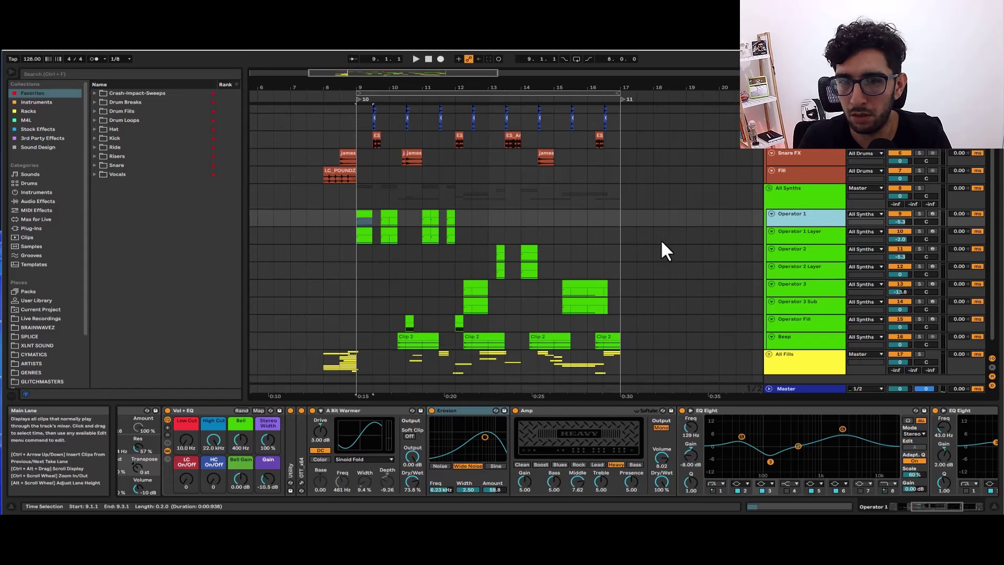
Step: Solo and play the Operator Fill clip at bar 10
scroll(523, 271, "down", 1)
left_click(393, 309)
key("plus")
scroll(422, 305, "down", 2)
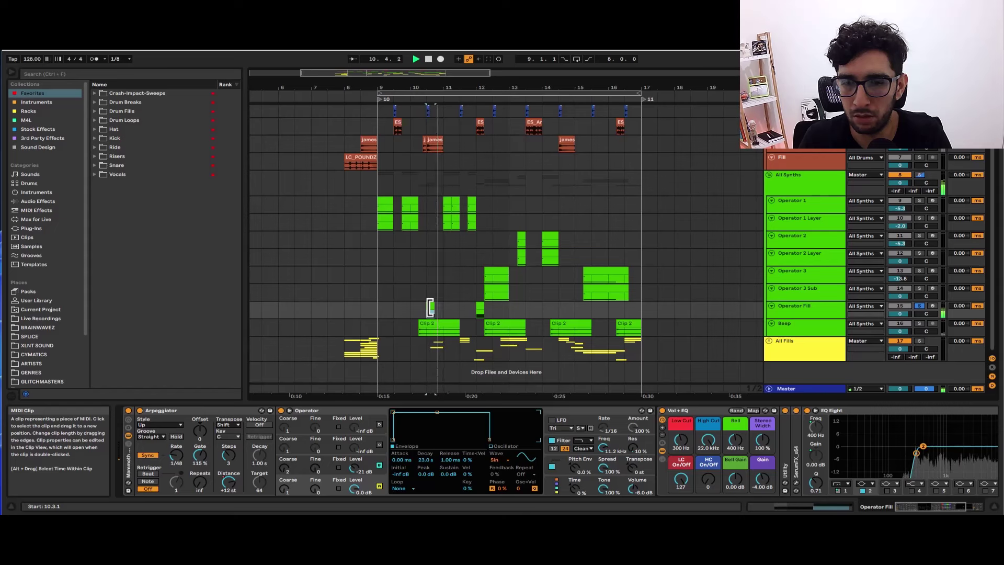
scroll(429, 307, "up", 2)
left_click(375, 311)
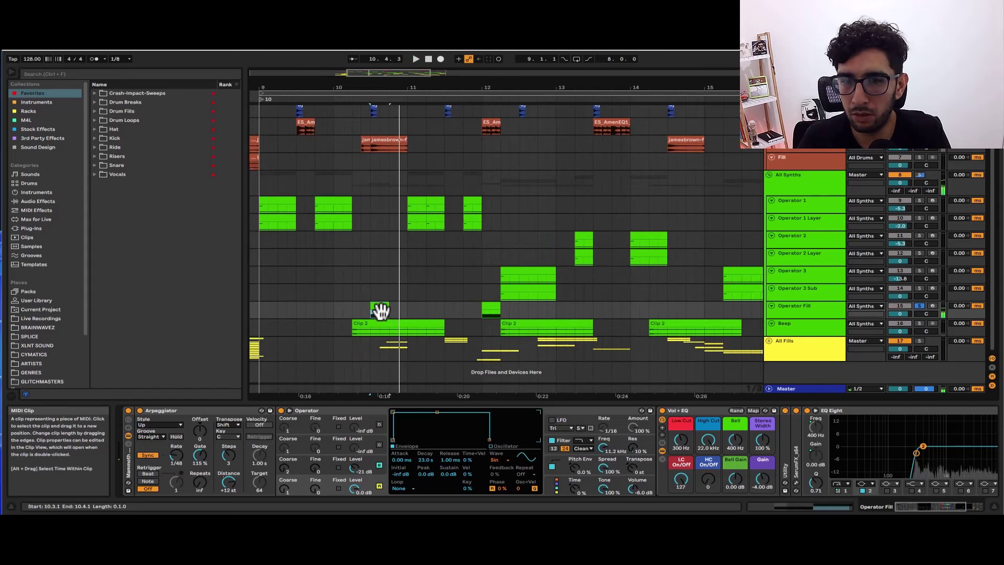
Step: Solo and play the Operator 2 Layer clip at bar 13 for comparison with the fill
left_click(589, 256)
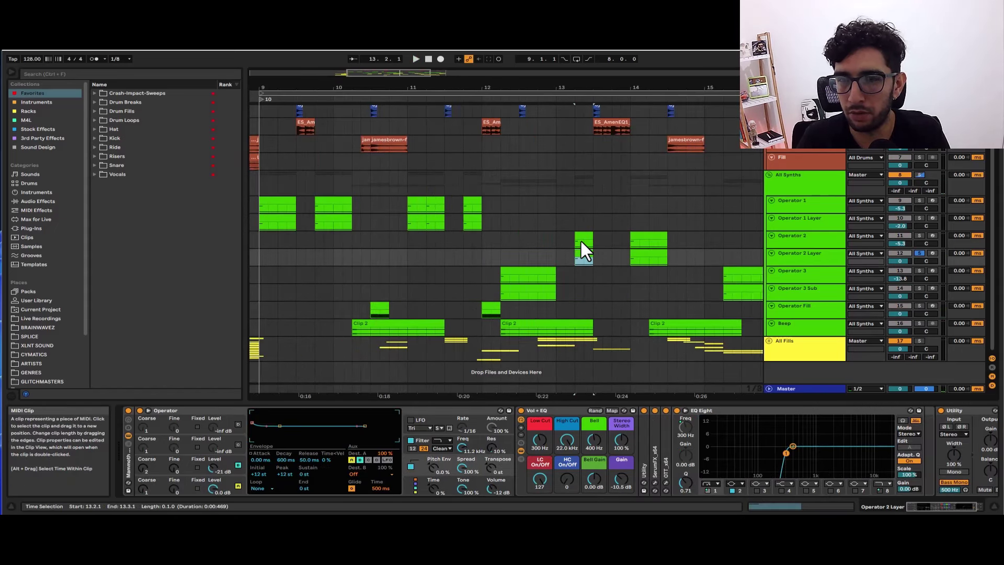
key("space")
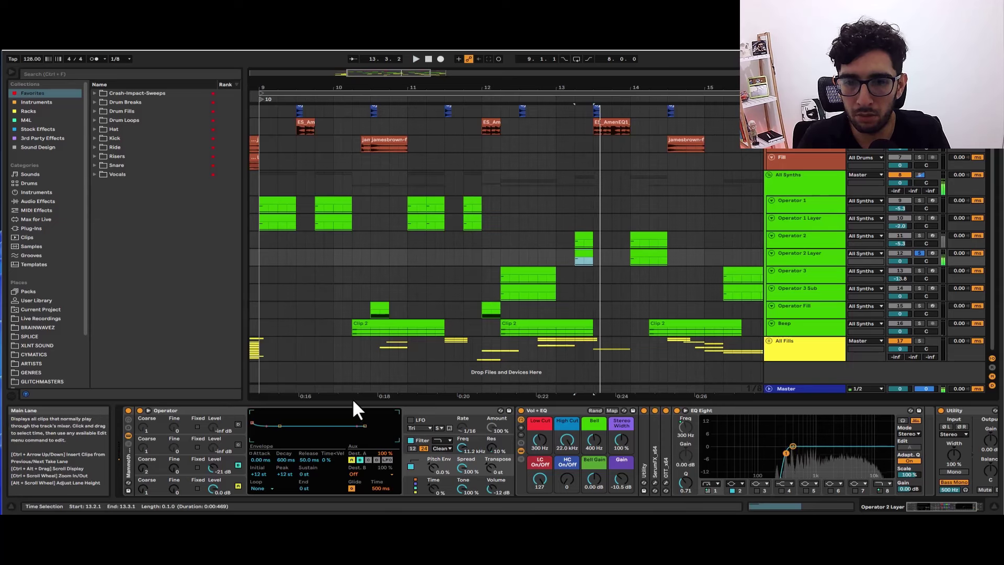
key("space")
Step: Replay the Operator Fill clip at bar 10 in solo and examine its Arpeggiator settings
left_click(379, 308)
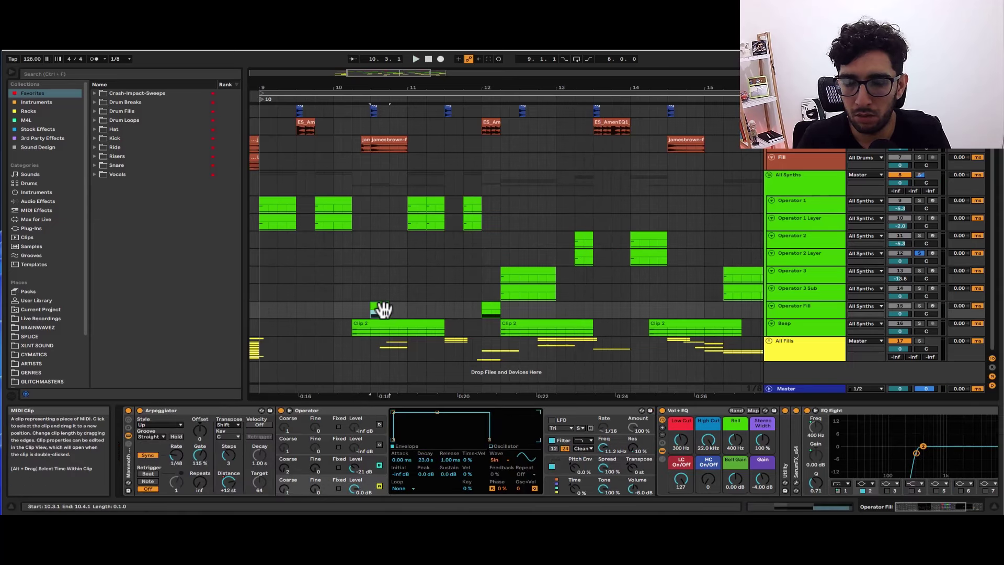
key("space")
left_click(161, 411)
key("space")
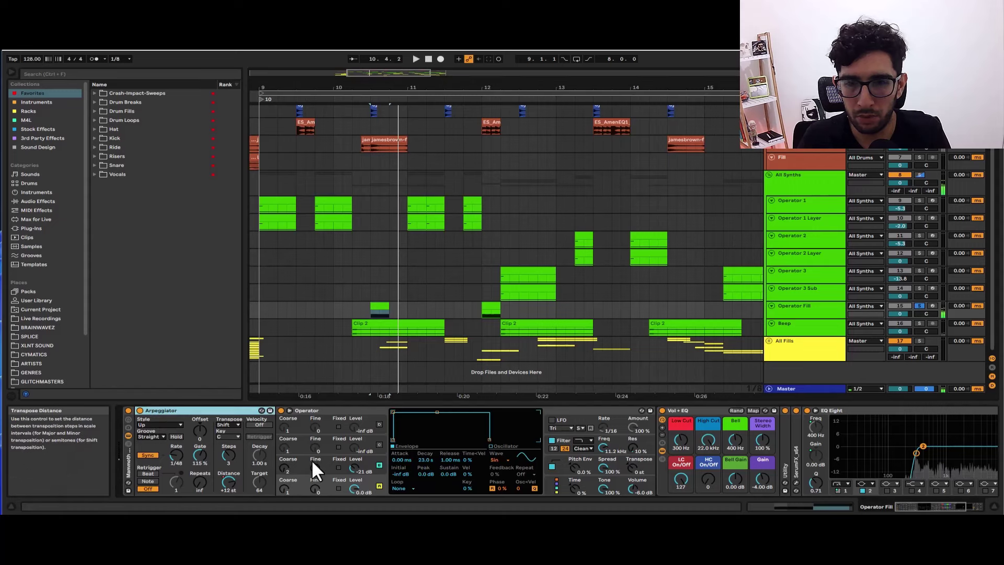
left_click(379, 308)
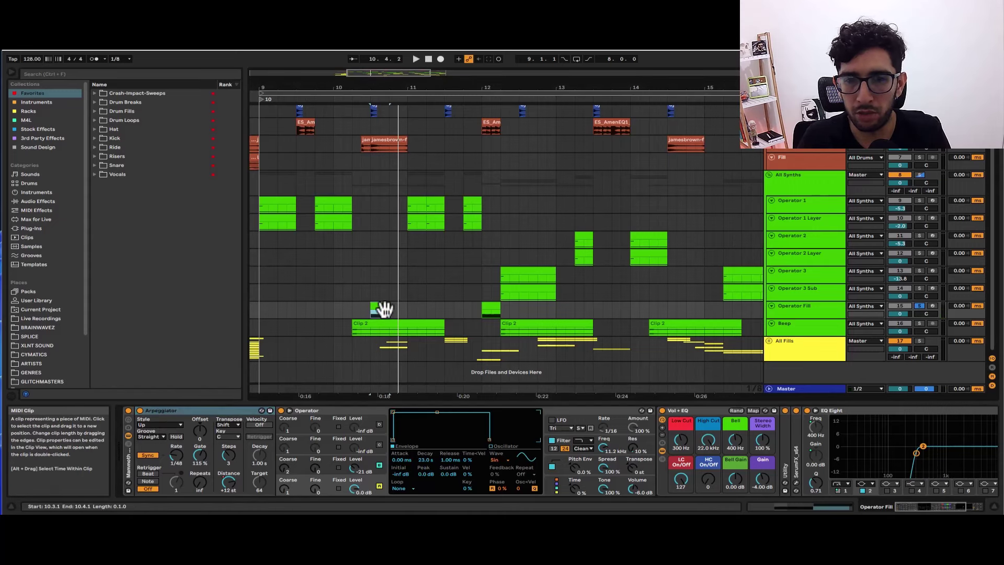
key("space")
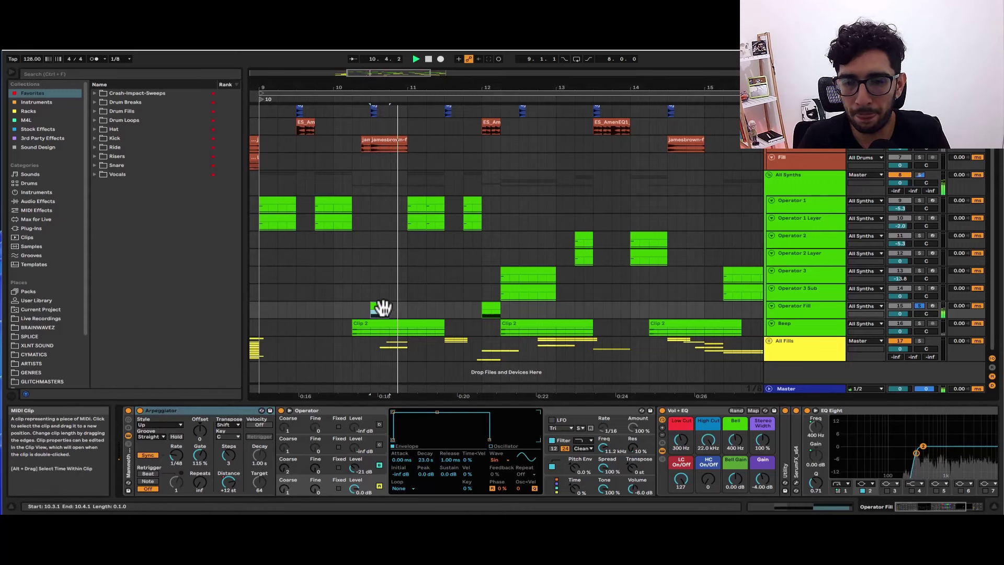
key("space")
key("space")
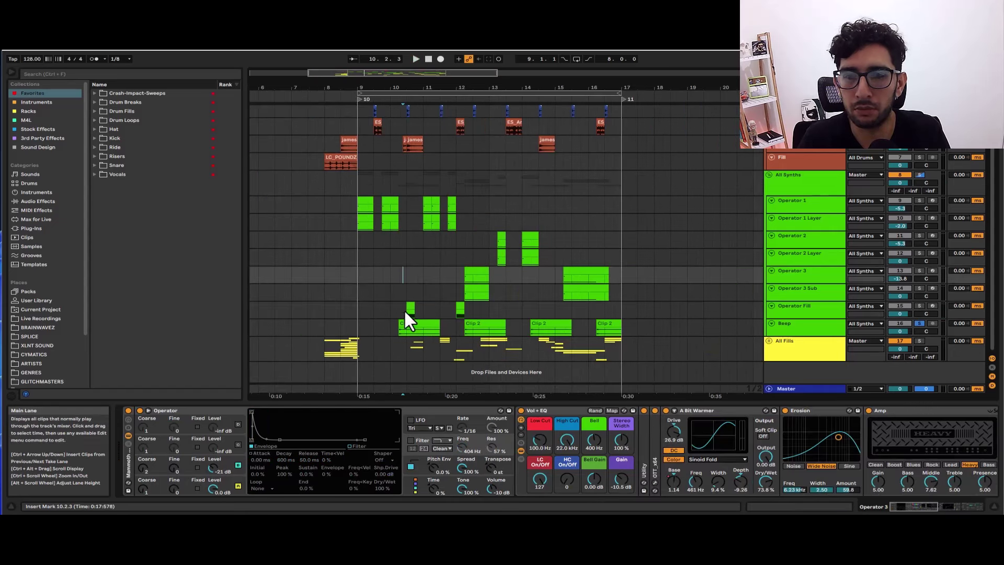
Step: Play the soloed Beep track's Clip 2 clips one after another from bar 10 to bar 16
left_click(398, 333)
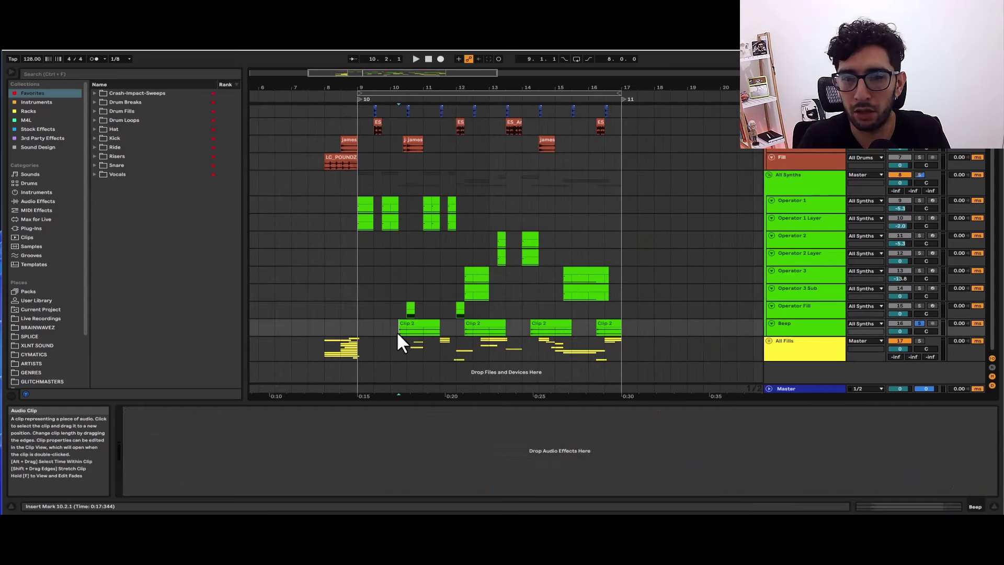
left_click(404, 328)
left_click(475, 327)
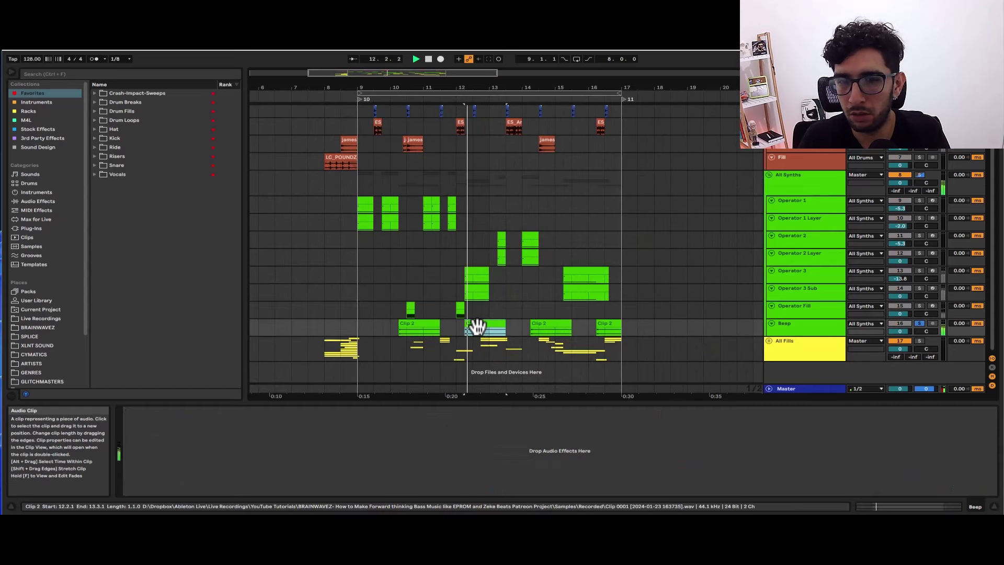
left_click(542, 329)
left_click(605, 329)
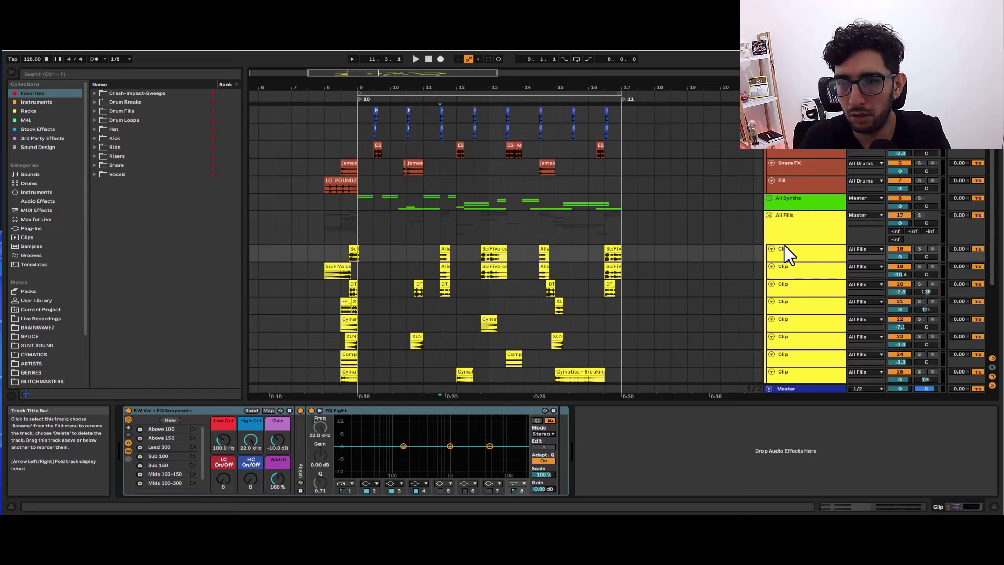
Step: Examine the sample clips on the tracks of the All Fills group and how they fall between the synth parts
left_click(784, 247)
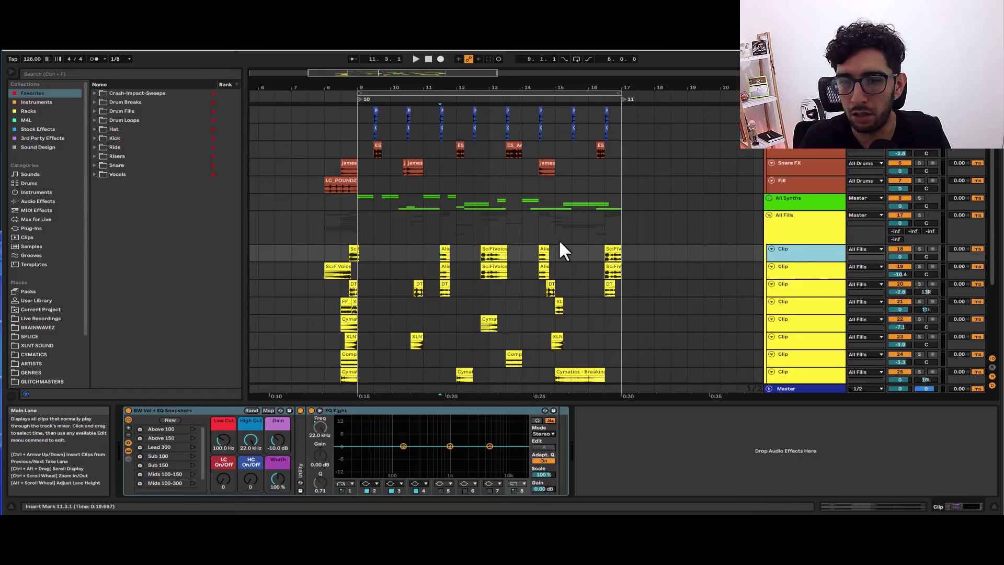
scroll(538, 246, "down", 4)
scroll(502, 251, "up", 4)
left_click(422, 224)
scroll(433, 221, "down", 4)
scroll(438, 220, "up", 3)
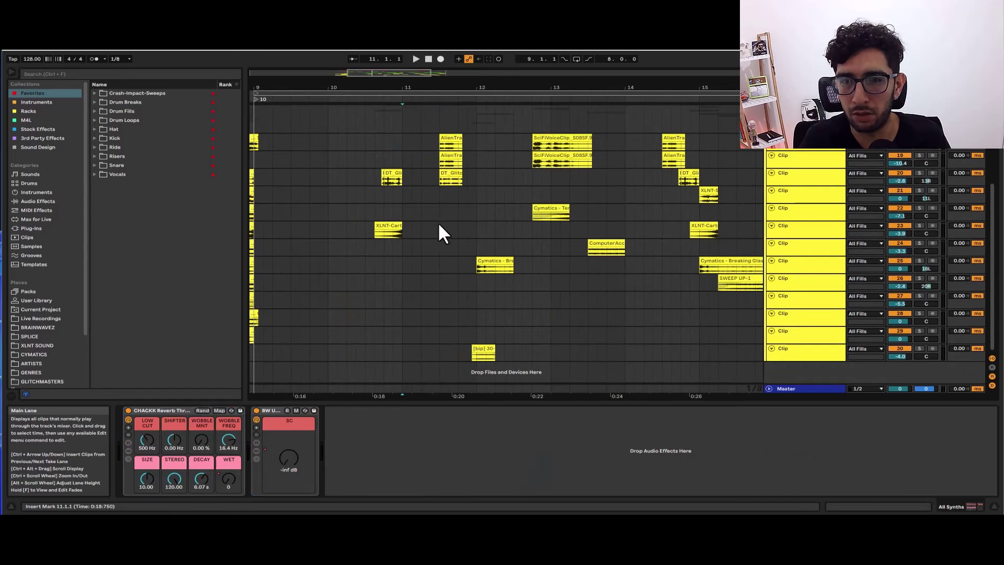
scroll(495, 230, "down", 3)
scroll(495, 236, "up", 4)
left_click(420, 245)
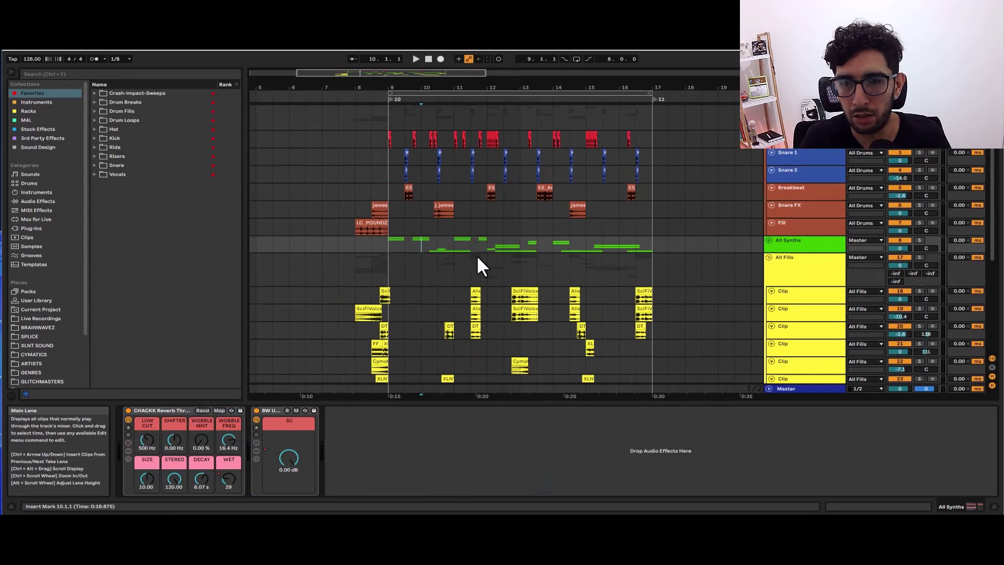
scroll(408, 264, "up", 3)
scroll(345, 219, "down", 4)
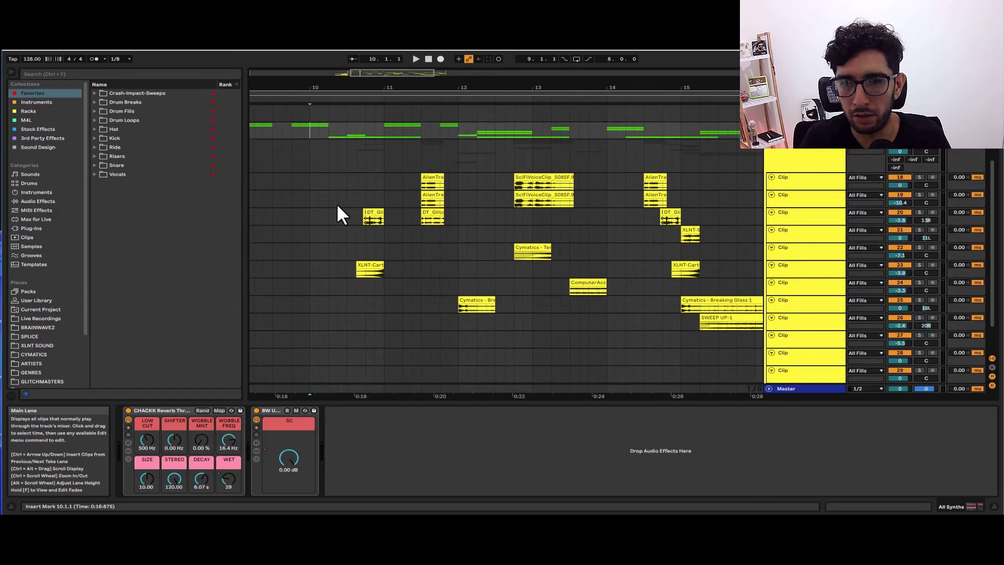
Step: Solo the DT_Glitchgator6_CT fill track and play its clips at bars 10 and 11
scroll(340, 208, "up", 3)
left_click(409, 216)
left_click(402, 212)
key("s")
key("space")
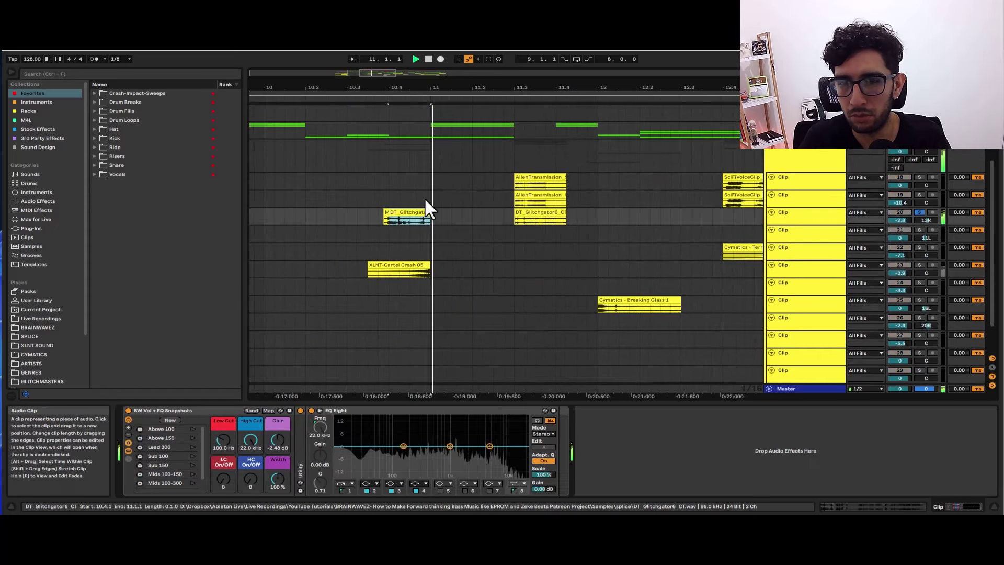
left_click(523, 212)
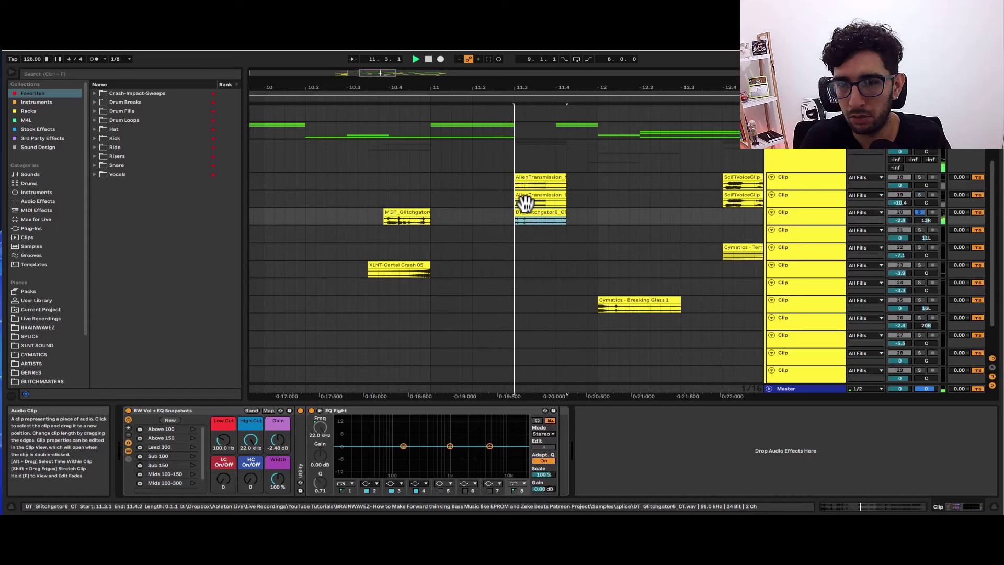
key("space")
scroll(525, 209, "down", 3)
Step: Solo and play the Cymatics - Breaking Glass 1 clip at bar 12 and the XLNT-Cartel Crash 05 clip at bar 10
left_click(568, 303)
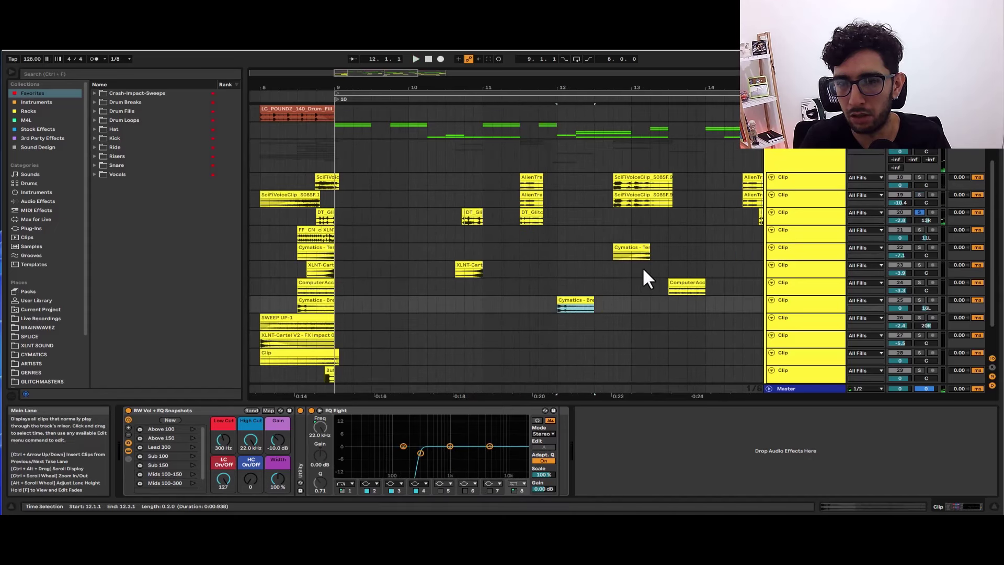
key("s")
key("space")
key("space")
left_click(475, 265)
key("s")
key("space")
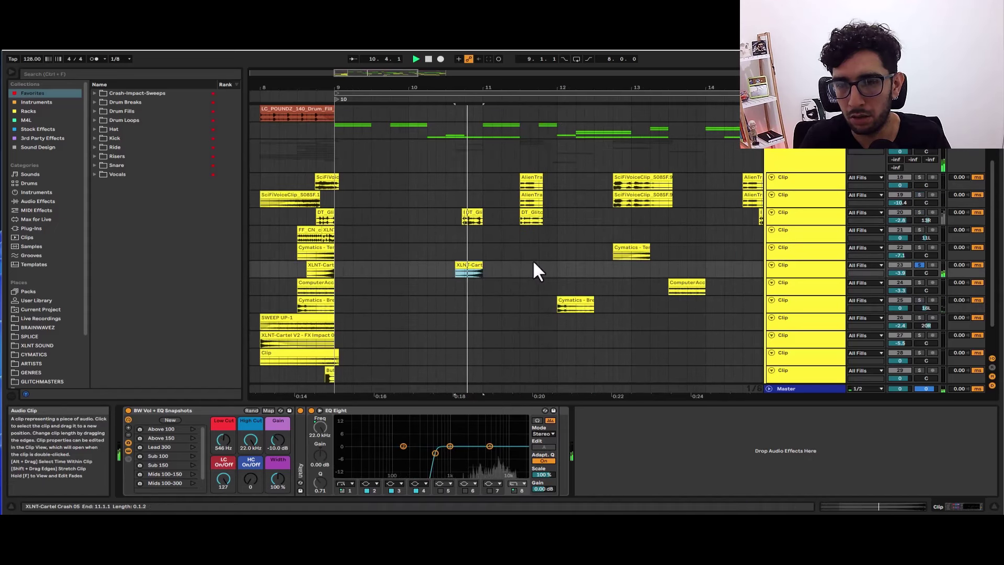
key("space")
Step: Solo and play the ComputerAcc fill clip at bar 13
left_click(678, 284)
key("s")
scroll(673, 268, "down", 1)
key("space")
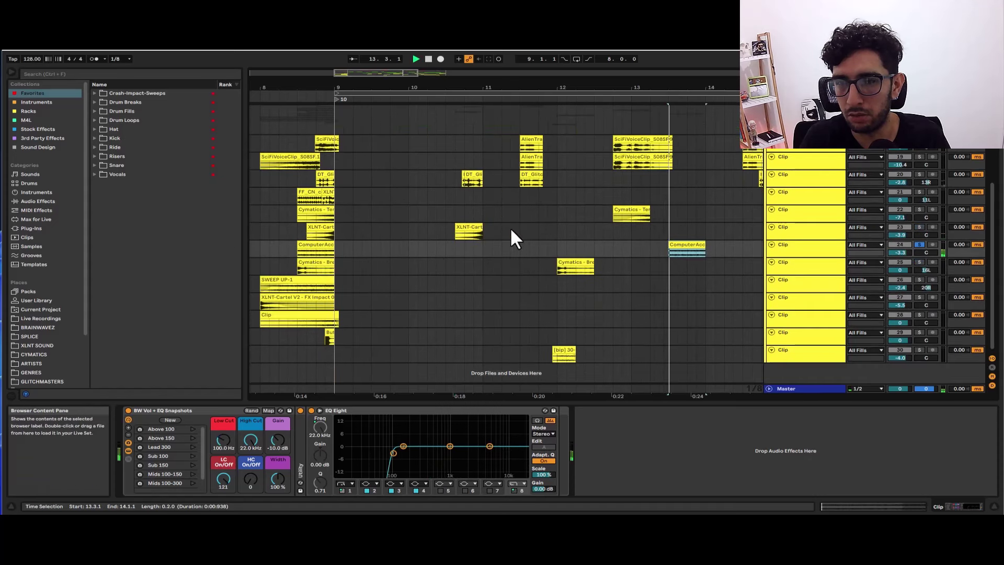
left_click_drag(564, 240, 362, 239)
key("space")
Step: Solo and play the Cymatics - Breaking Glass 1 and SWEEP UP-1 clips at bar 15
left_click(600, 260)
key("s")
key("space")
key("space")
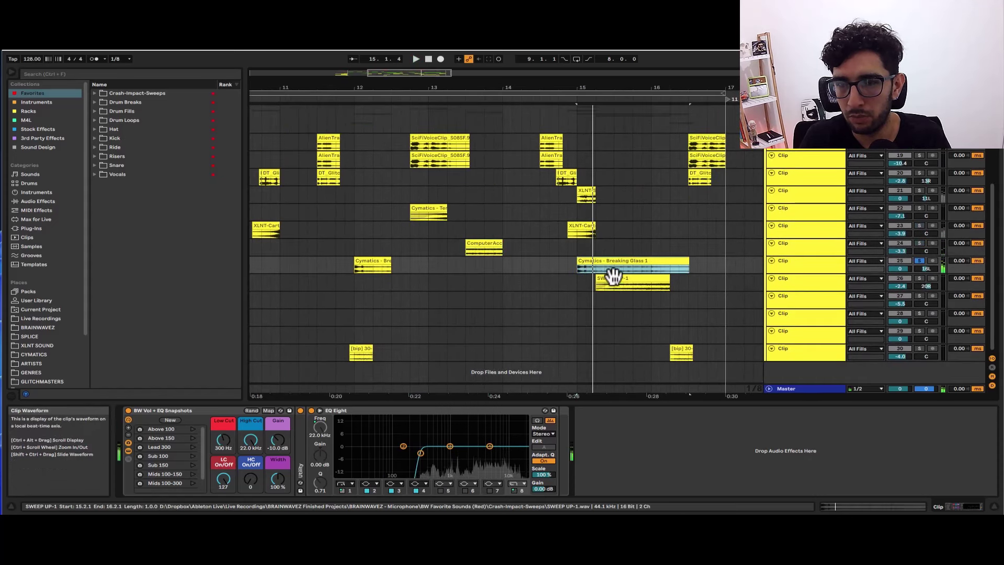
left_click(613, 277)
key("s")
key("space")
key("space")
left_click(686, 137)
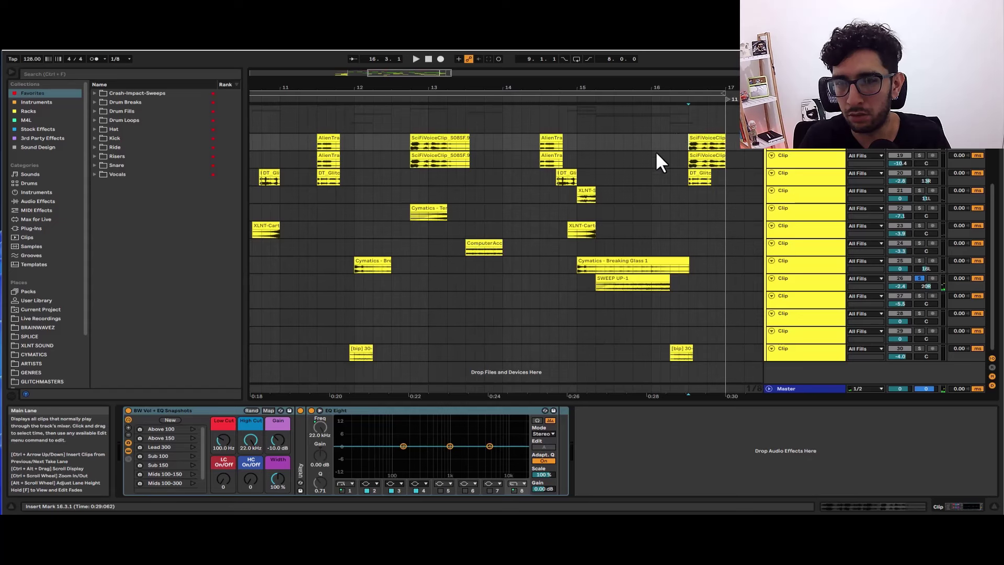
Step: Review how the fill clips line up with the drum and Operator synth clips across the whole drop
scroll(592, 208, "down", 3, "ctrl")
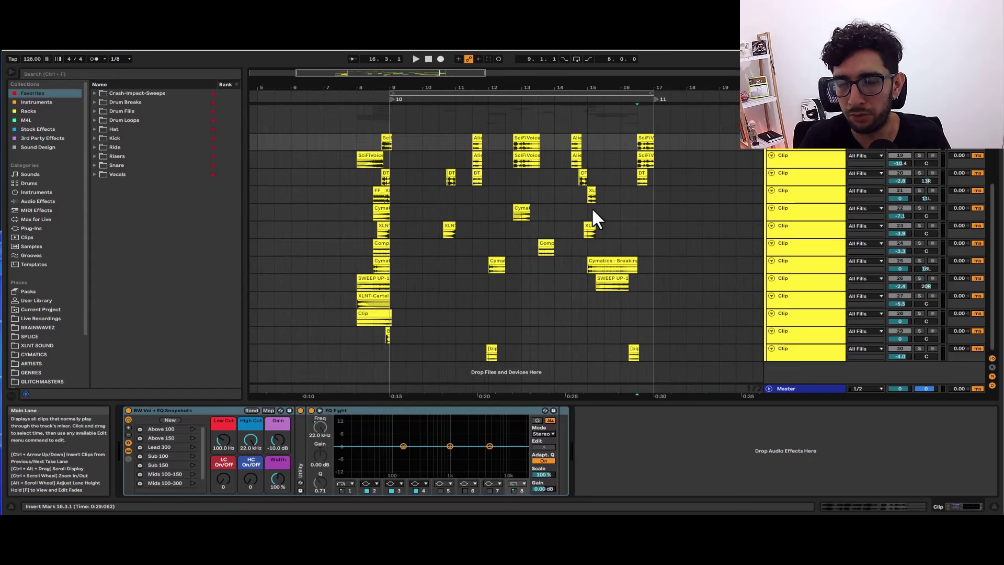
scroll(478, 245, "up", 3)
scroll(460, 264, "down", 3)
scroll(680, 234, "up", 5)
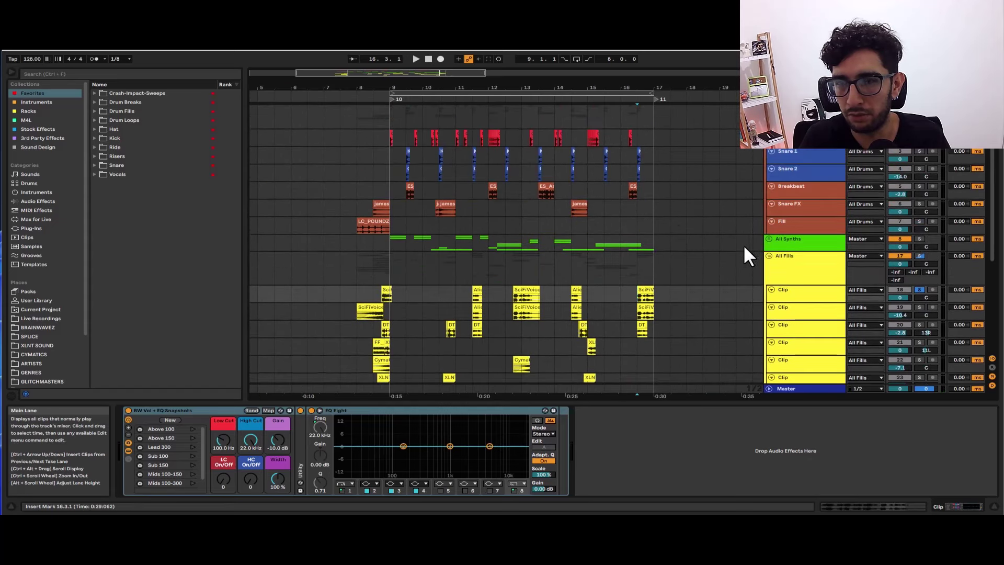
scroll(619, 257, "up", 2)
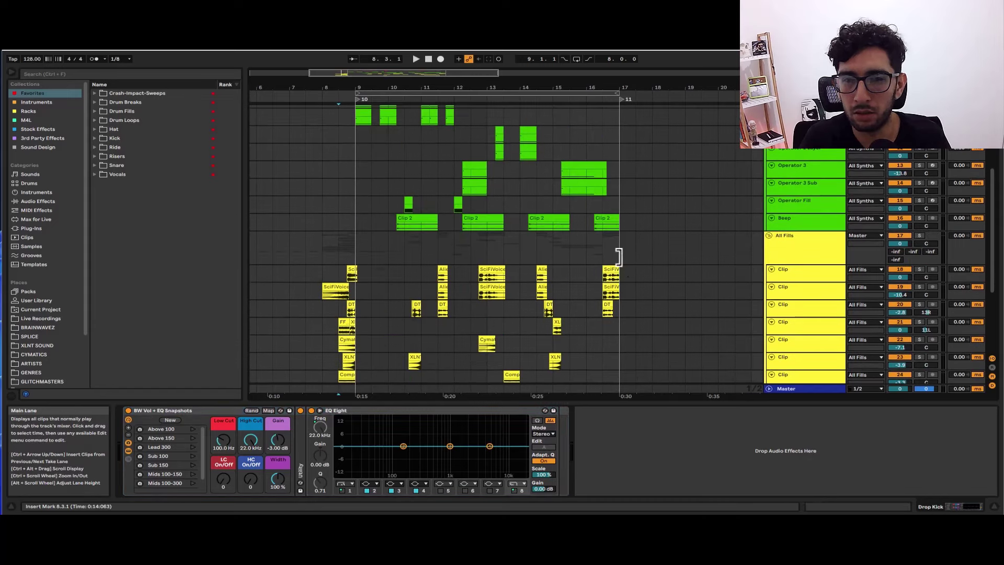
scroll(614, 253, "up", 3)
scroll(607, 240, "down", 3)
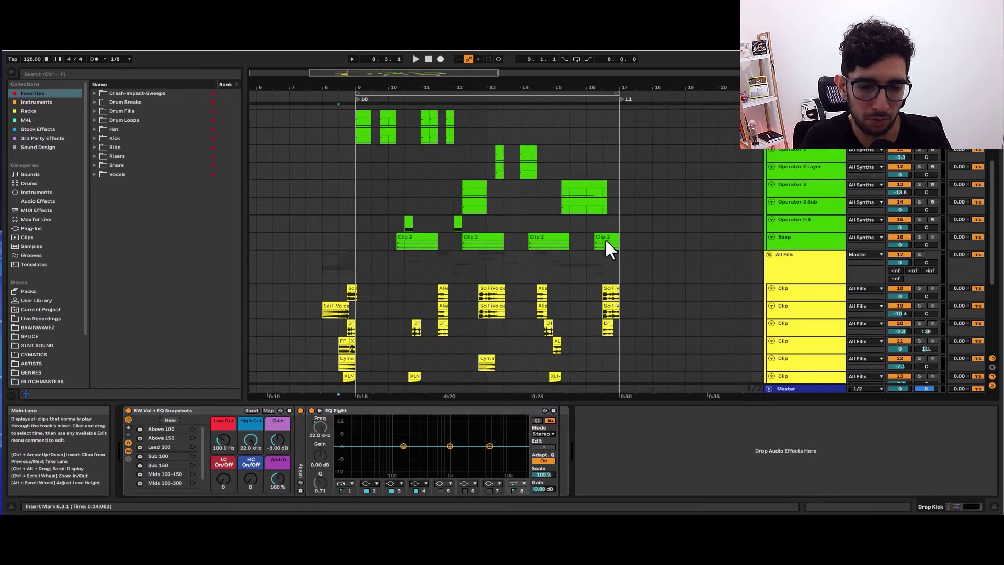
Step: Review the drum, synth and fill tracks across the drop and show the device chain of the Operator 1 track
scroll(575, 233, "up", 2)
scroll(522, 225, "up", 3)
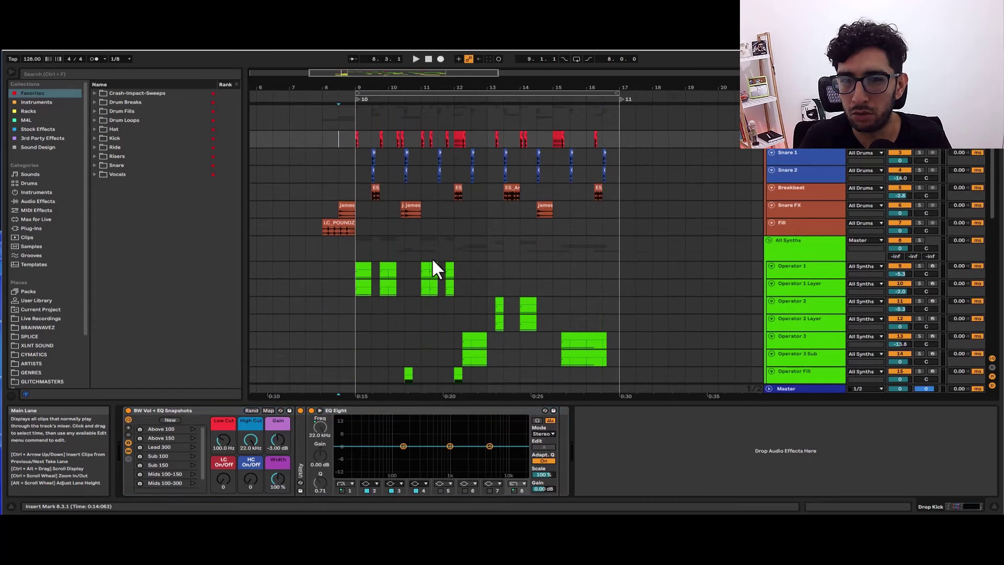
scroll(486, 214, "down", 3)
scroll(627, 251, "up", 3)
left_click(802, 272)
scroll(717, 209, "down", 2)
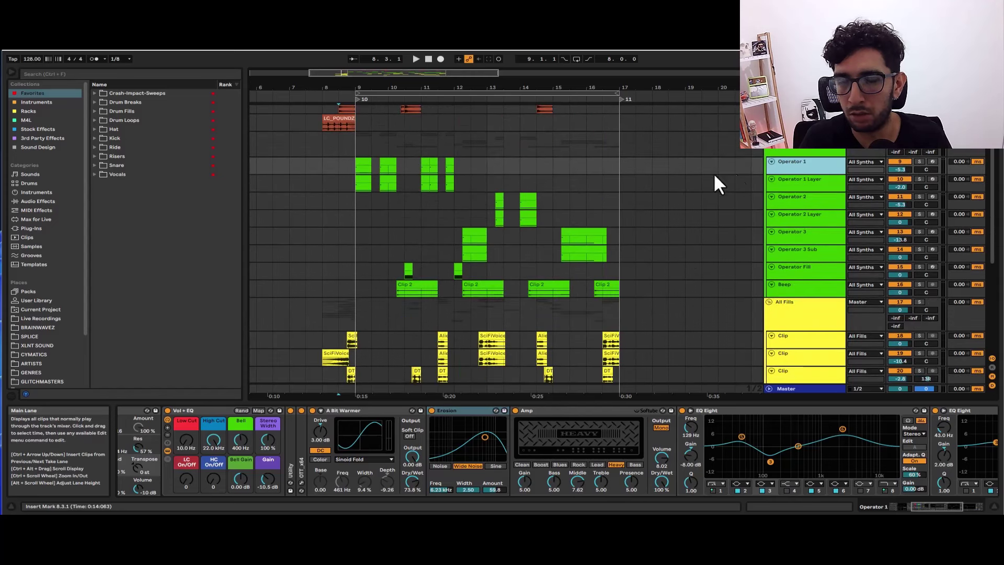
key("shift+Tab")
key("shift+Tab")
scroll(506, 206, "up", 2)
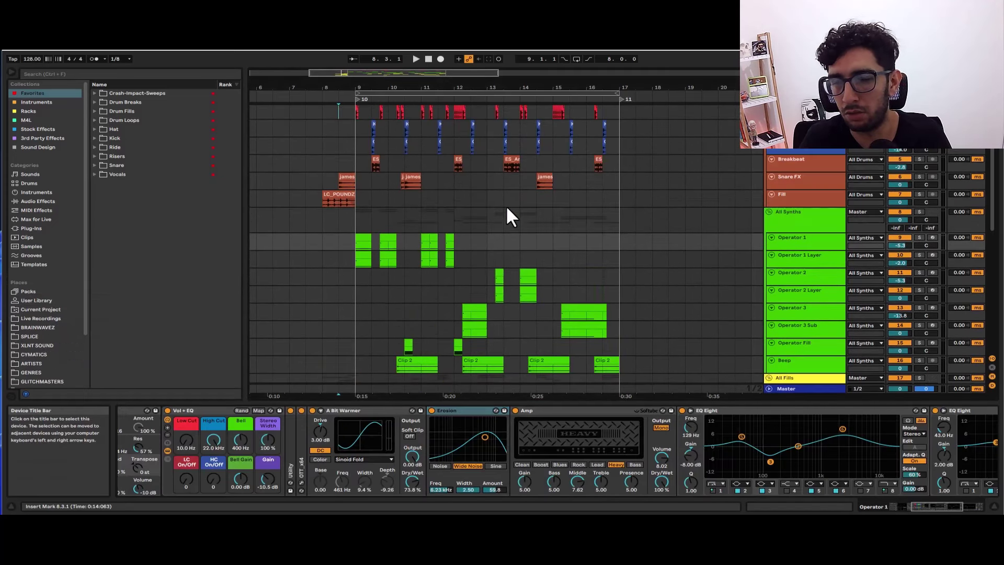
Step: Collapse the track groups and reopen them with the individual synth and fill tracks folded to minimum height
left_click(769, 208)
key("alt+u")
left_click(327, 147)
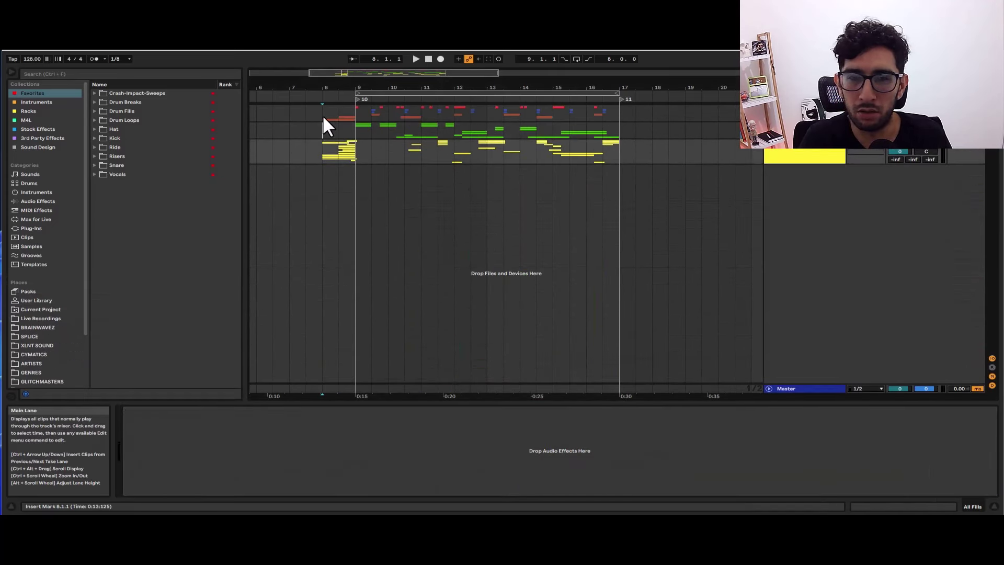
left_click(323, 125)
left_click(327, 109)
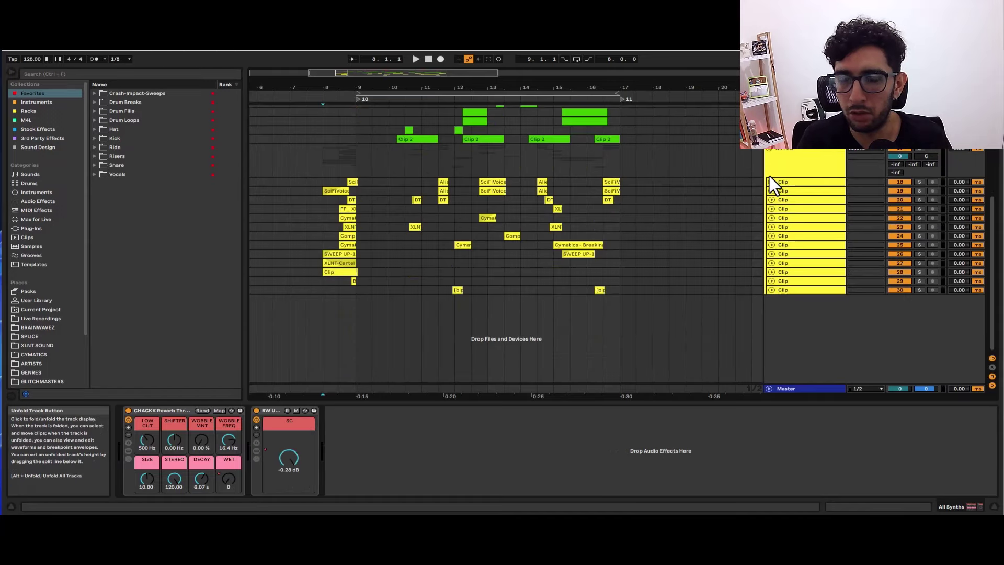
left_click(438, 155)
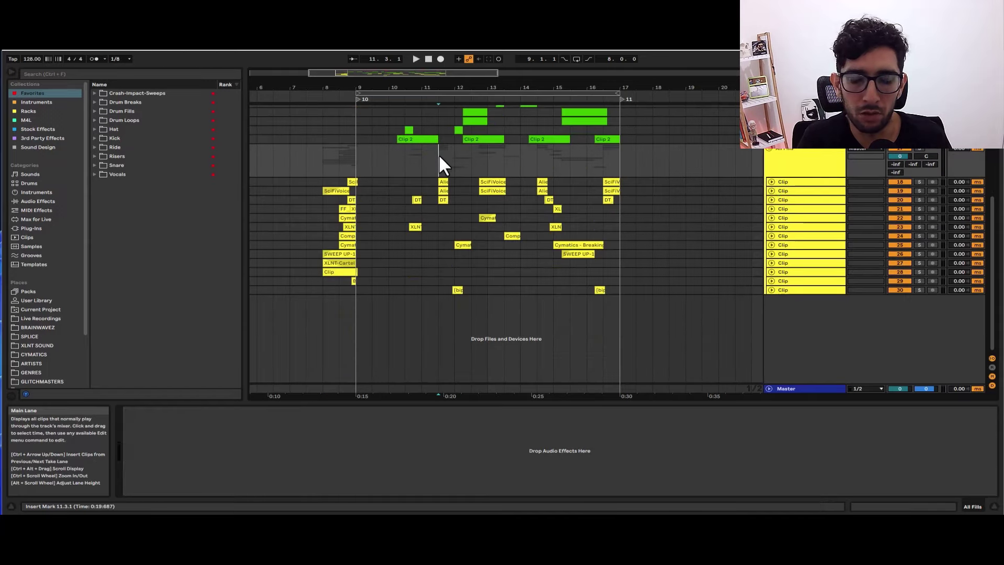
Step: Fold the individual drum tracks, collapse the All Fills group, and play the full drop from bar 8
scroll(438, 154, "up", 4)
left_click(327, 134)
scroll(366, 143, "down", 3)
scroll(365, 143, "up", 3)
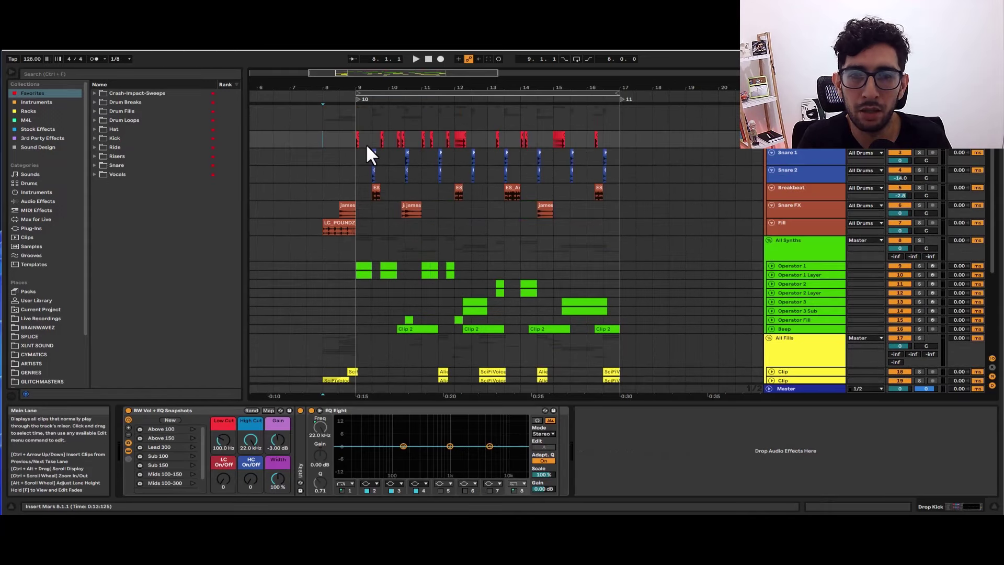
left_click(334, 109)
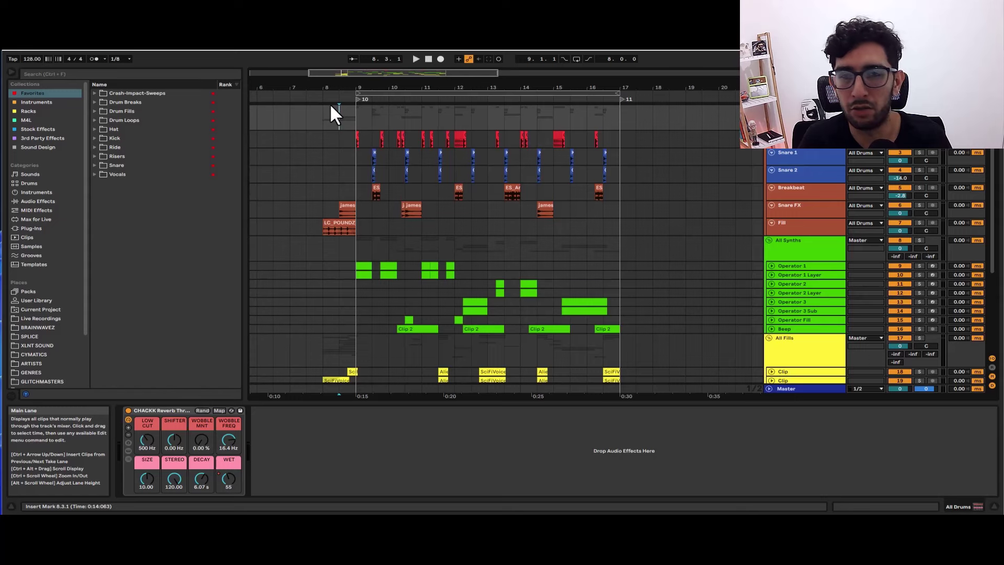
key("space")
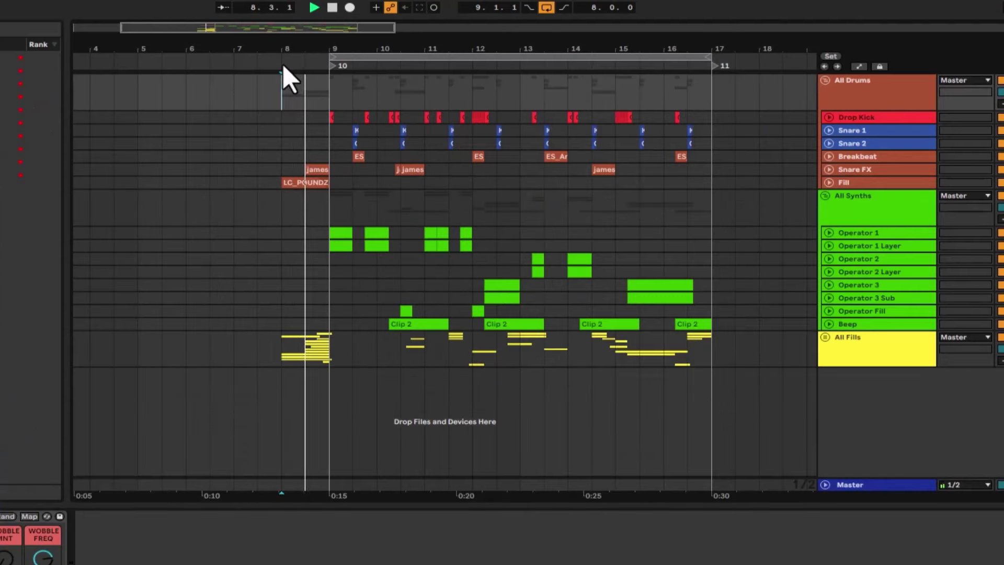